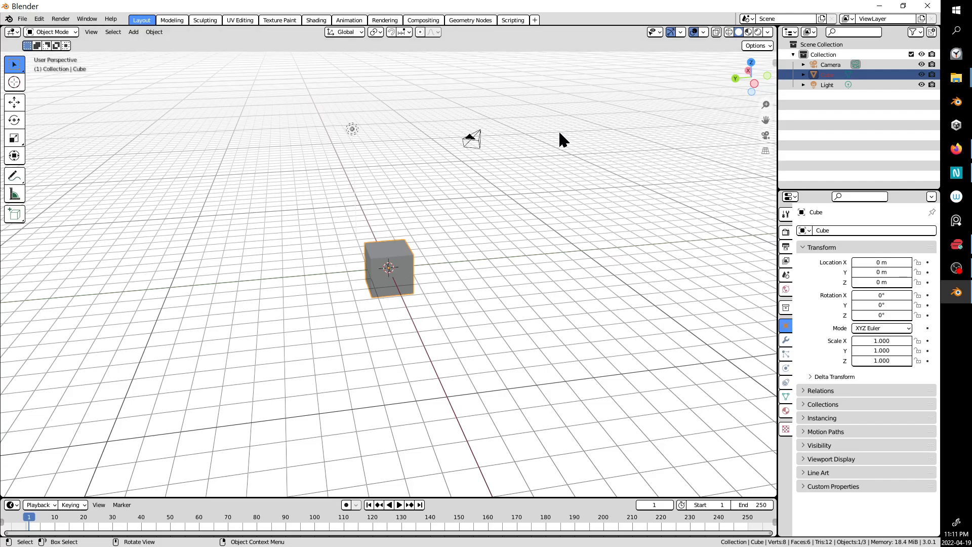
Start a new General file and select the default cube, camera and light together.
click(22, 19)
mouse_move(36, 31)
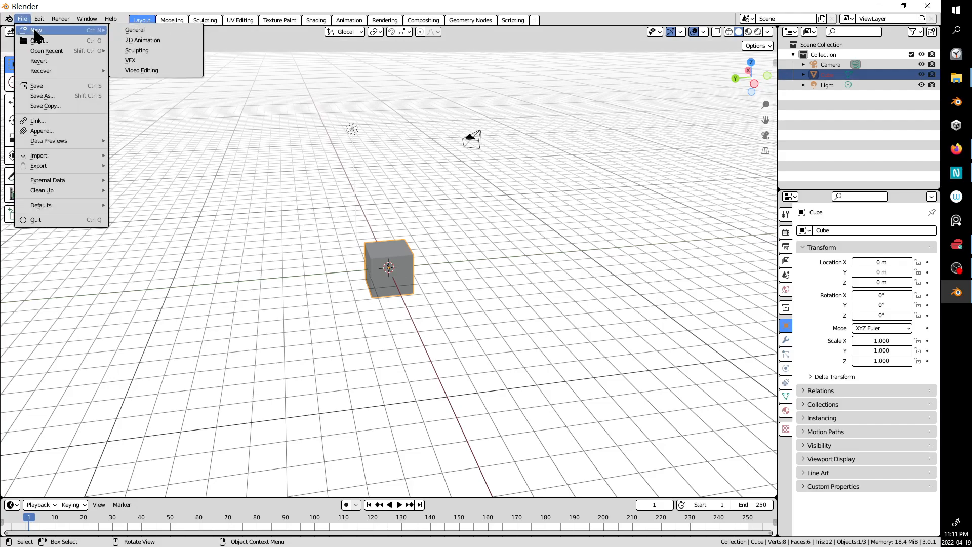
click(141, 31)
middle_drag(343, 127, 415, 171)
drag(285, 131, 557, 384)
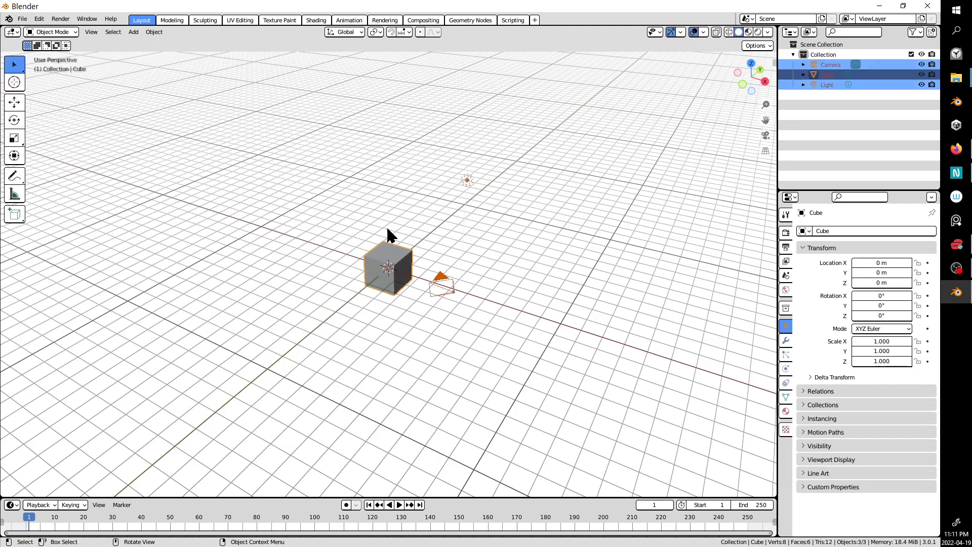
drag(283, 133, 528, 369)
drag(577, 421, 577, 420)
Enable the Screencast Keys display in the 3D viewport.
key(n)
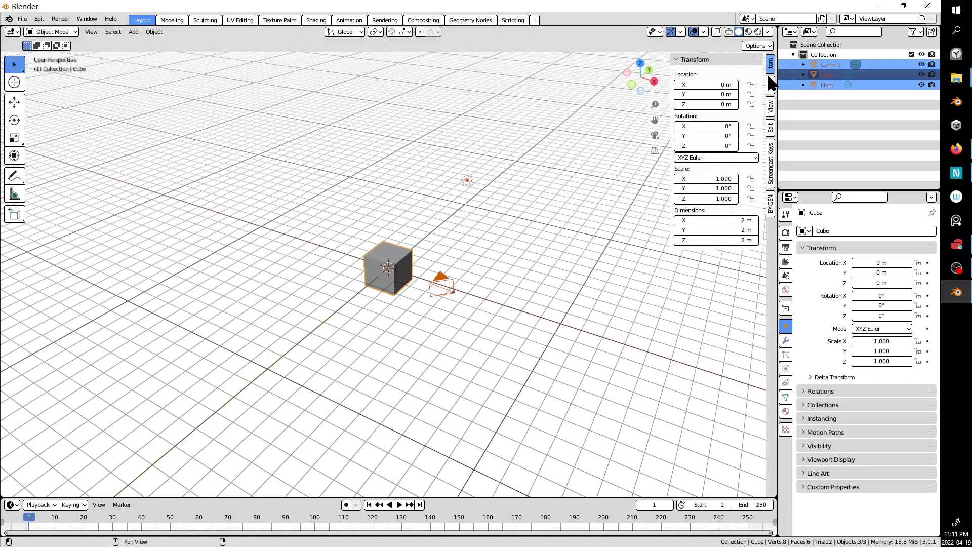
click(771, 175)
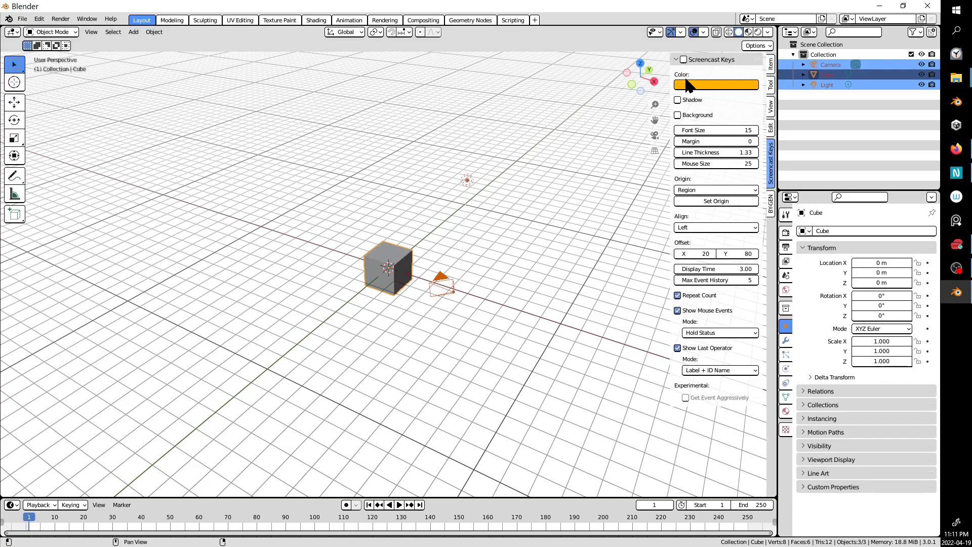
click(684, 60)
click(412, 190)
middle_drag(411, 191, 457, 148)
key(n)
Select the default cube, camera and light and delete all three from the scene.
drag(304, 131, 521, 311)
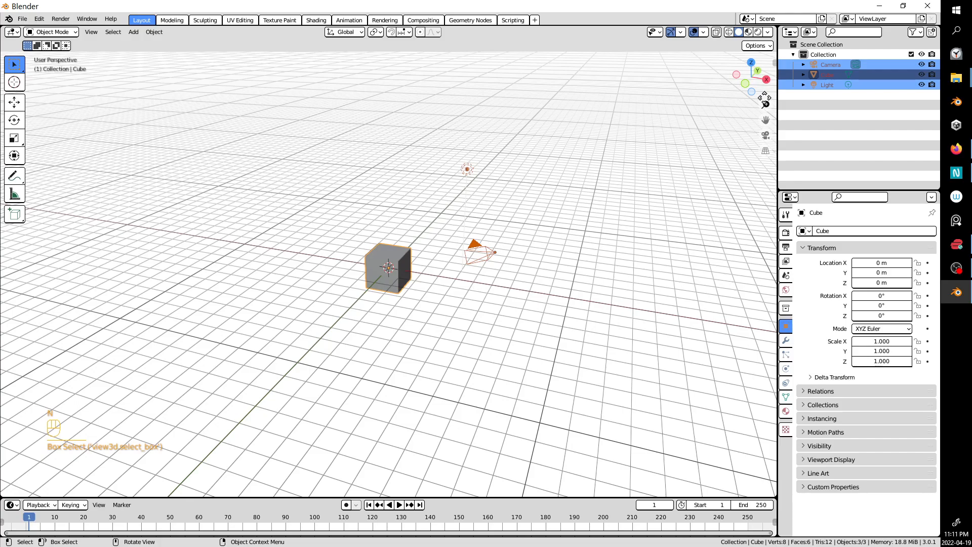
key(Delete)
Set the Screencast Keys colour to black, font size to 38 and line thickness to 1.60.
key(n)
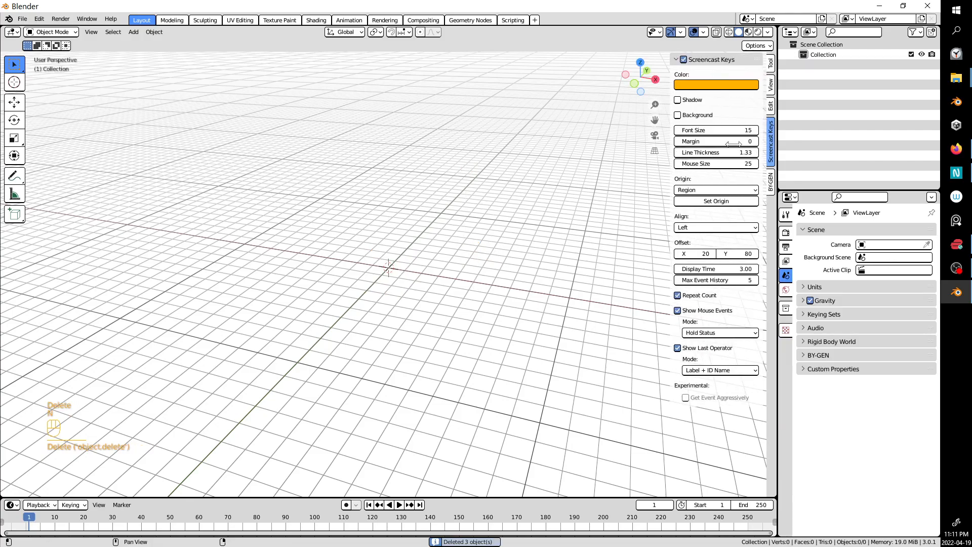
click(719, 85)
drag(763, 131, 763, 172)
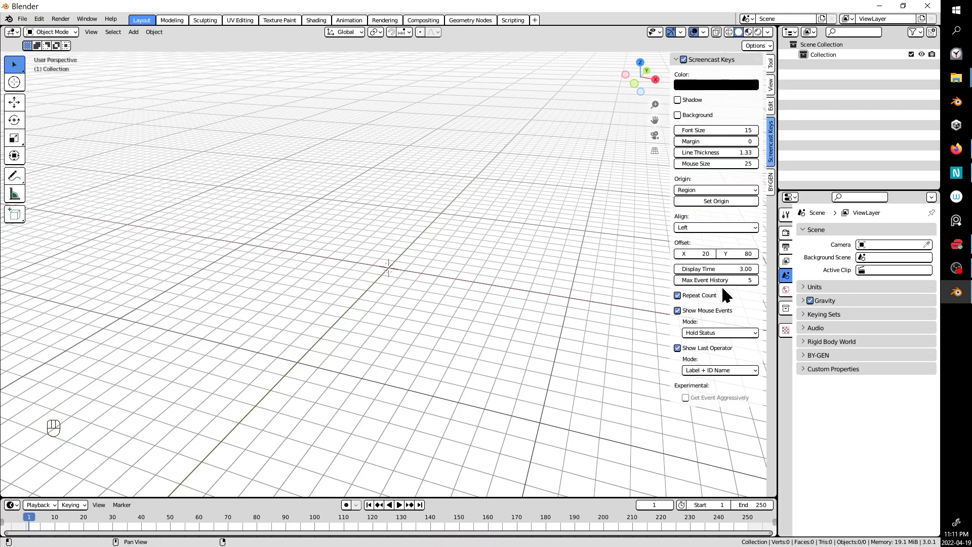
drag(709, 131, 709, 158)
click(729, 152)
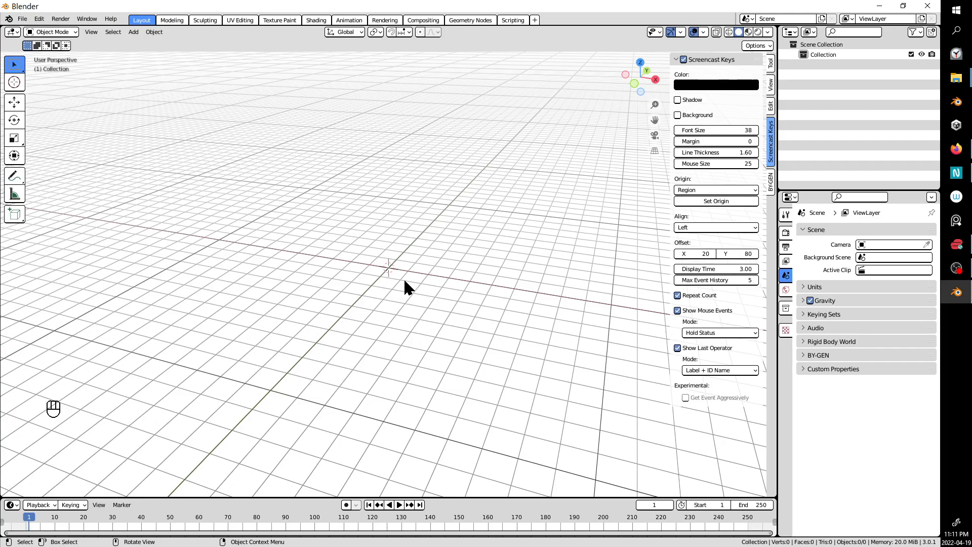
Snap the 3D cursor to the world origin and add a plane mesh there.
key(shift+s)
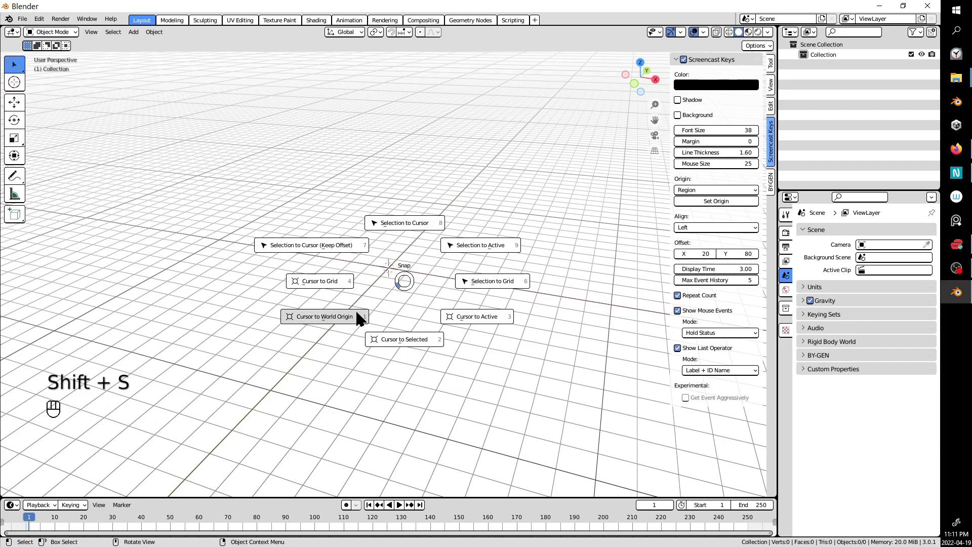
click(332, 325)
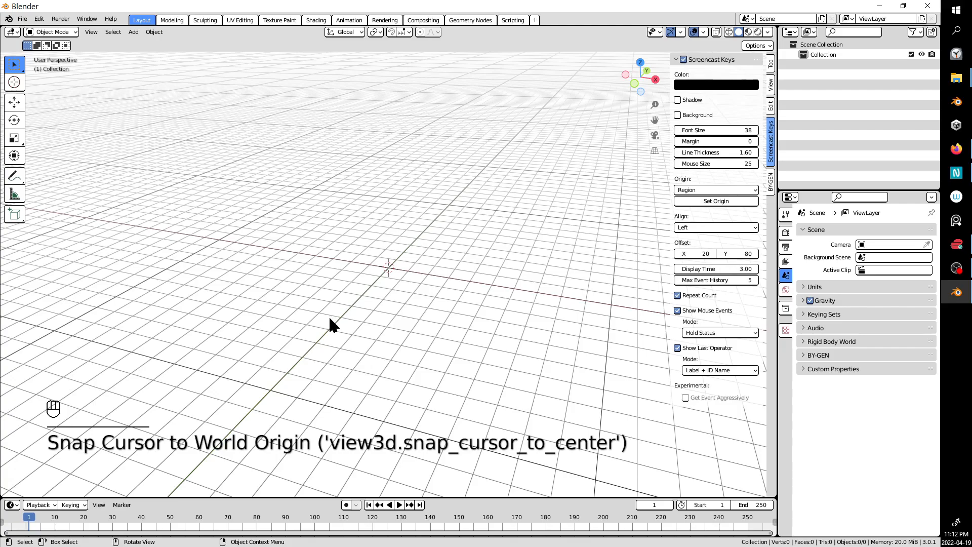
key(shift+a)
mouse_move(330, 318)
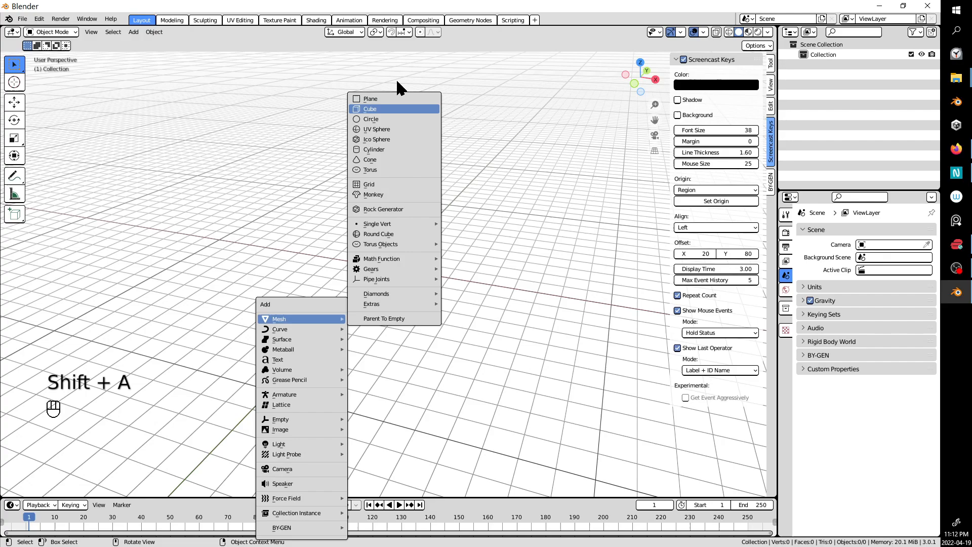
click(393, 99)
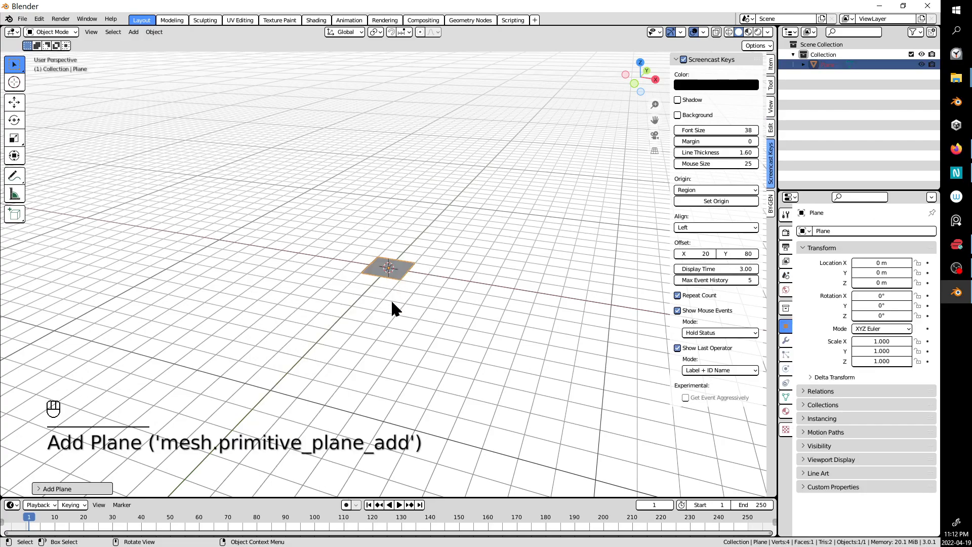
key(KP_Decimal)
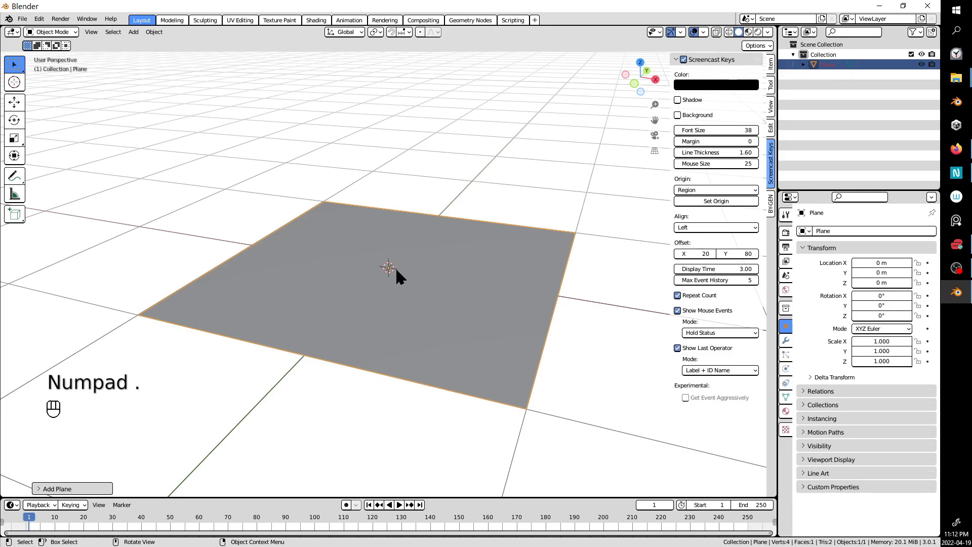
Enter Edit Mode on the plane, clear its selection and switch to face selection.
middle_drag(395, 266, 482, 271)
key(Tab)
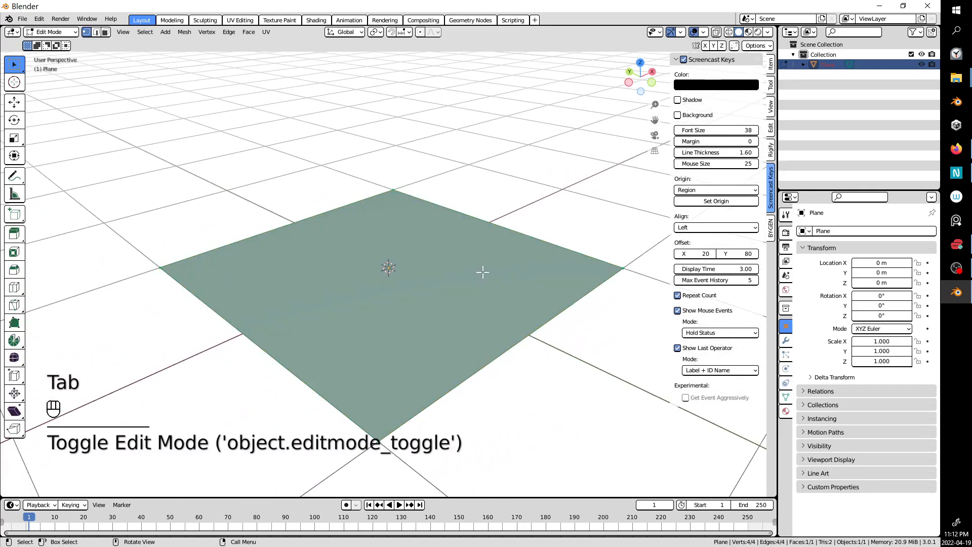
scroll(484, 271, down, 1)
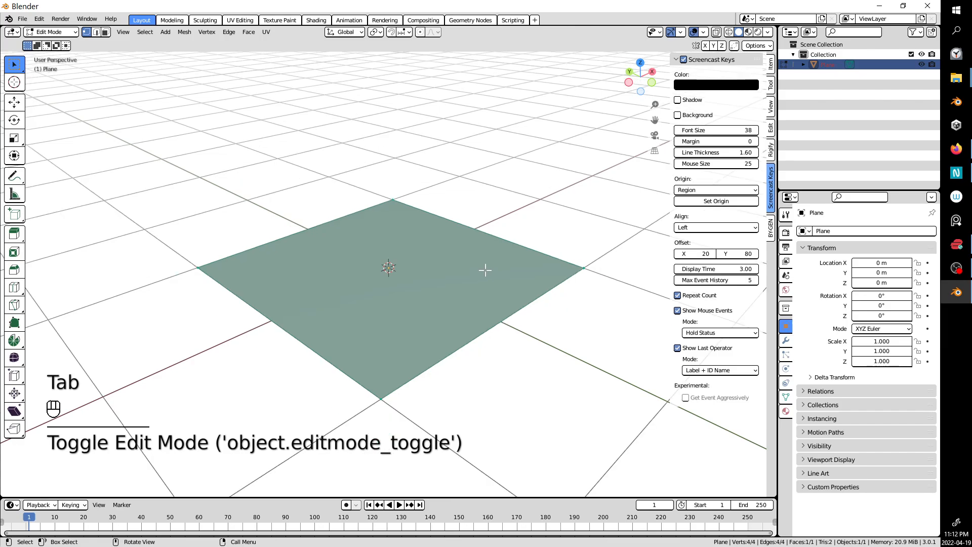
mouse_move(484, 269)
middle_down()
mouse_move(503, 254)
mouse_move(504, 266)
middle_up()
click(183, 150)
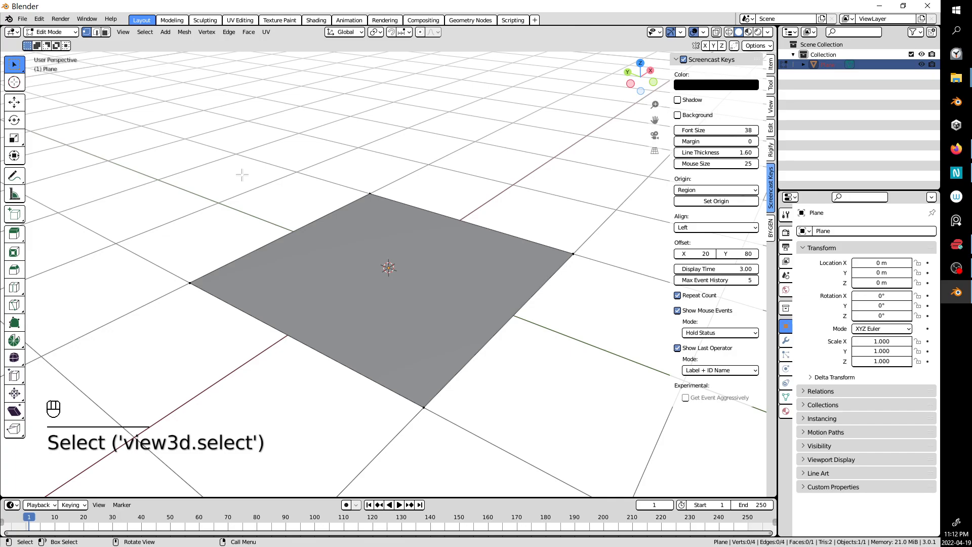
click(105, 32)
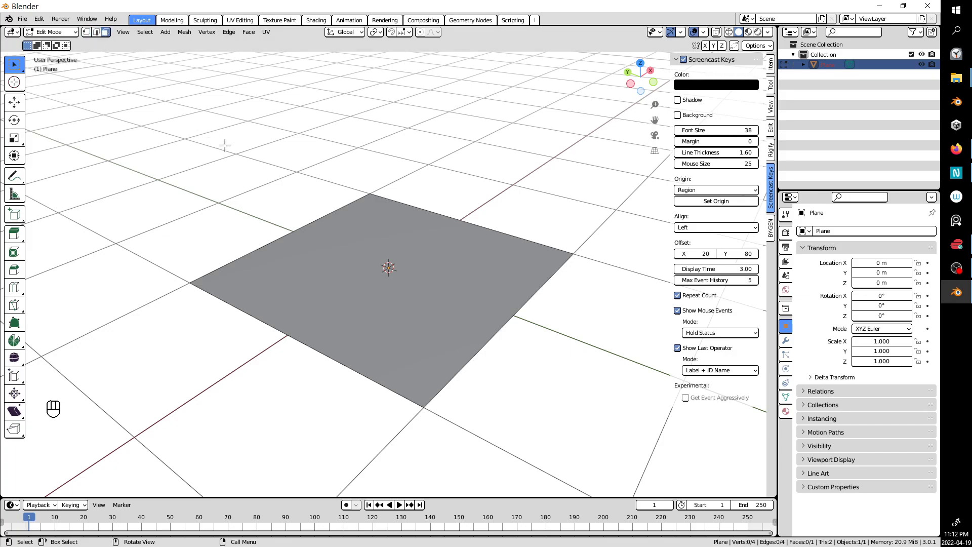
Cycle through the vertex, edge and face selection modes, ending in face selection.
key(3)
key(1)
key(2)
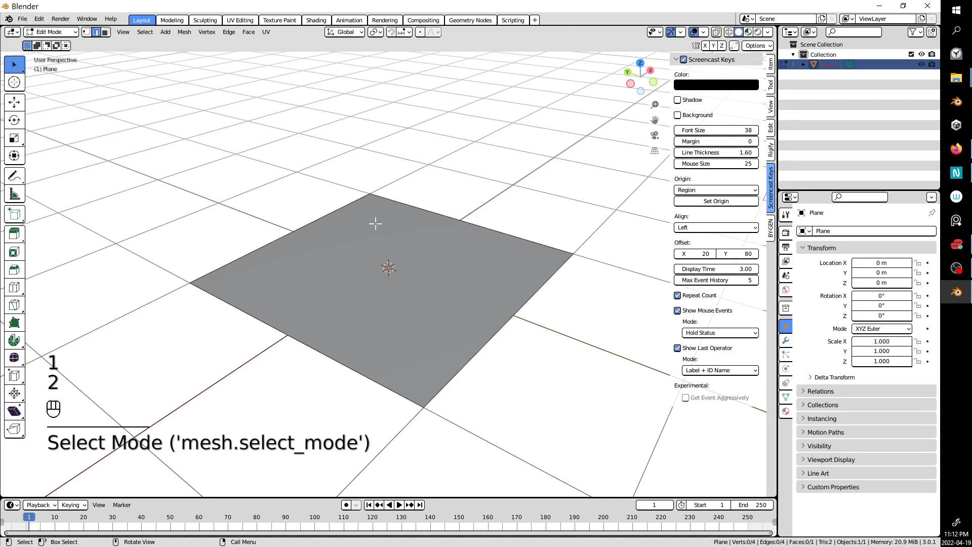
key(3)
key(1)
key(1)
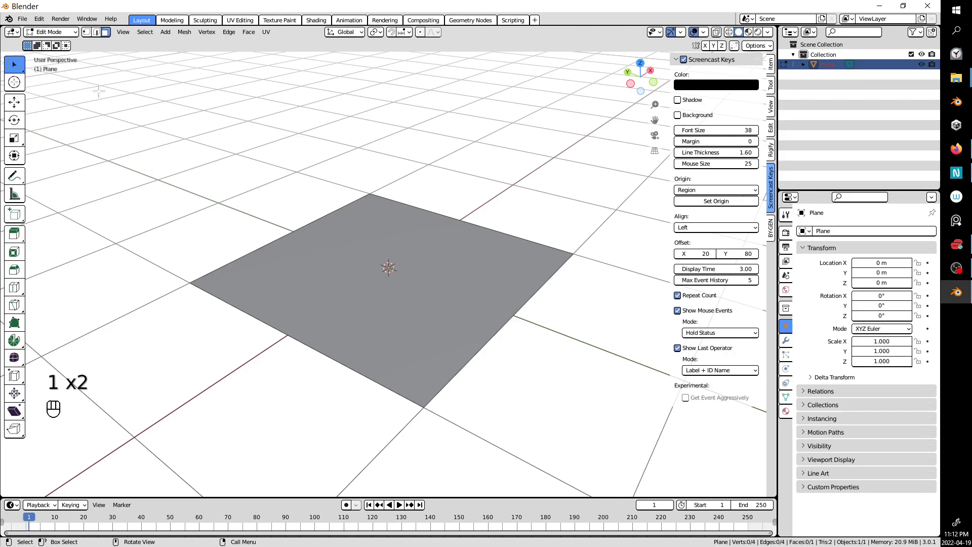
key(1)
key(2)
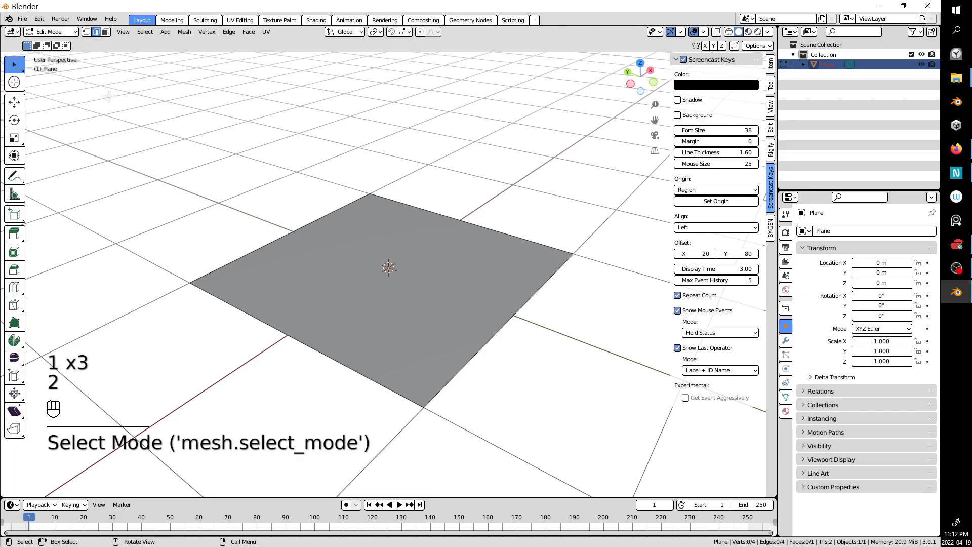
key(3)
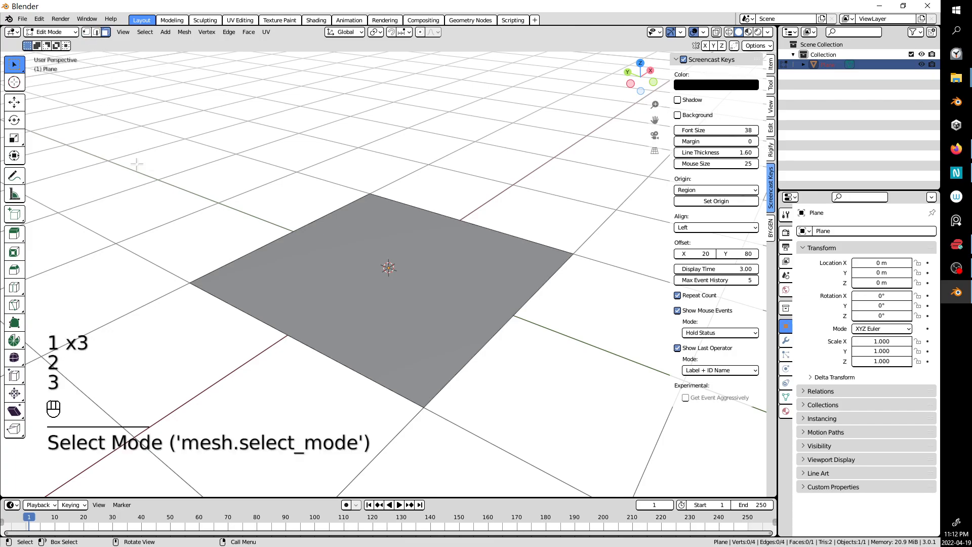
Select the plane's face and duplicate it in place without moving the copy.
click(324, 260)
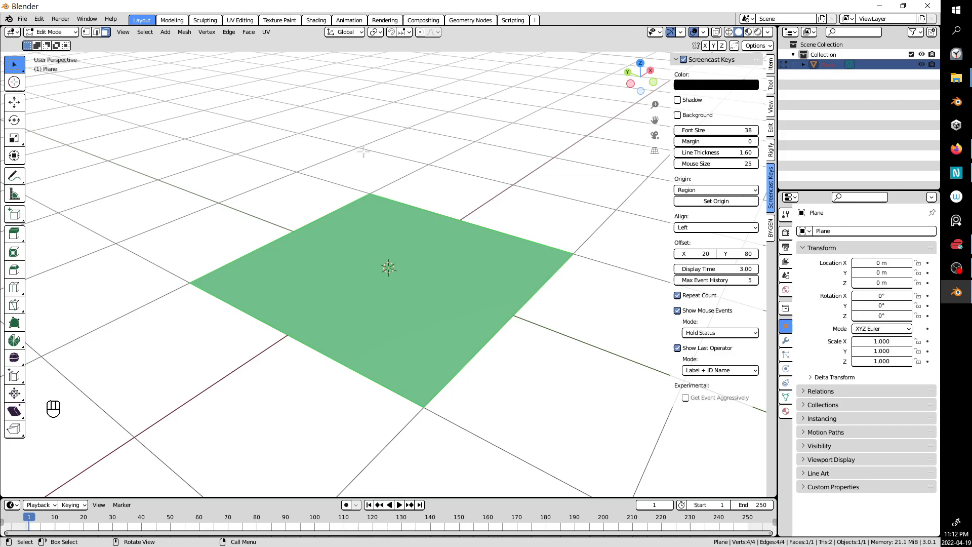
key(shift+d)
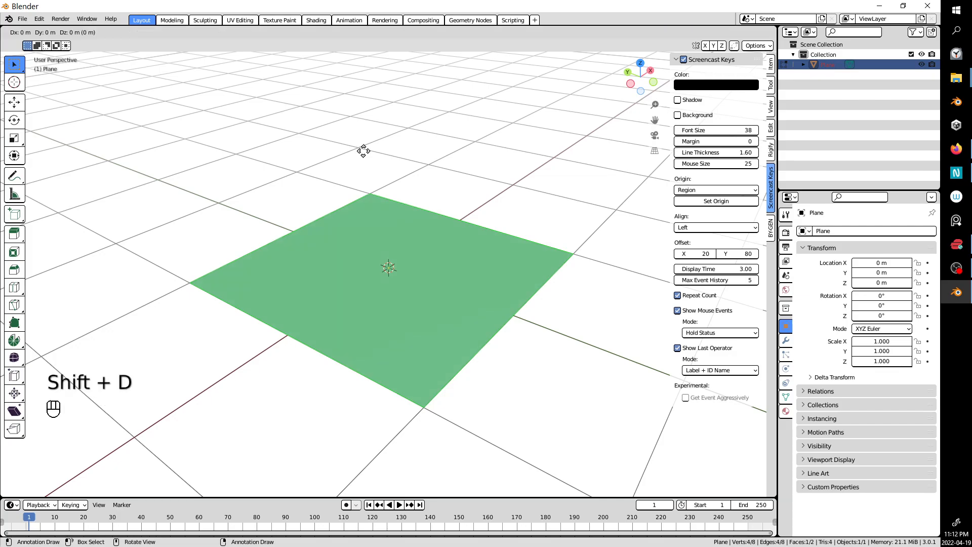
right_click(363, 151)
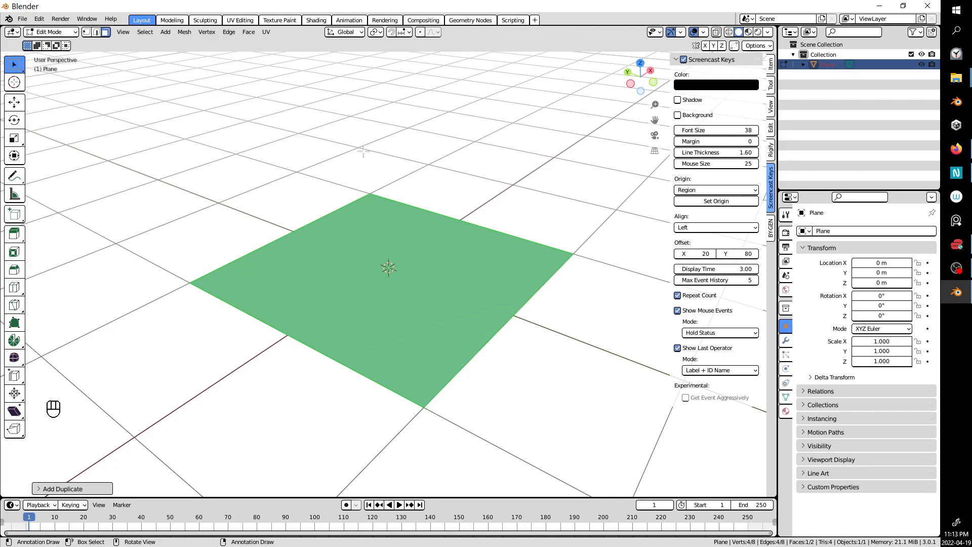
Try rotating the duplicated face 90° about the global X axis and undo the rotation attempts.
text(r)
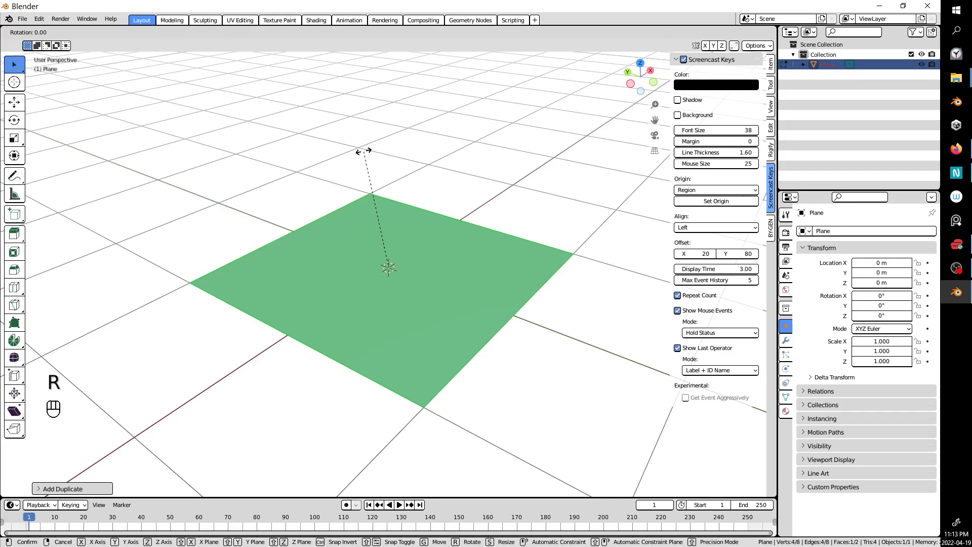
text(x)
text(90)
key(Return)
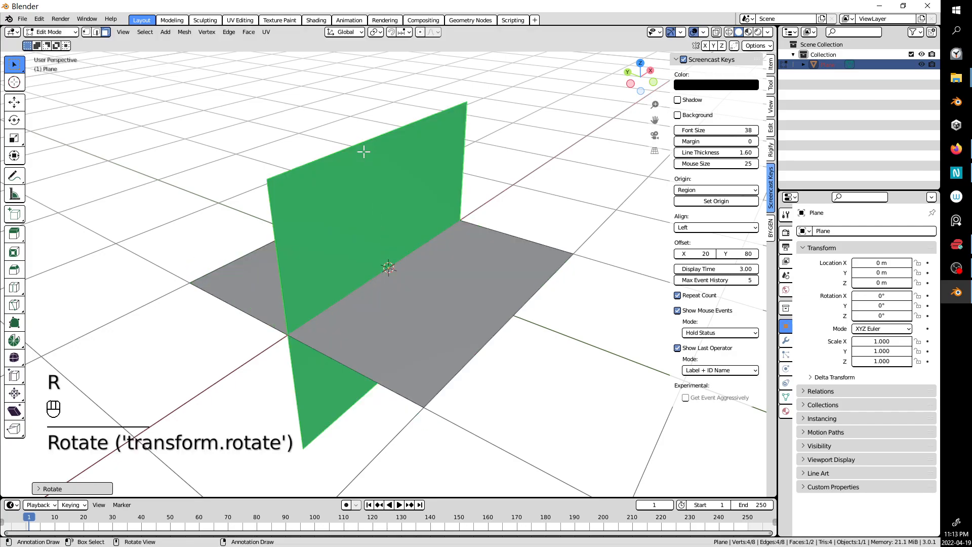
key(ctrl+z)
key(r)
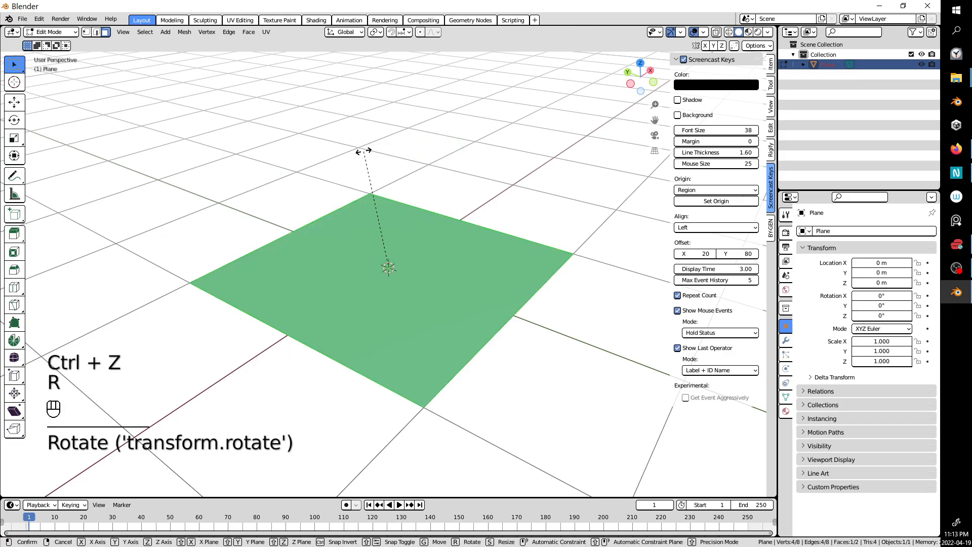
key(x)
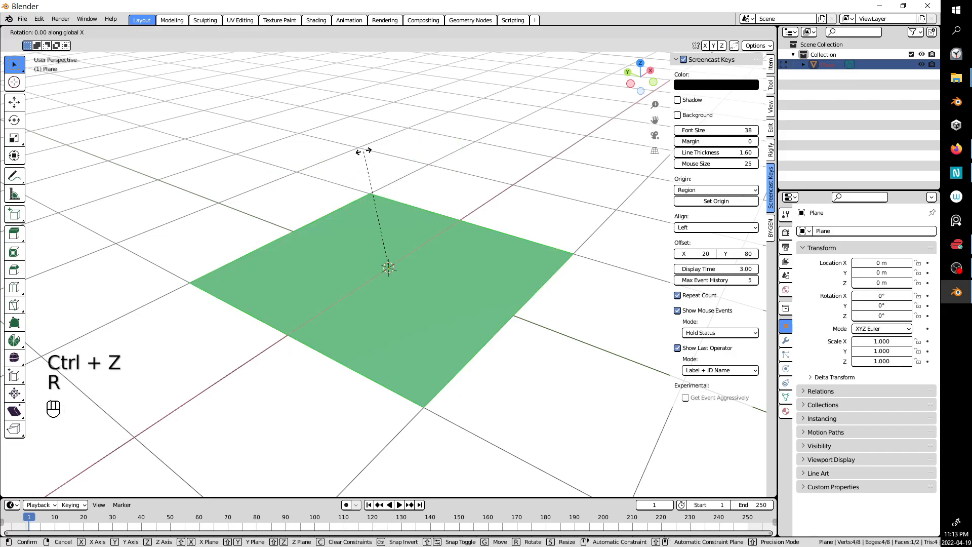
click(360, 151)
key(ctrl+z)
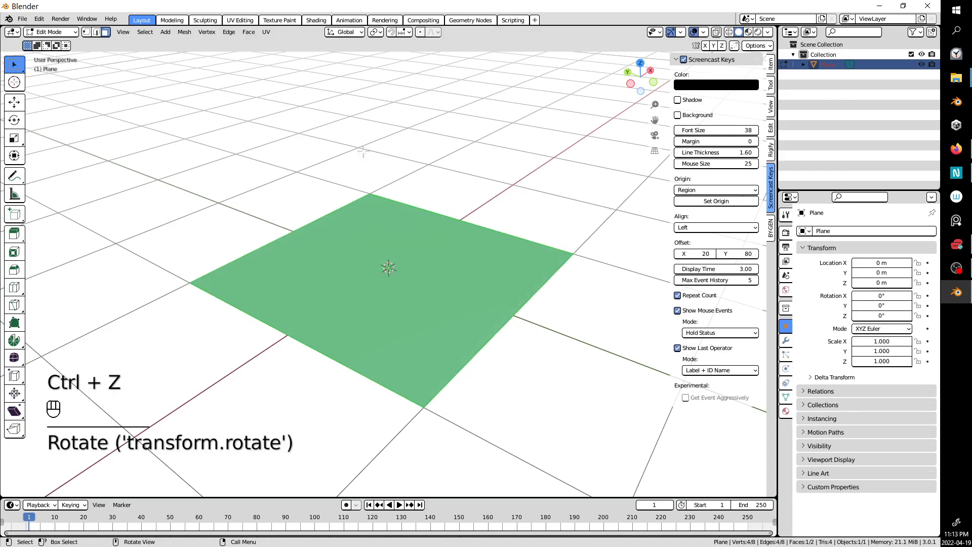
Rotate the duplicated face 90° about the global X axis so it stands upright.
key(r)
click(364, 151)
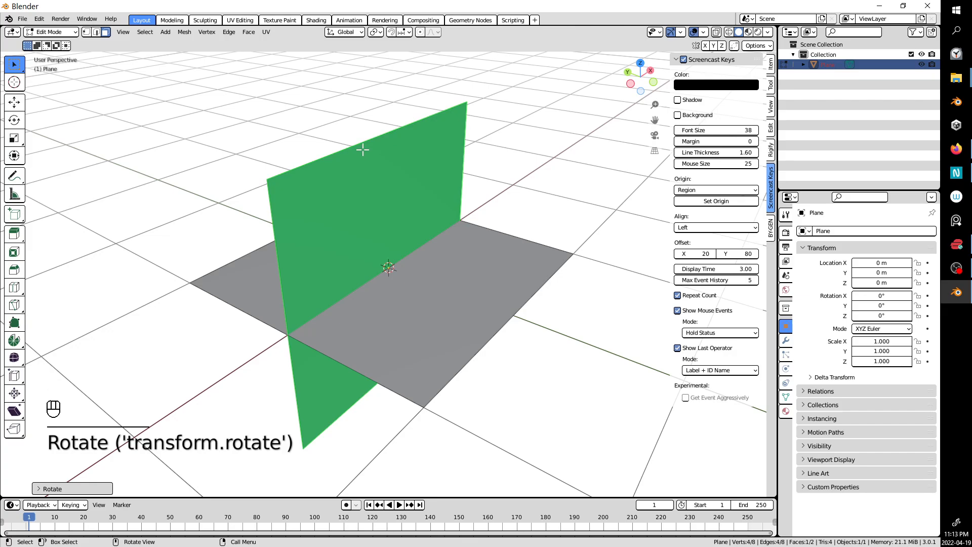
Move the upright face along the global Y axis to the outer edge of the base face.
mouse_move(362, 149)
middle_down()
mouse_move(376, 157)
mouse_move(304, 157)
mouse_move(371, 152)
middle_up()
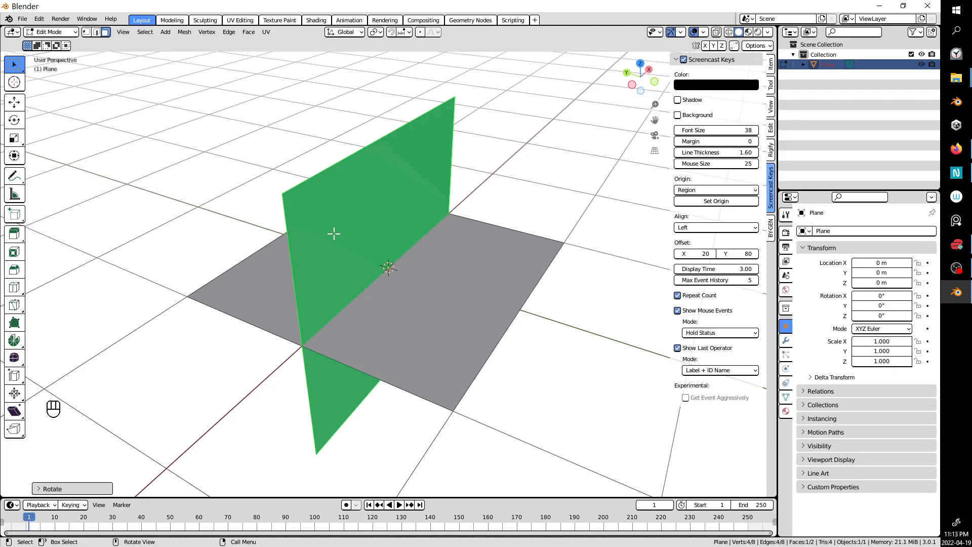
key(g)
key(y)
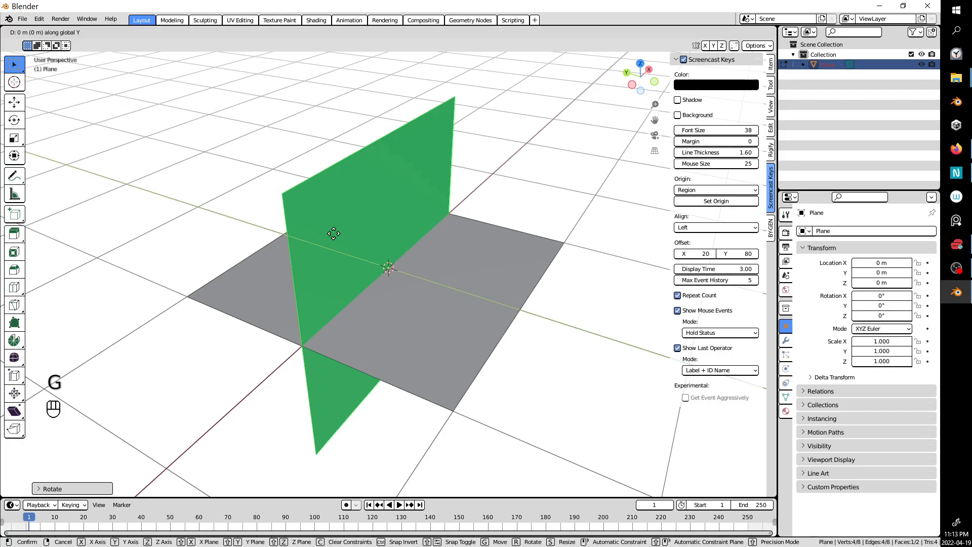
click(334, 234)
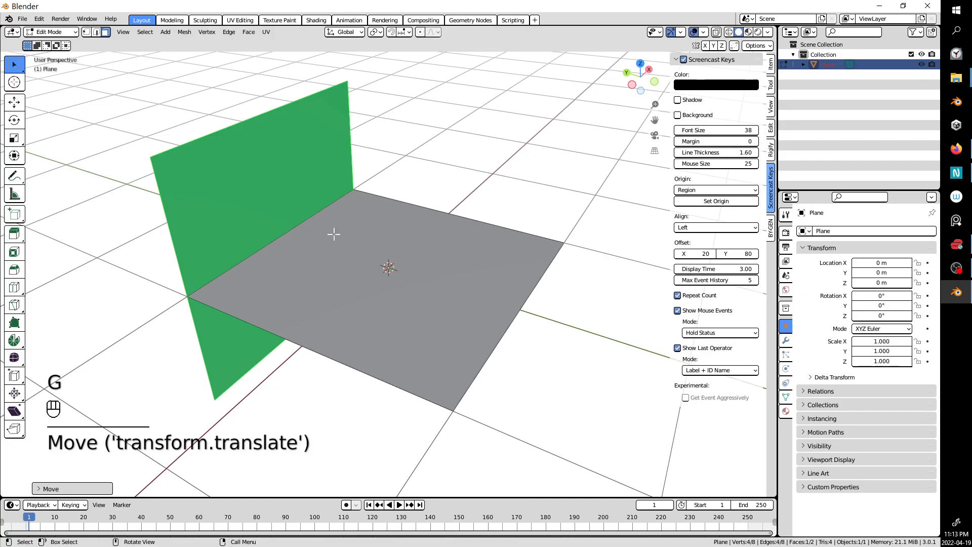
Raise the upright face along the global Z axis until its lower edge meets the base face.
mouse_move(334, 233)
middle_down()
mouse_move(317, 211)
mouse_move(324, 184)
mouse_move(342, 228)
middle_up()
key(KP_1)
key(KP_3)
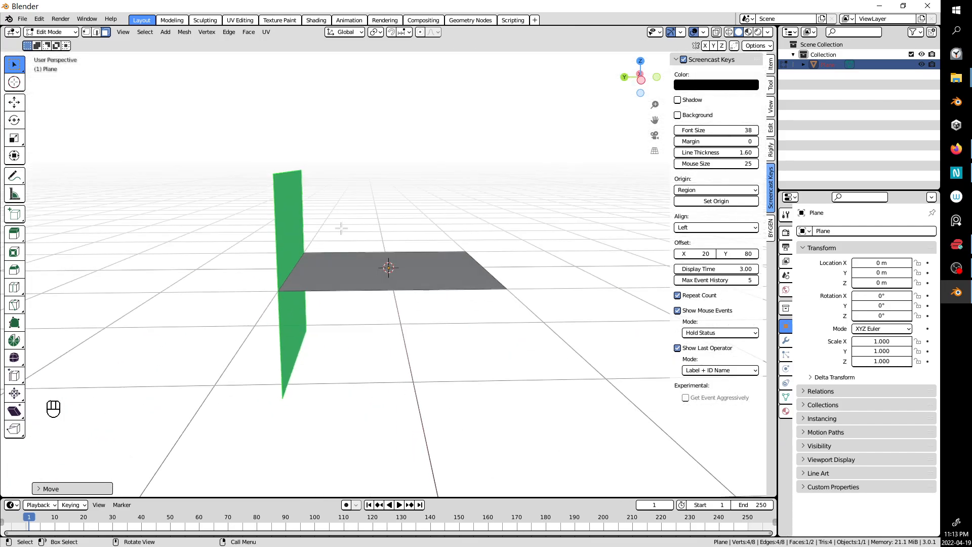
key(g)
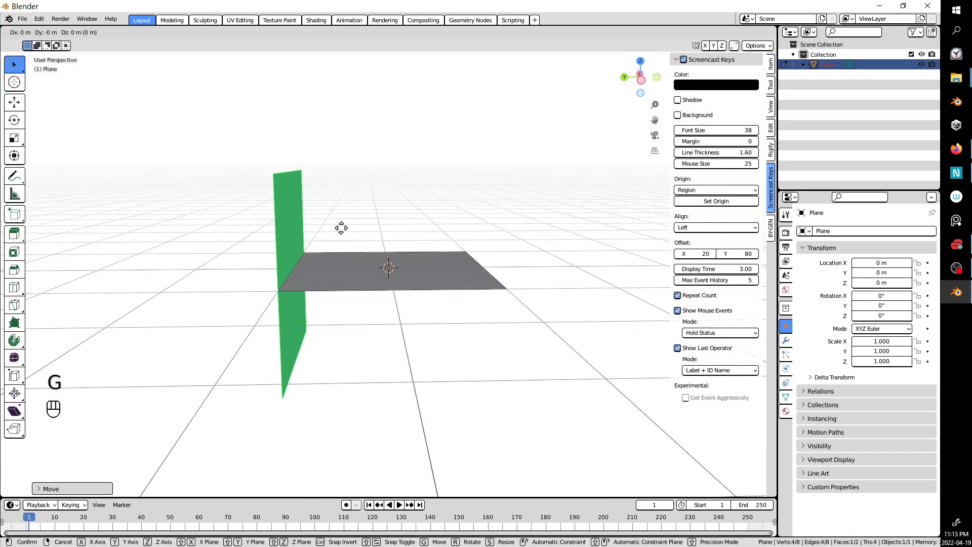
key(z)
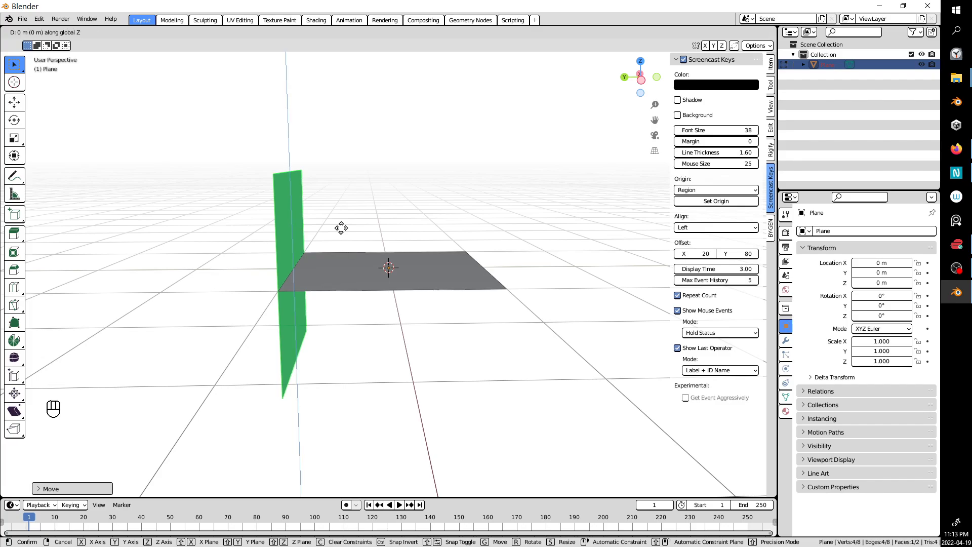
click(341, 228)
middle_drag(315, 230, 287, 274)
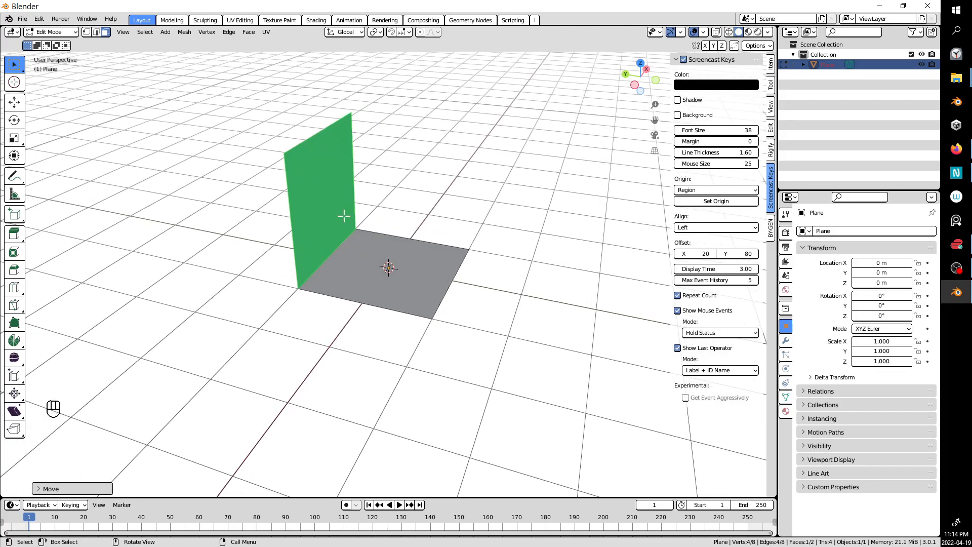
mouse_move(344, 216)
middle_down()
mouse_move(317, 198)
mouse_move(329, 215)
middle_up()
click(312, 199)
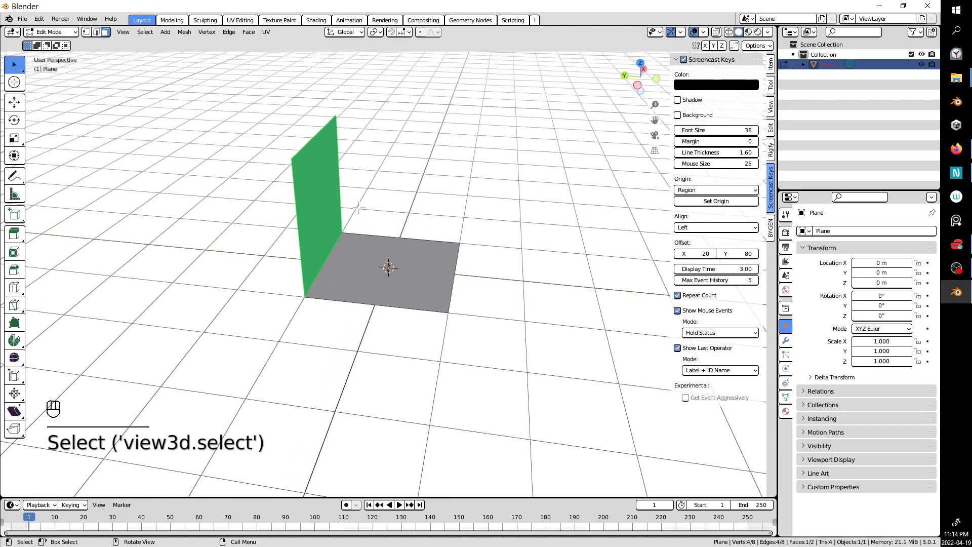
key(shift+d)
right_click(326, 206)
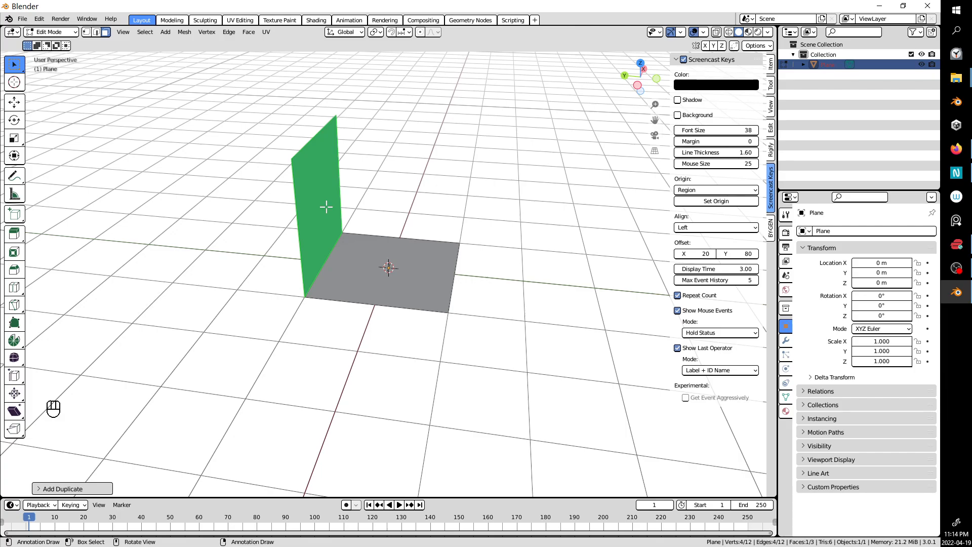
key(ctrl+z)
Duplicate the upright face in place and move the copy along the global Y axis to the opposite edge of the base.
key(shift+d)
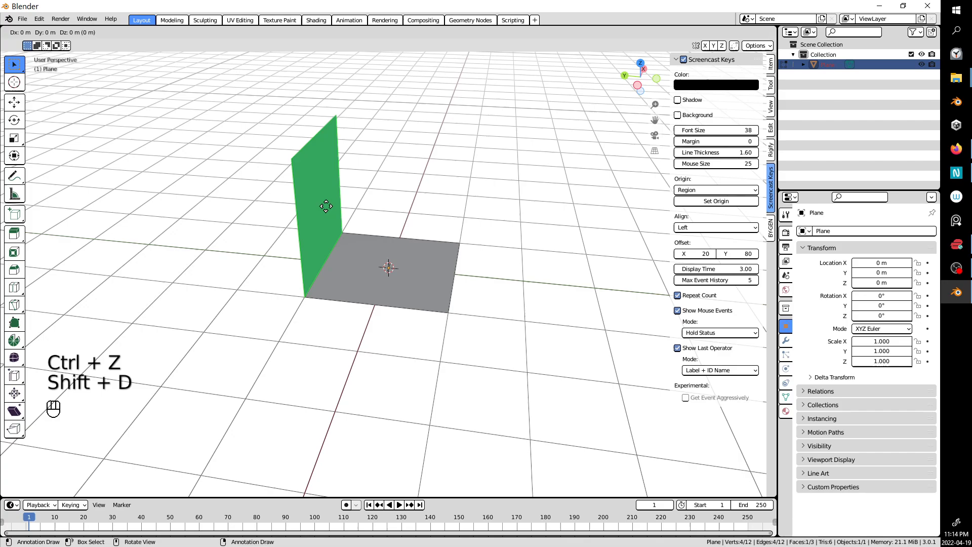
click(326, 206)
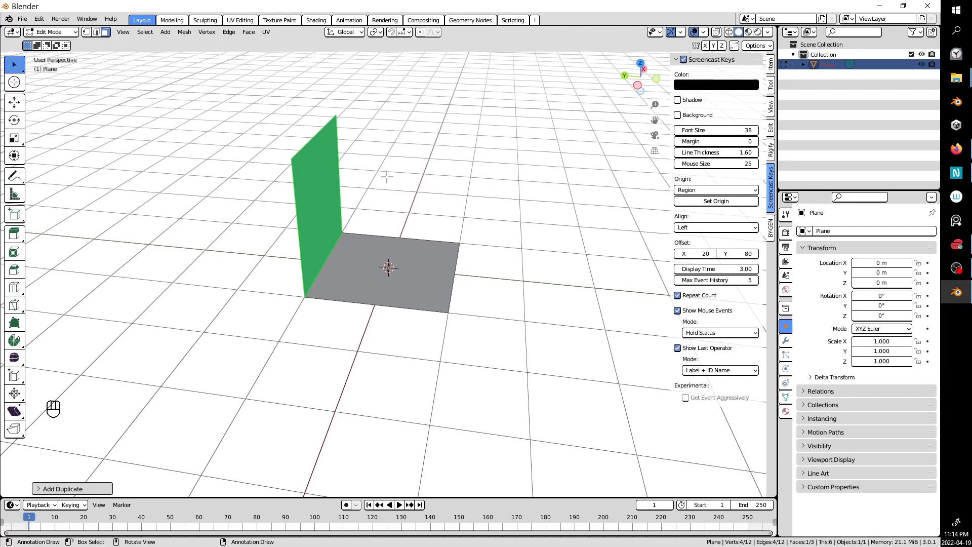
mouse_move(400, 189)
middle_down()
mouse_move(412, 182)
mouse_move(405, 179)
middle_up()
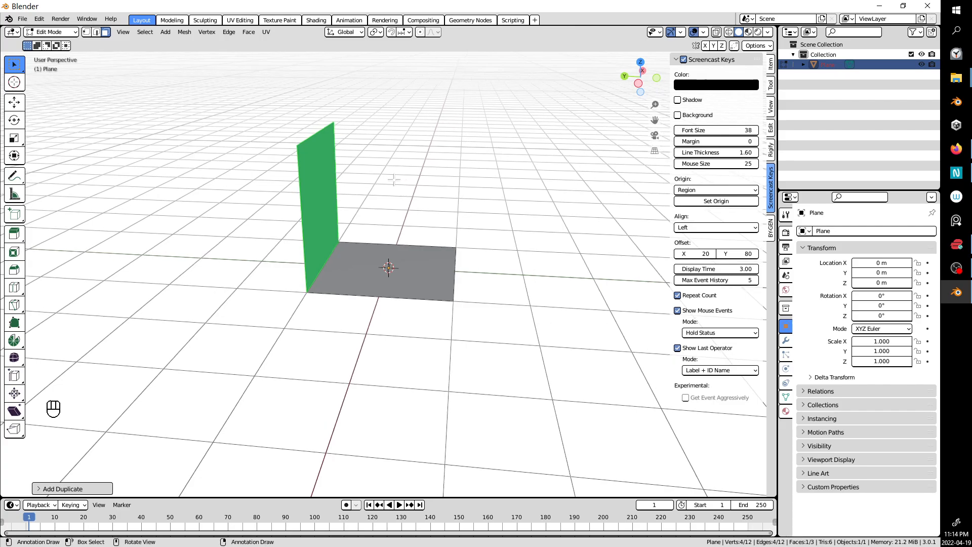
key(g)
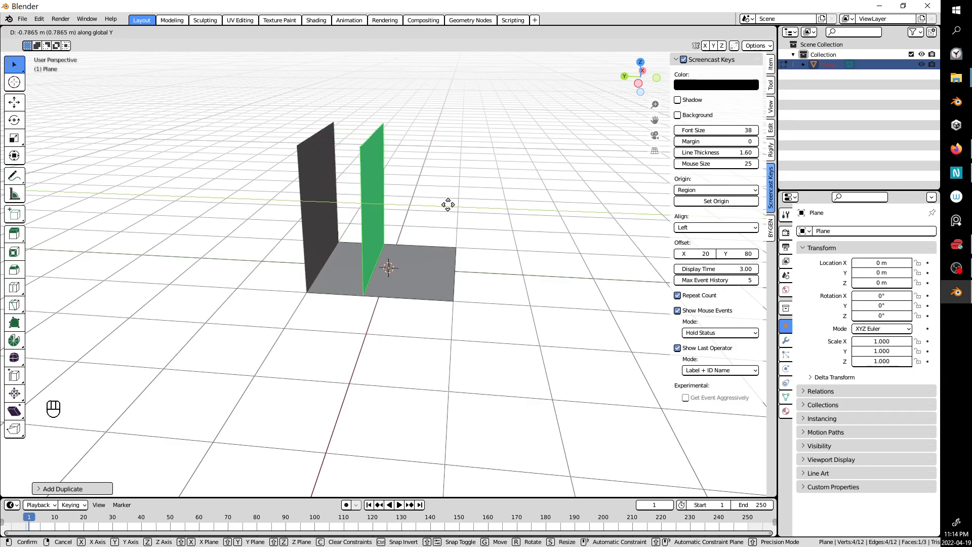
click(525, 241)
middle_drag(526, 241, 512, 248)
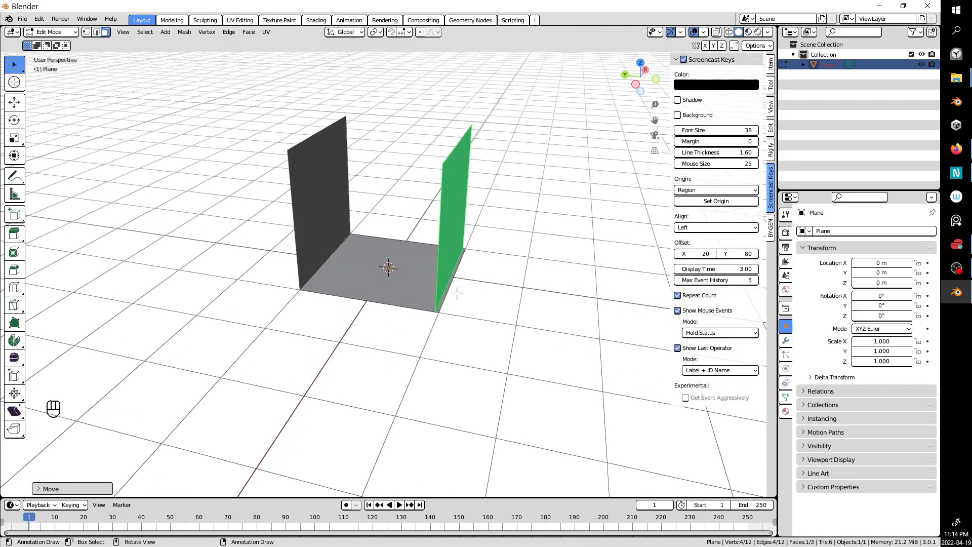
Set the copied face's Y move distance to exactly -2 m.
click(76, 491)
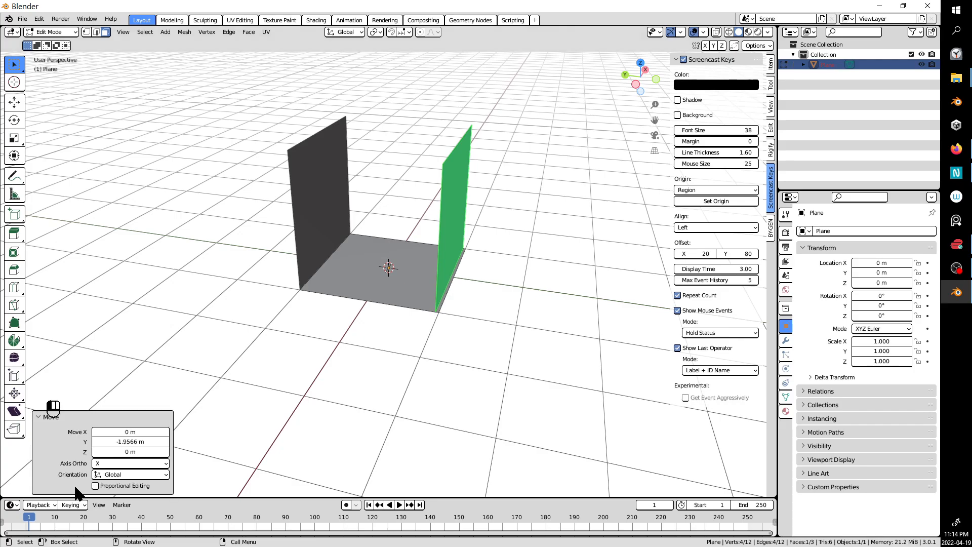
click(146, 442)
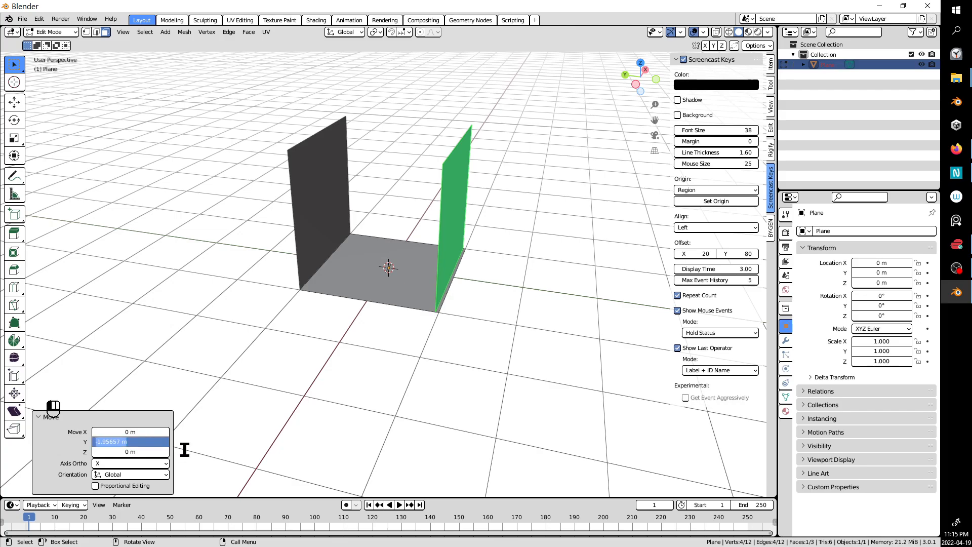
key(BackSpace)
key(Return)
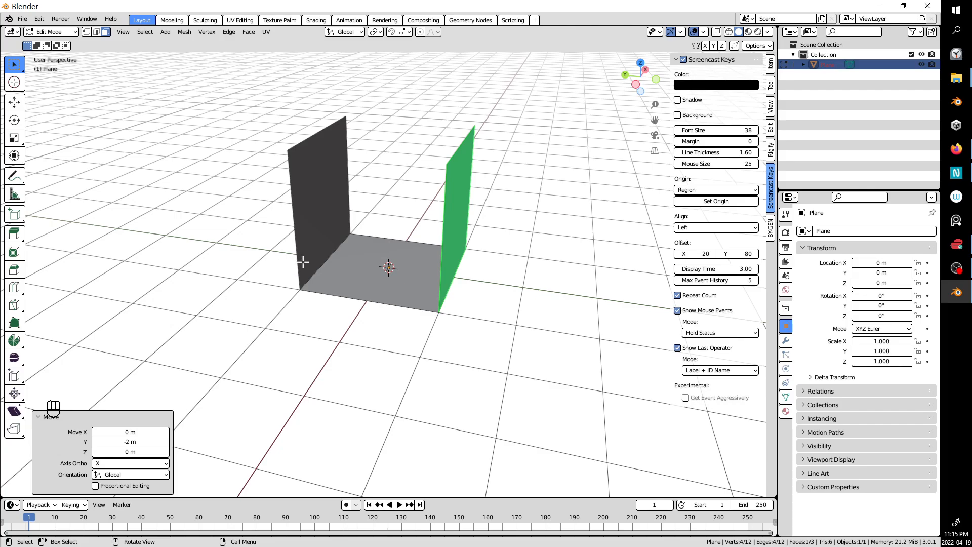
Select the original upright face on the base's positive Y edge and duplicate it in place.
middle_drag(357, 265, 346, 217)
click(323, 187)
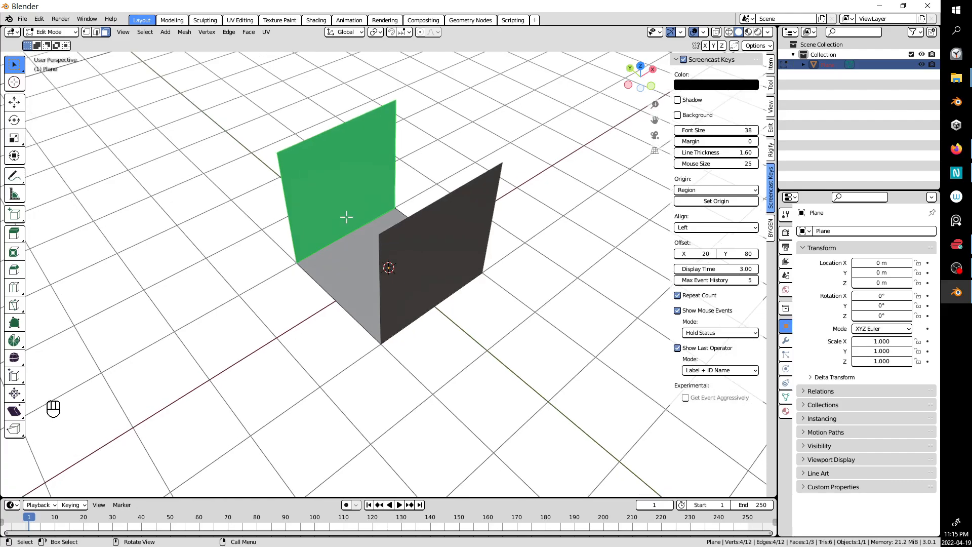
key(shift+d)
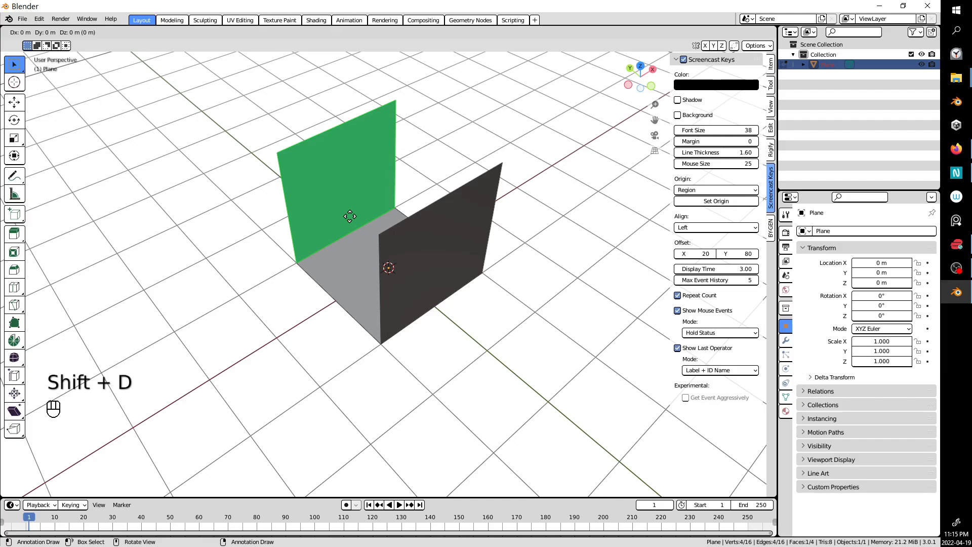
click(350, 216)
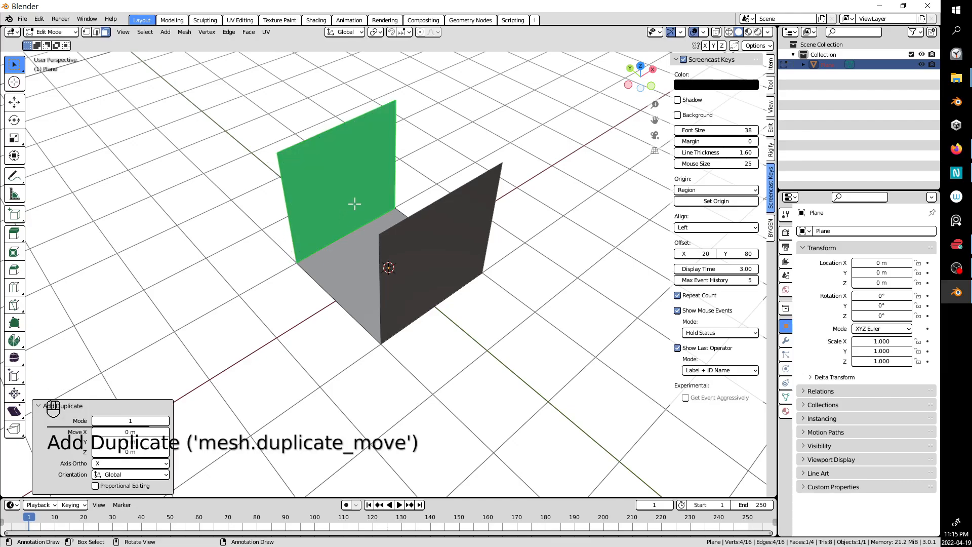
Rotate the new duplicate 90° about the global Z axis so it stands perpendicular to the two walls.
middle_drag(342, 204, 183, 226)
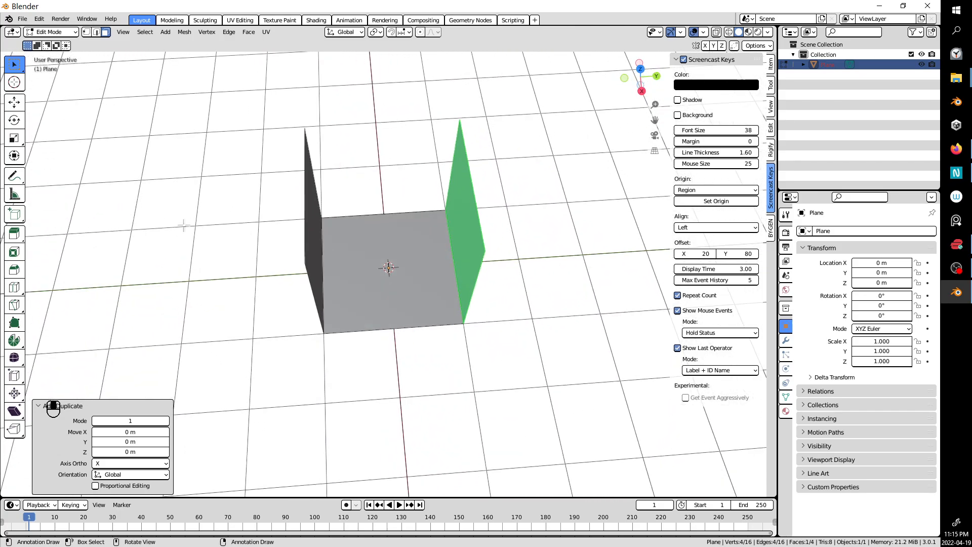
key(r)
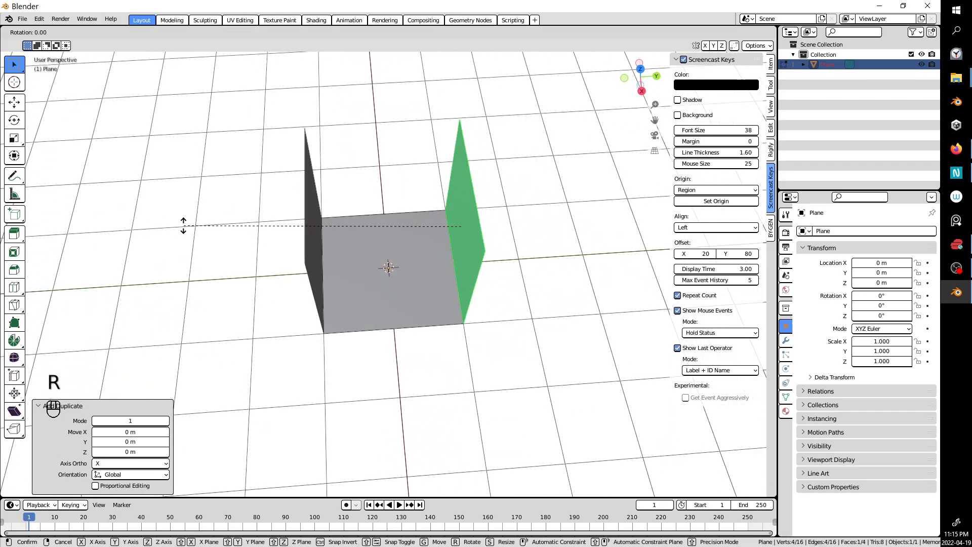
key(z)
key(9)
key(0)
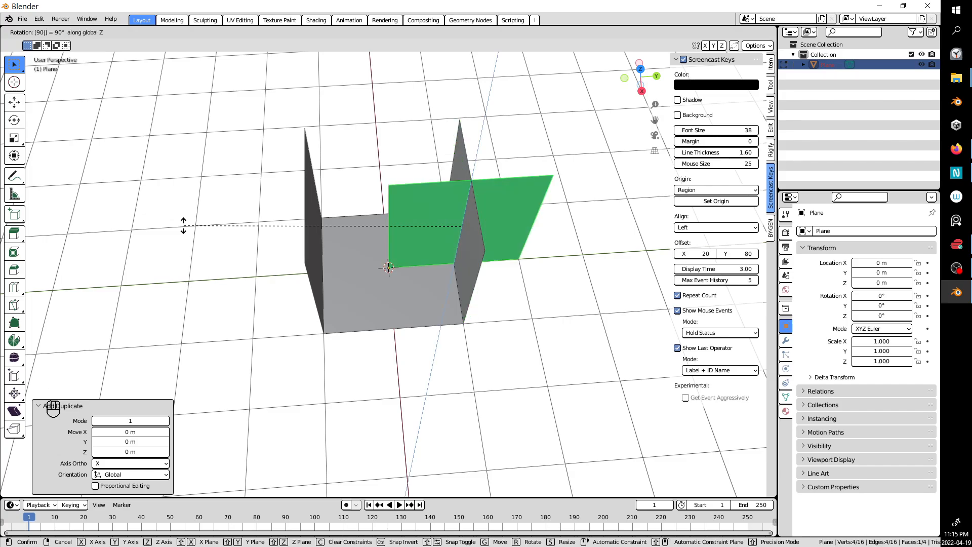
key(Return)
Move the rotated face -1 m along the global X axis.
middle_drag(297, 209, 327, 324)
middle_drag(361, 291, 327, 285)
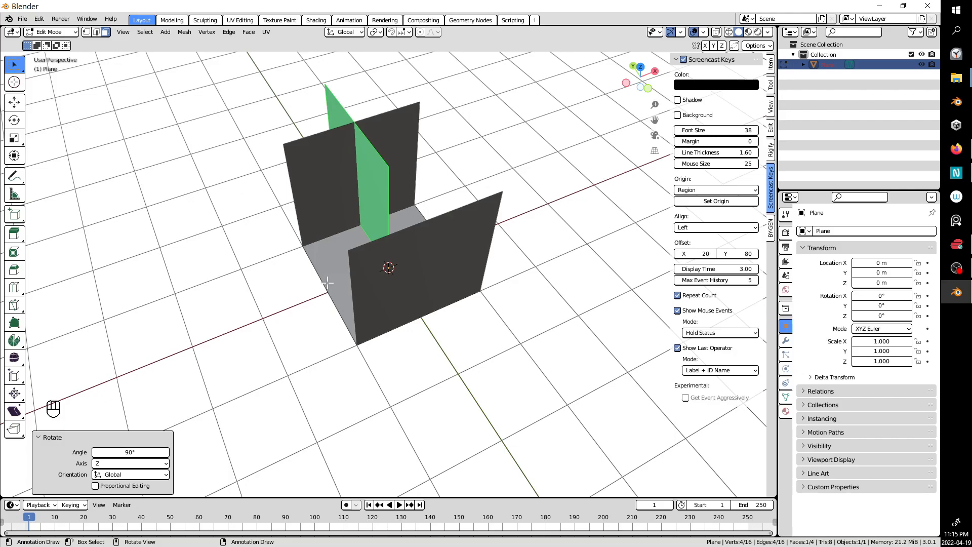
key(g)
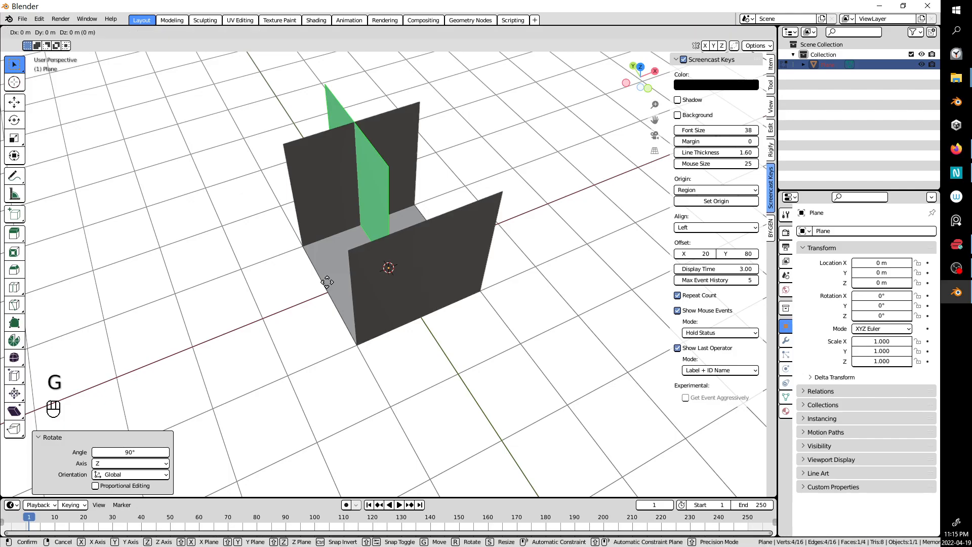
key(x)
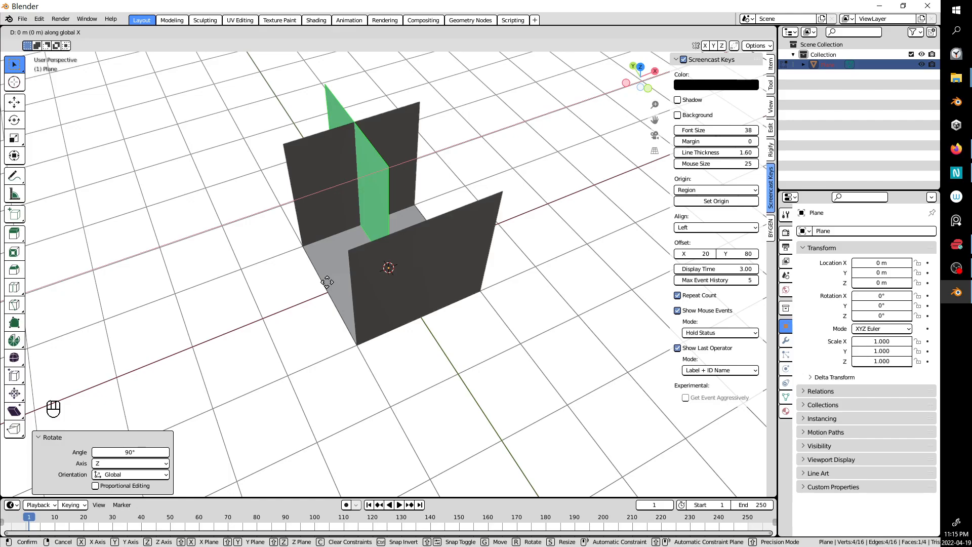
text(-1)
key(Return)
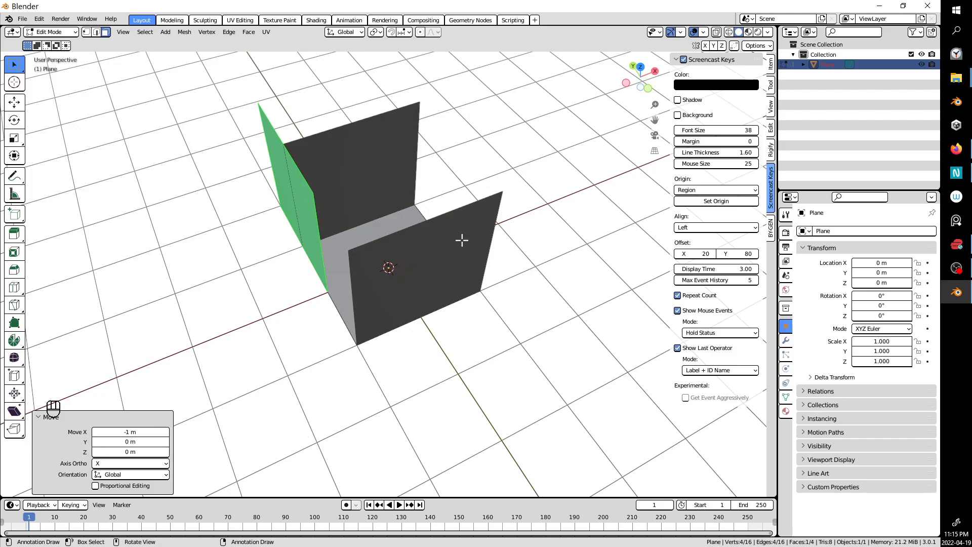
mouse_move(462, 238)
middle_down()
mouse_move(434, 260)
mouse_move(432, 235)
mouse_move(465, 223)
middle_up()
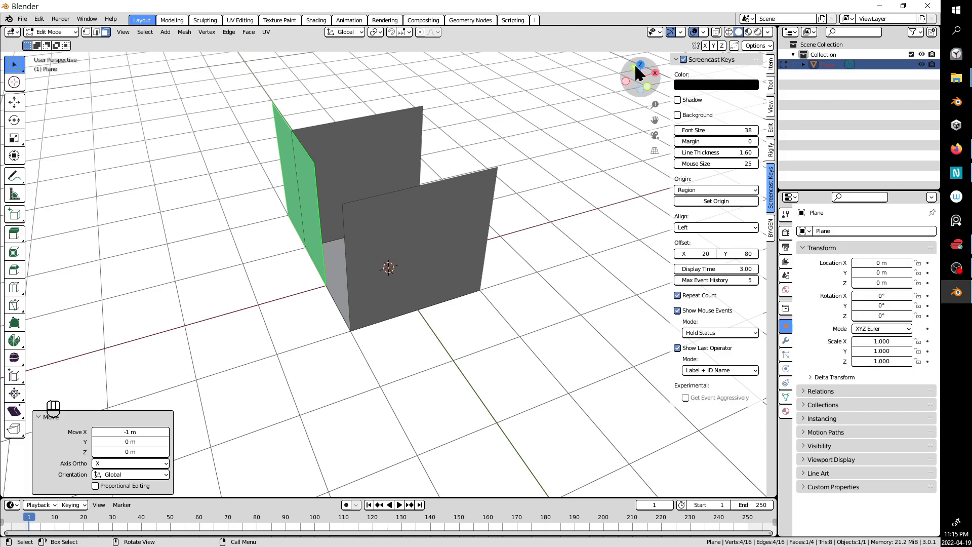
middle_drag(600, 134, 350, 277)
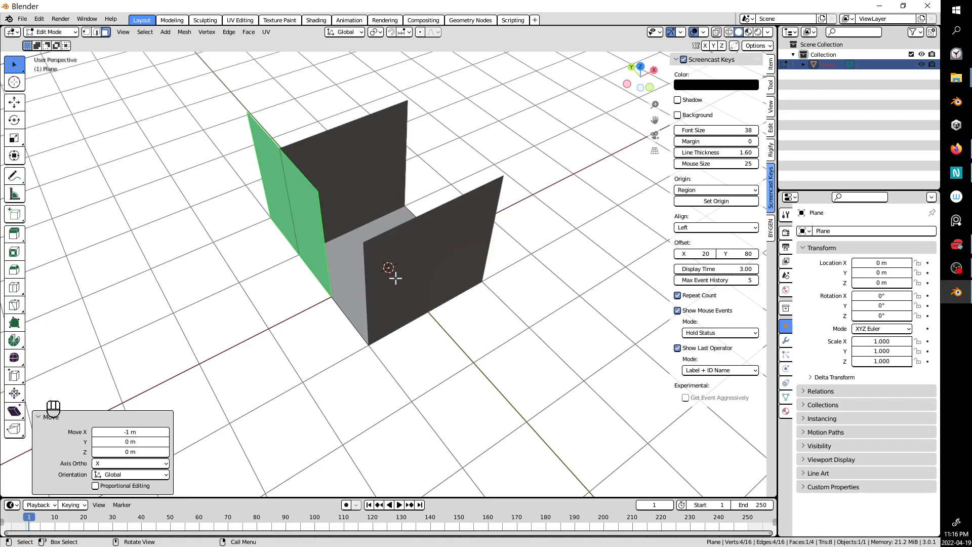
Try setting the same move's Y distance to -1 m, and undo the combined move.
click(131, 442)
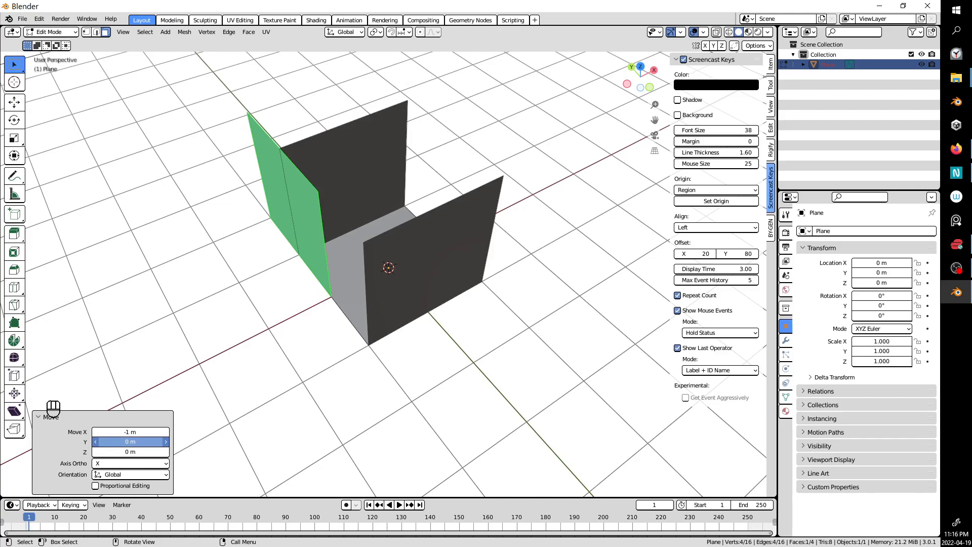
key(BackSpace)
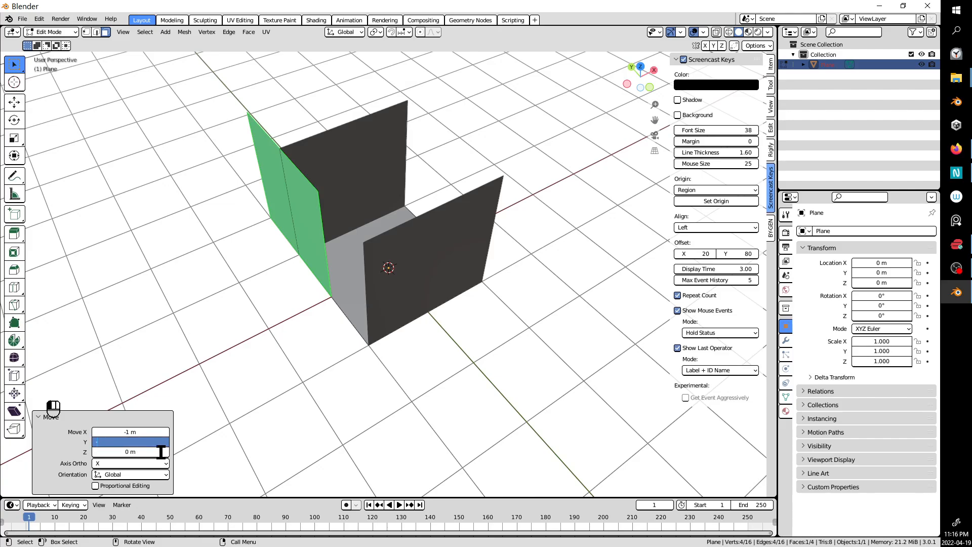
text(-1)
key(Return)
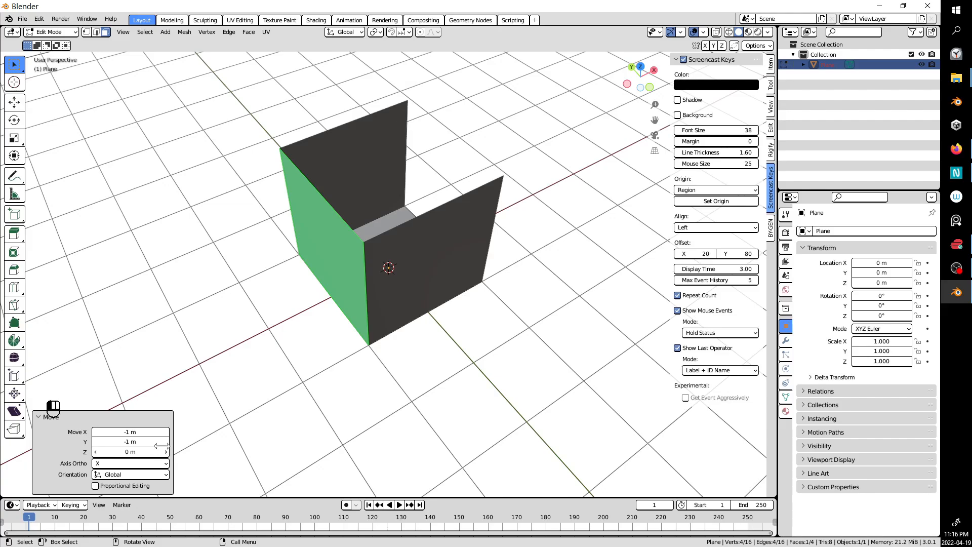
key(ctrl+z)
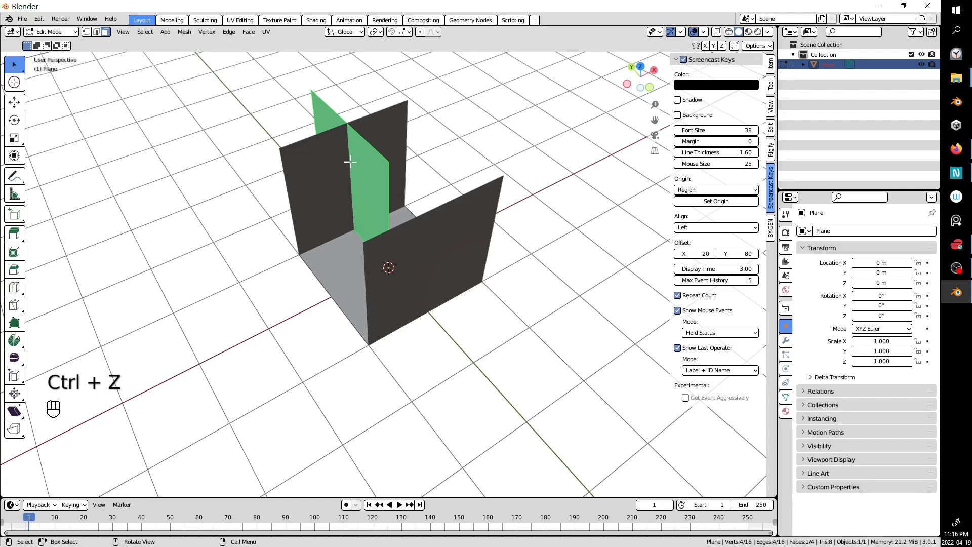
Move the rotated face -1 m along global X and -1 m along global Y so it closes one open side.
text(g)
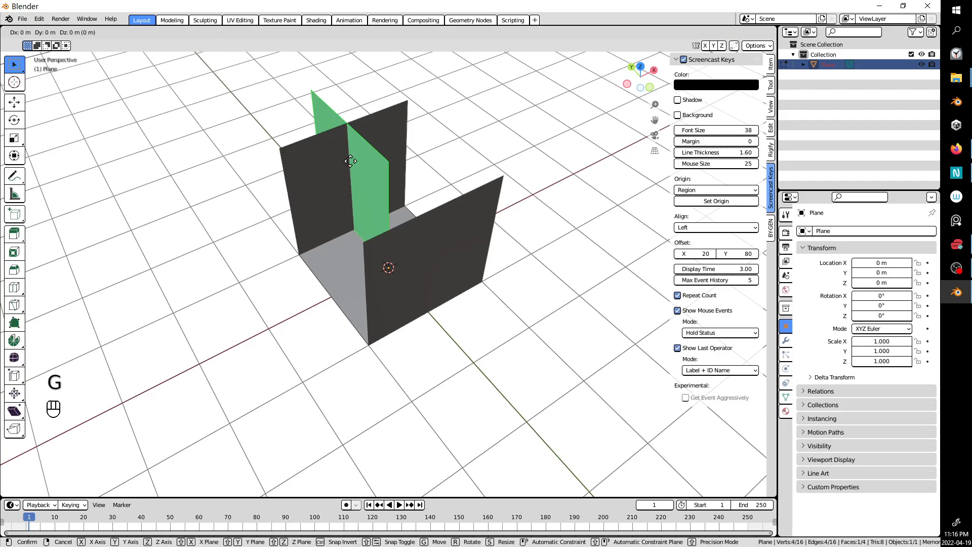
text(x-1)
key(Return)
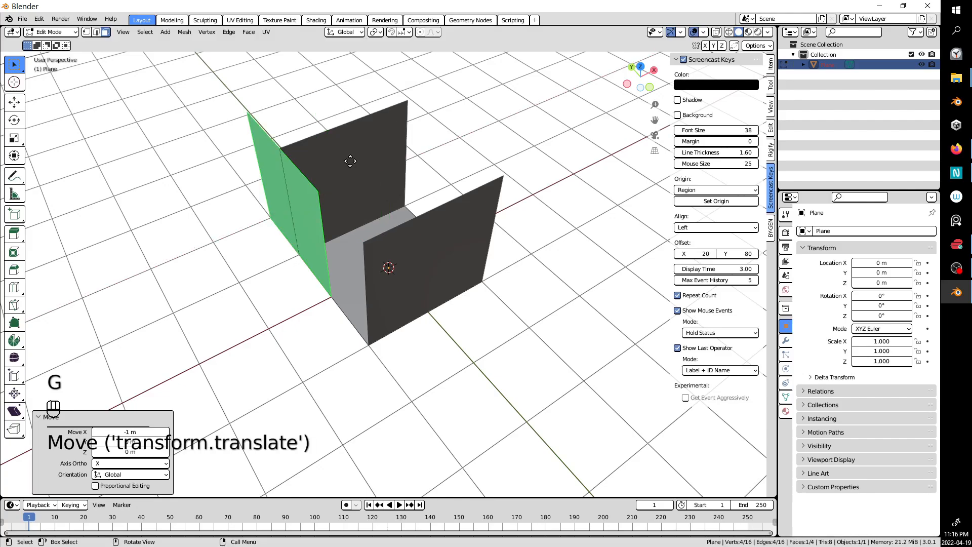
text(gy)
text(-1)
key(Return)
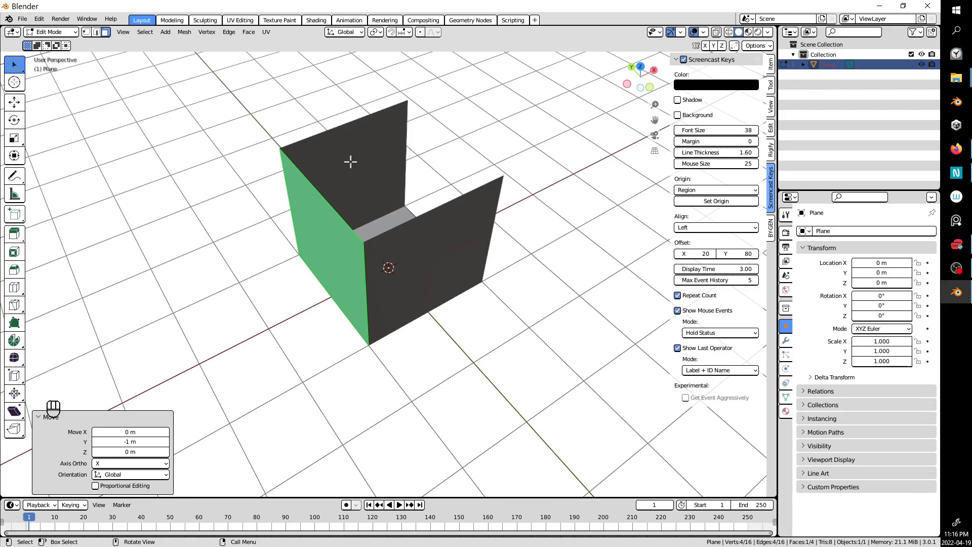
Duplicate the third wall face in place, without moving the copy.
key(shift+d)
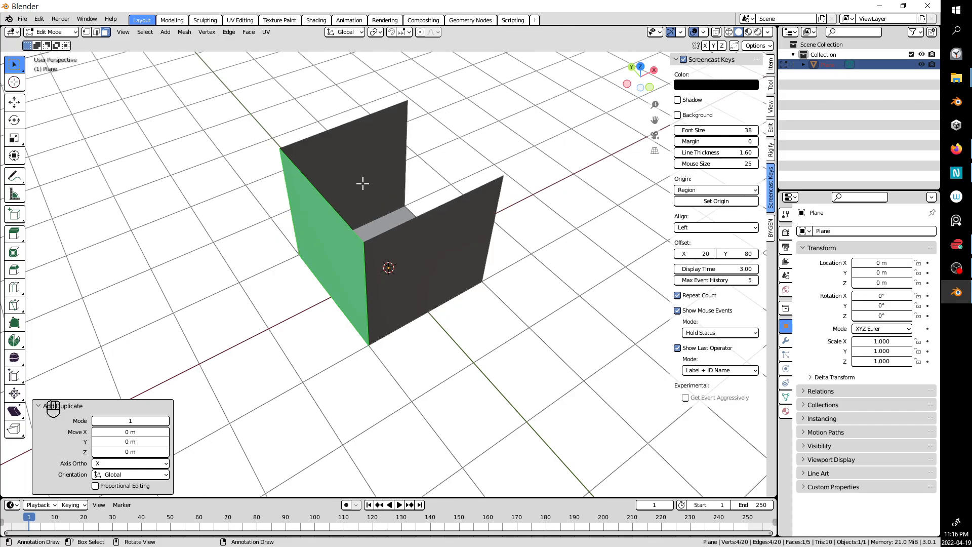
key(KP_Decimal)
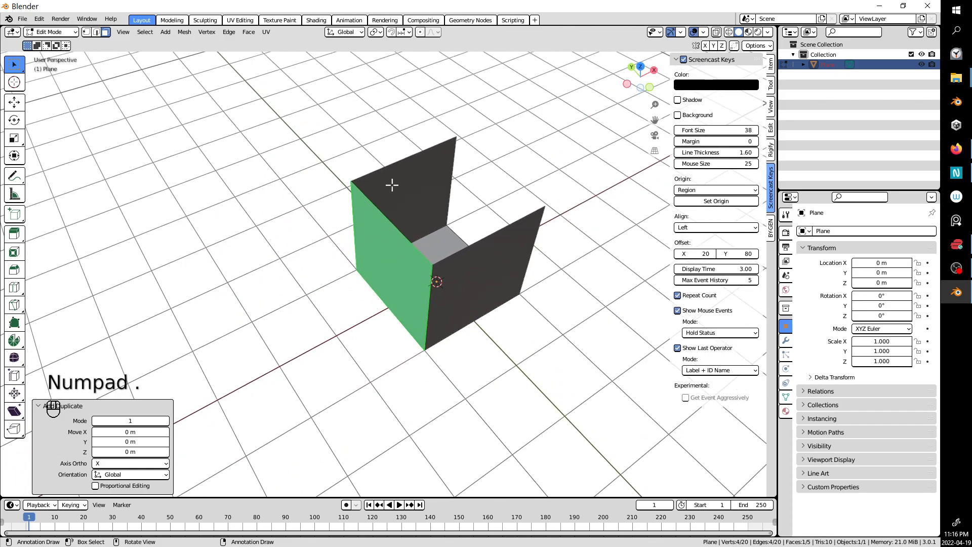
Move the duplicated wall face 2 m along the global X axis to close the remaining open side.
mouse_move(446, 203)
middle_down()
mouse_move(418, 217)
mouse_move(431, 215)
middle_up()
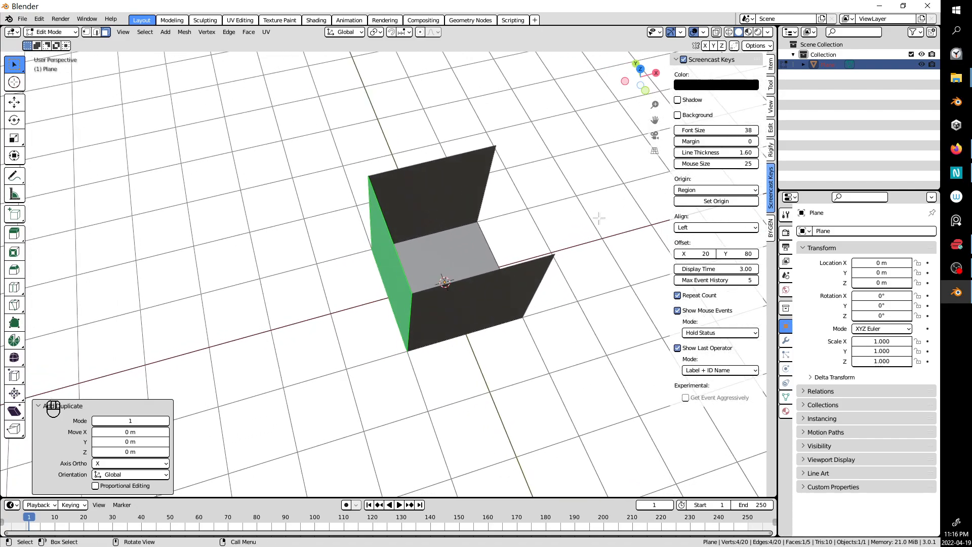
key(g)
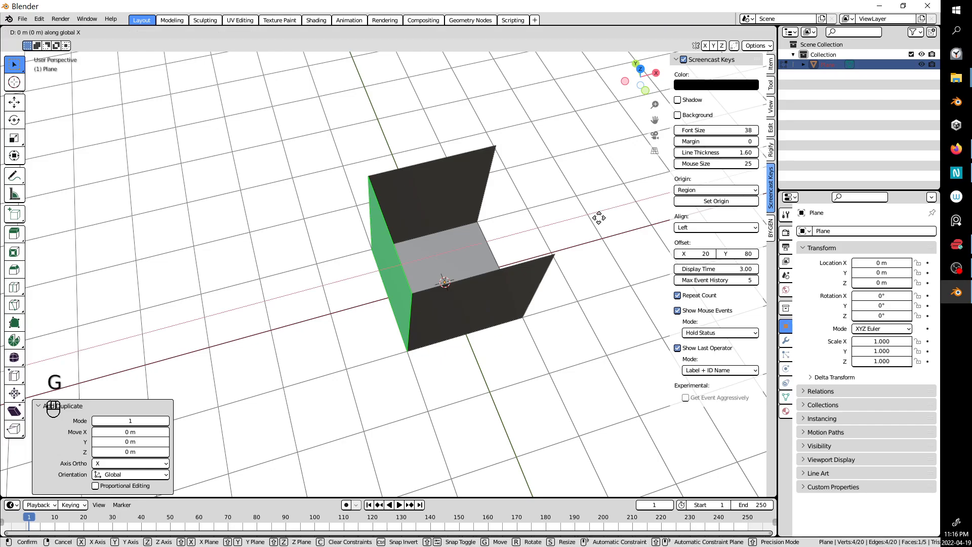
text(2)
click(599, 218)
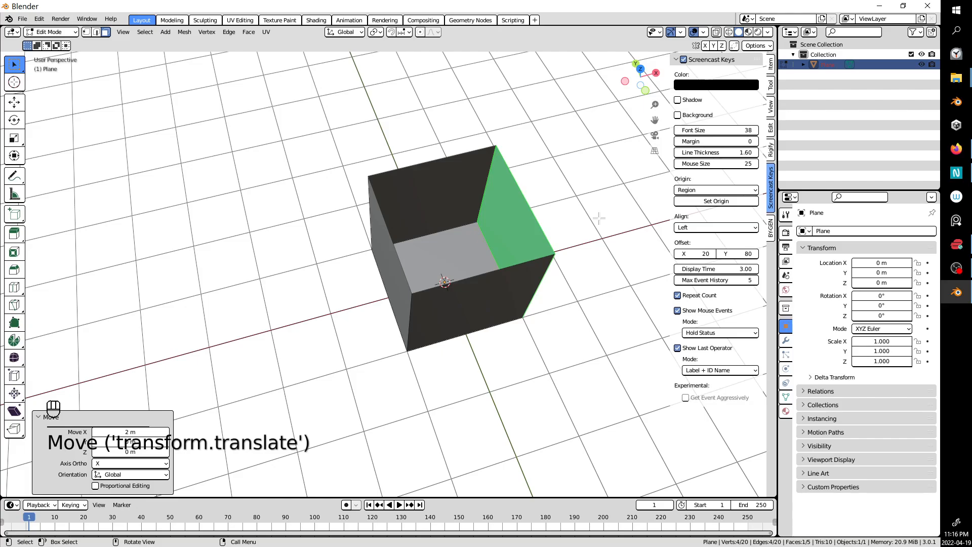
middle_drag(593, 222, 478, 235)
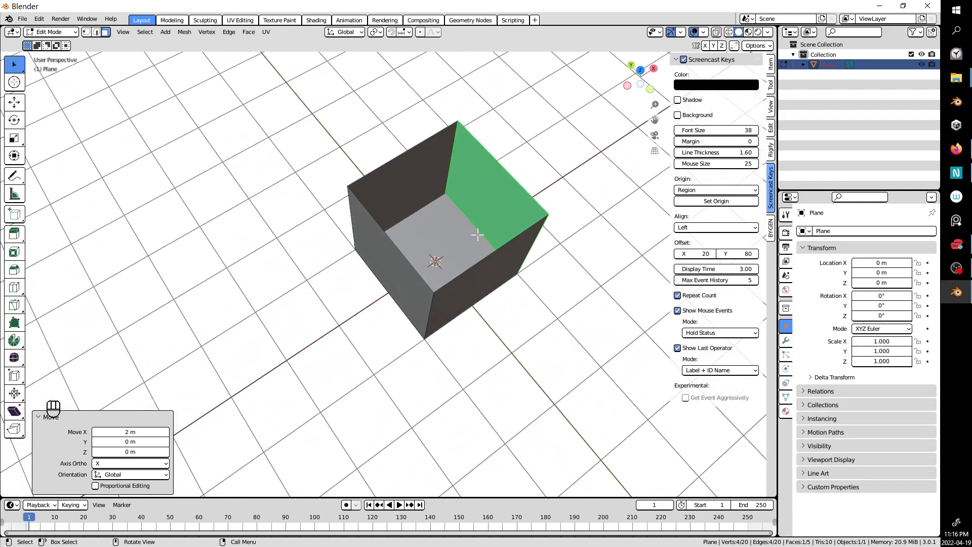
Try duplicating the floor face with a 2 m offset along Z, and undo the duplication.
click(458, 252)
mouse_move(458, 251)
middle_down()
mouse_move(462, 206)
mouse_move(445, 390)
mouse_move(449, 235)
middle_up()
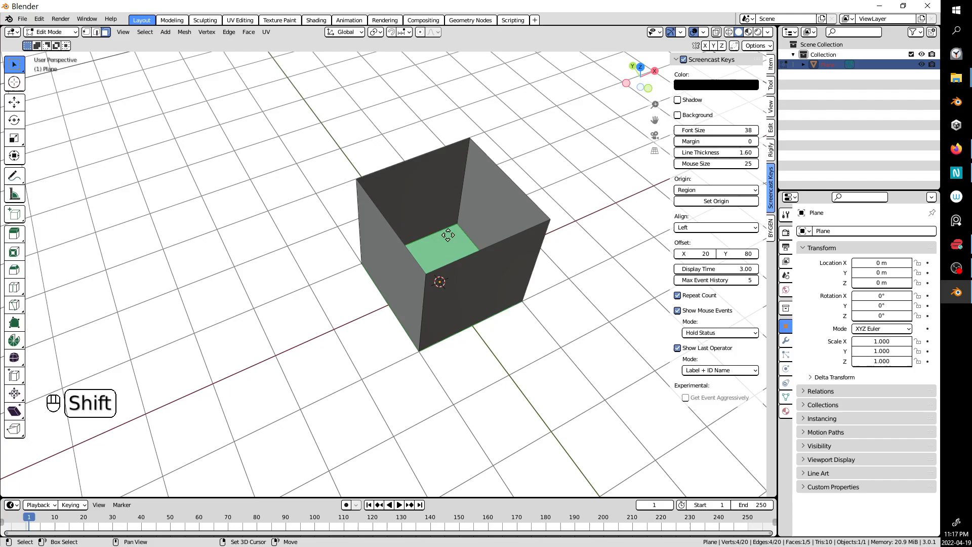
key(shift+d)
right_click(448, 236)
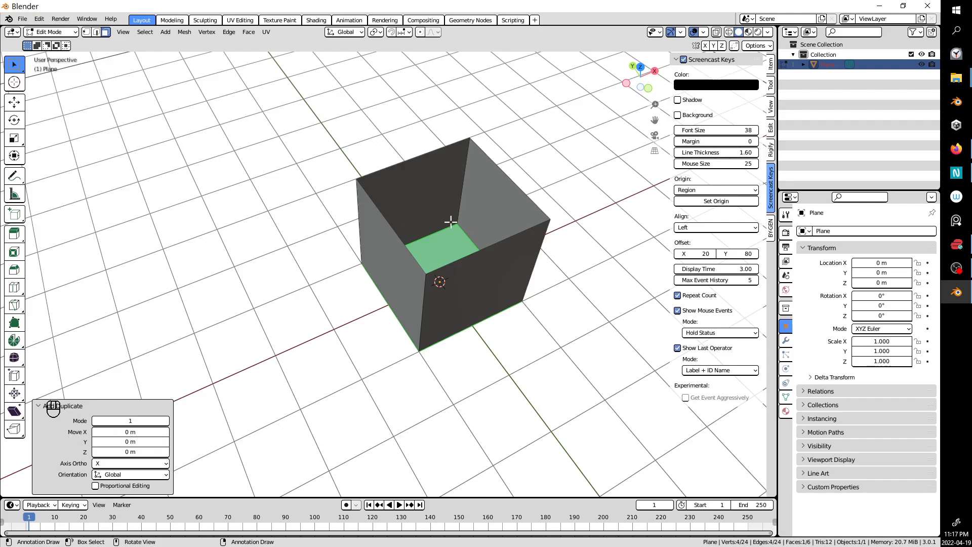
click(127, 452)
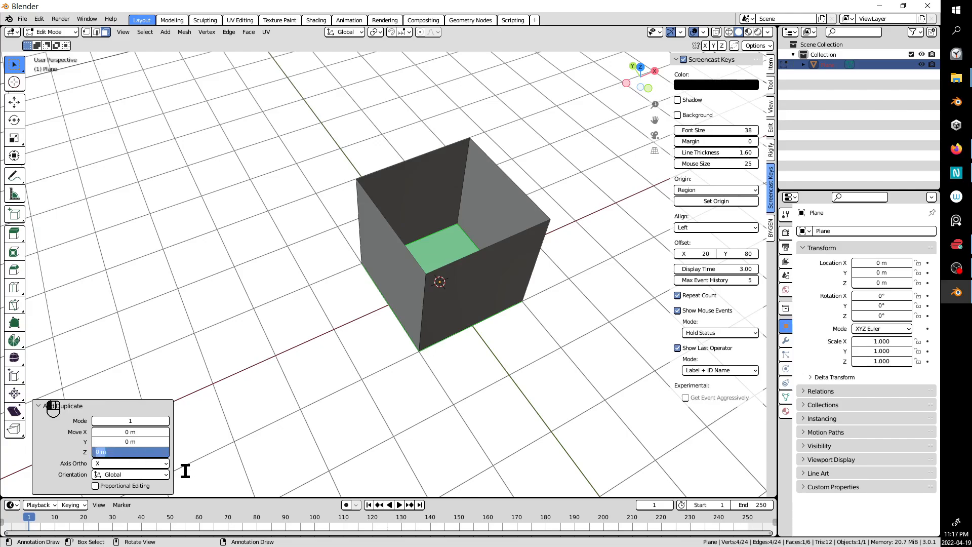
text(2)
key(Return)
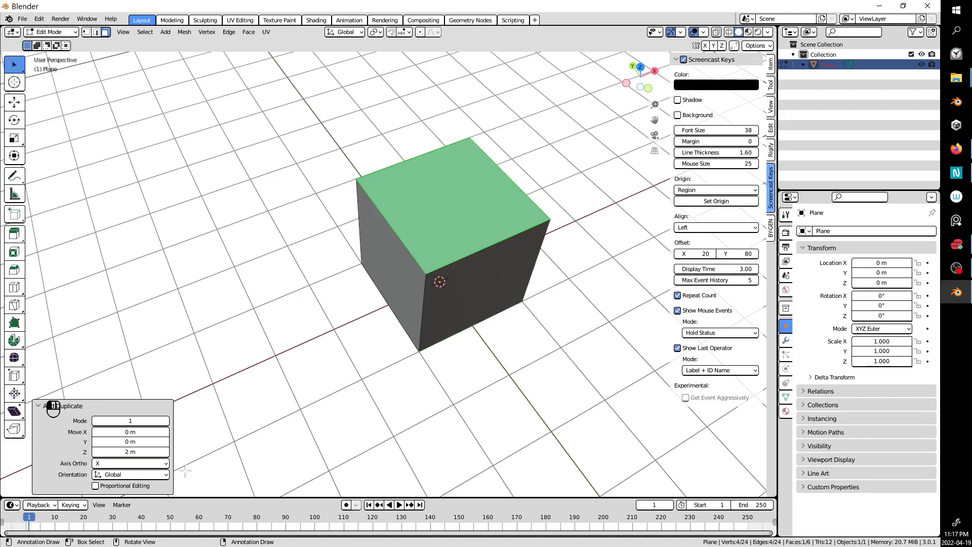
middle_drag(348, 441, 497, 245)
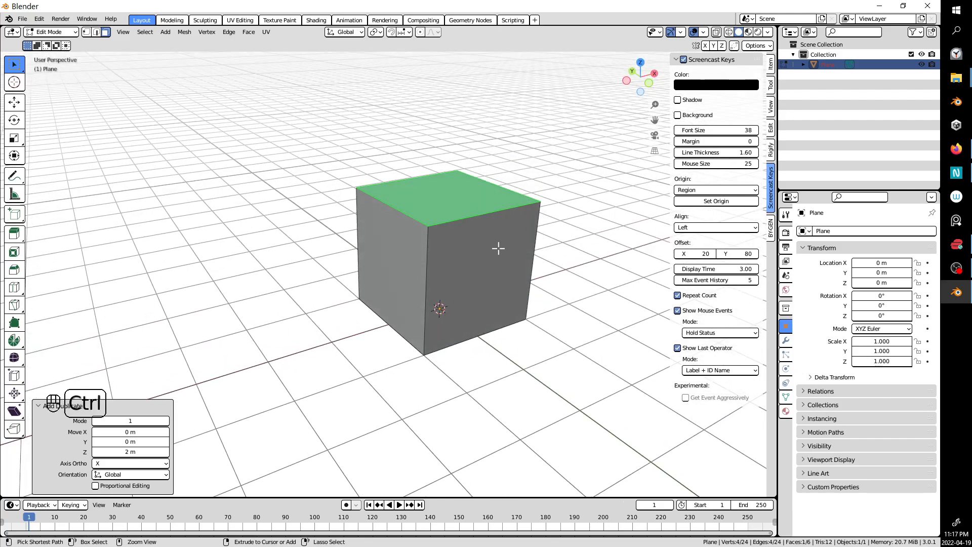
key(ctrl+z)
Try moving the original floor face freely out of the box, and undo the move.
middle_drag(471, 291, 465, 326)
key(g)
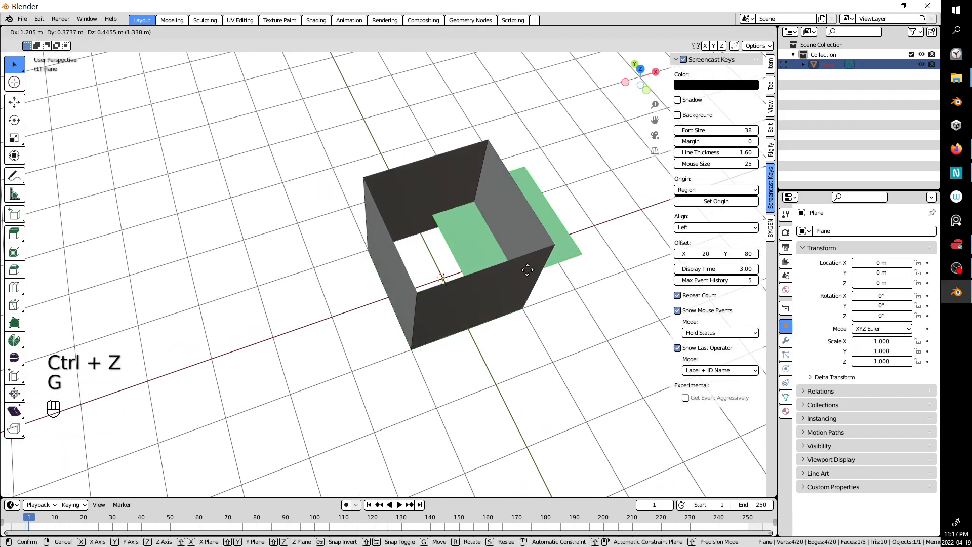
click(514, 278)
key(ctrl+z)
Duplicate the floor face in place, without an offset.
key(shift+d)
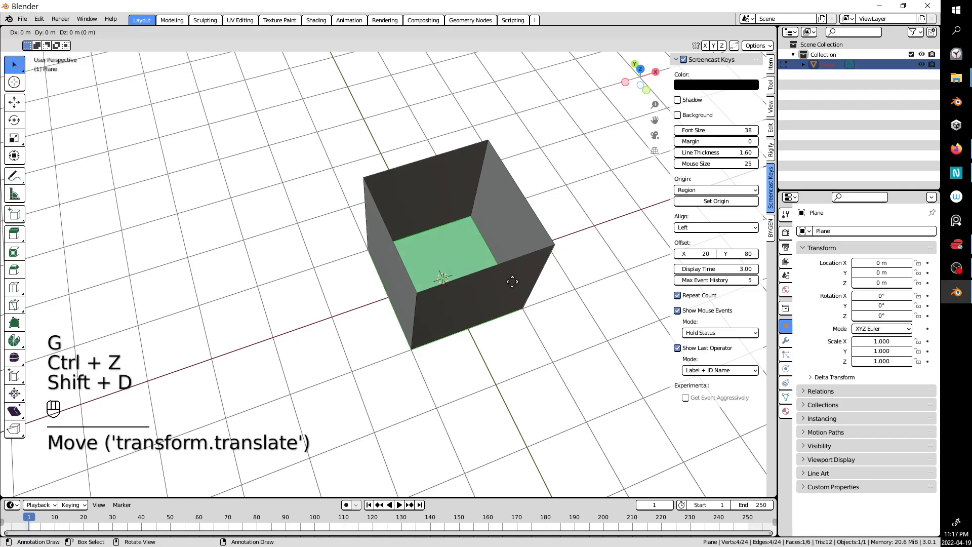
click(513, 282)
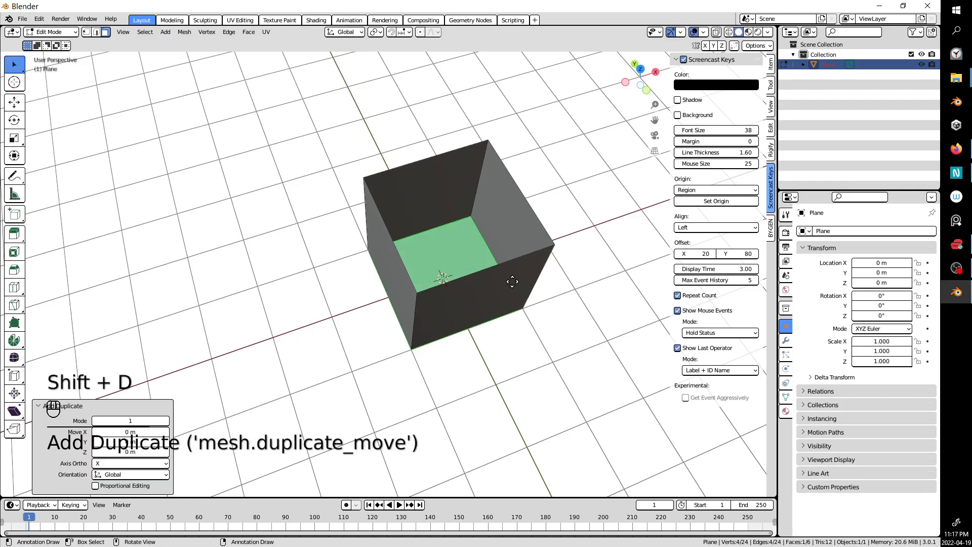
Try raising the floor copy along global Z with the move's Z distance set to 2 m, and undo the move.
key(g)
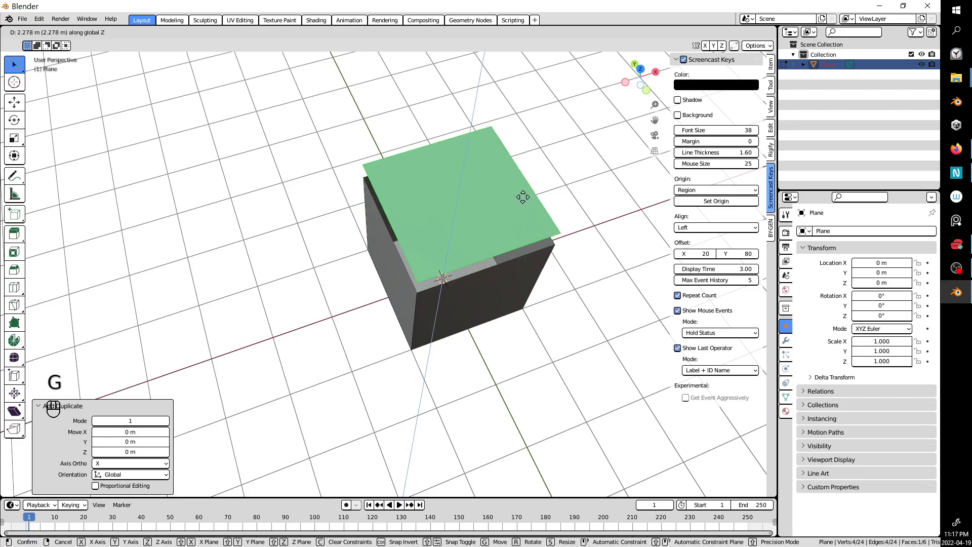
click(530, 188)
middle_drag(531, 190, 565, 139)
scroll(566, 139, down, 1)
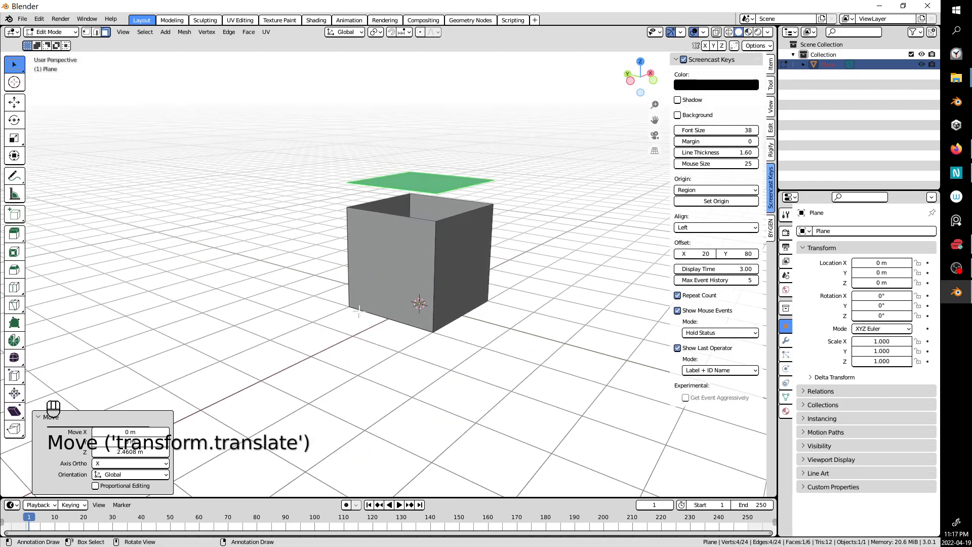
click(137, 451)
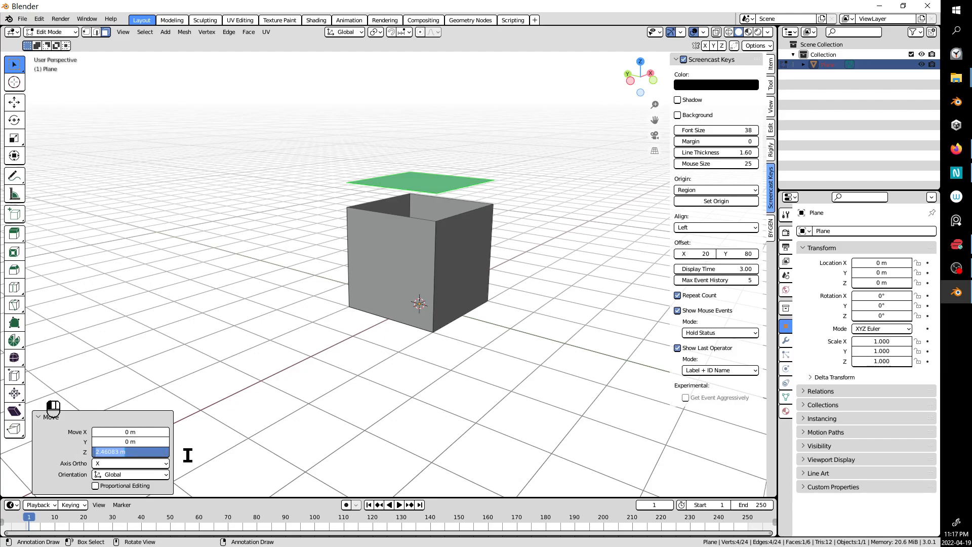
text(2)
key(Return)
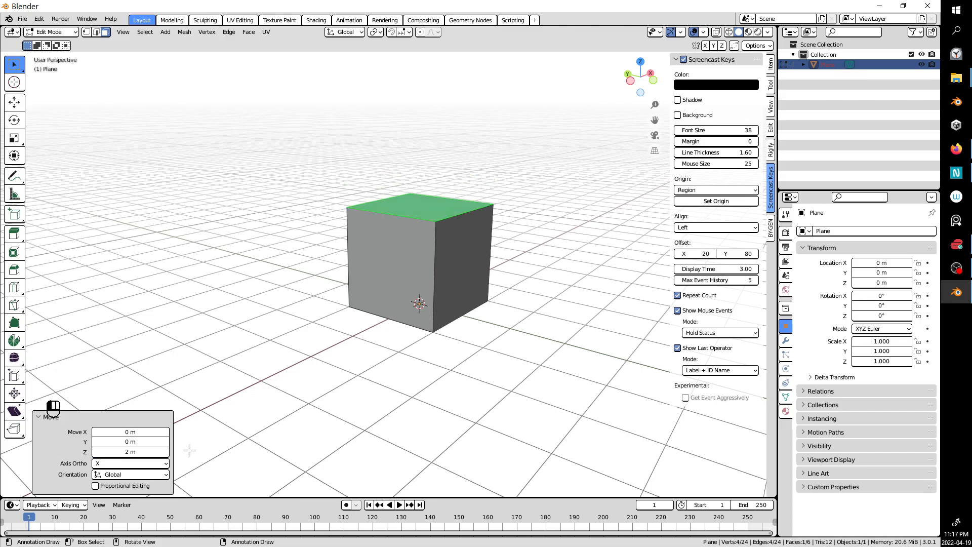
click(409, 32)
key(ctrl+z)
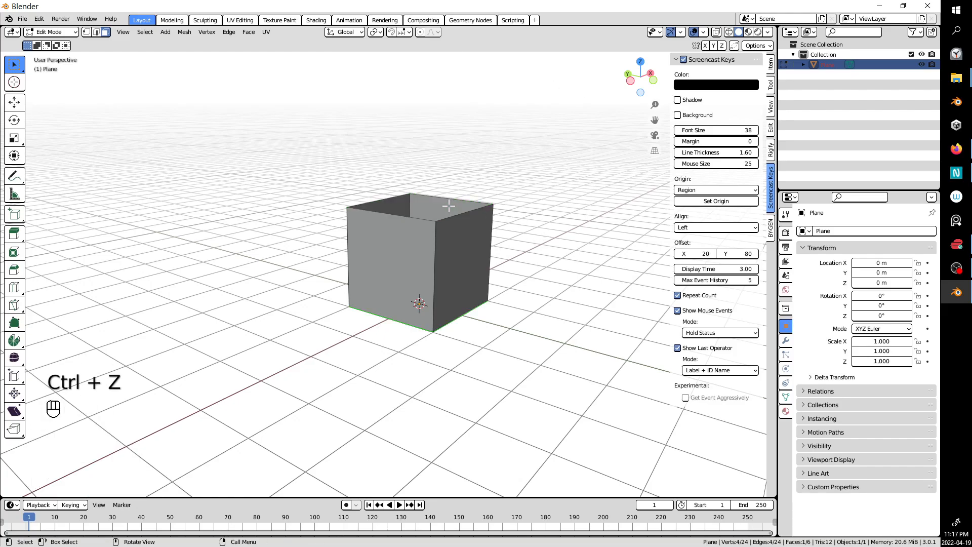
Duplicate the floor face in place and move the copy 2 m along global Z with increment snapping to close the top.
middle_drag(442, 254, 437, 298)
middle_drag(431, 234, 437, 243)
click(435, 245)
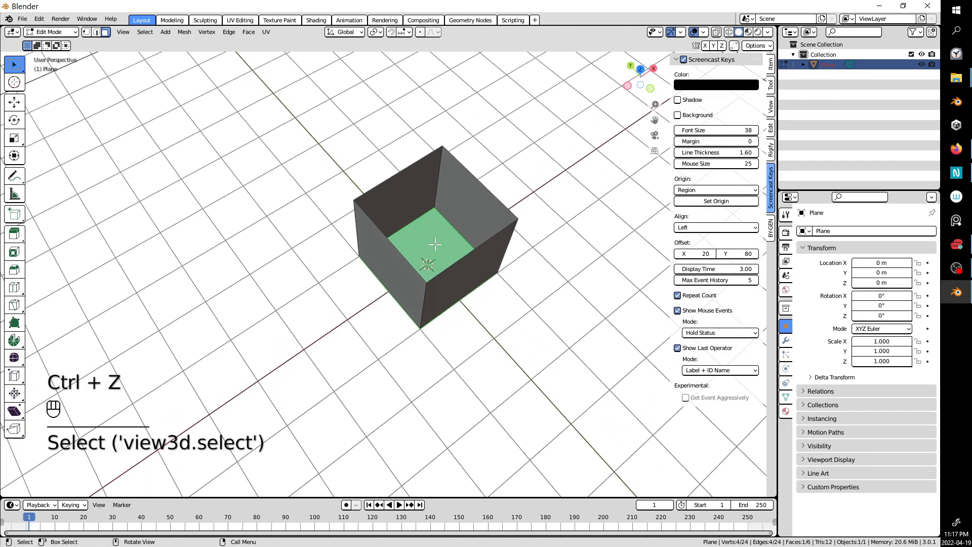
key(shift+d)
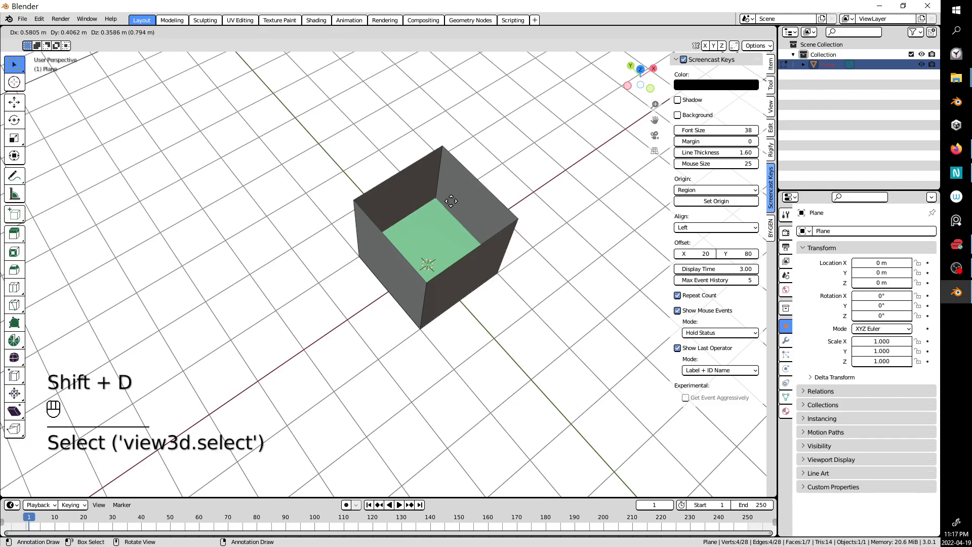
right_click(439, 165)
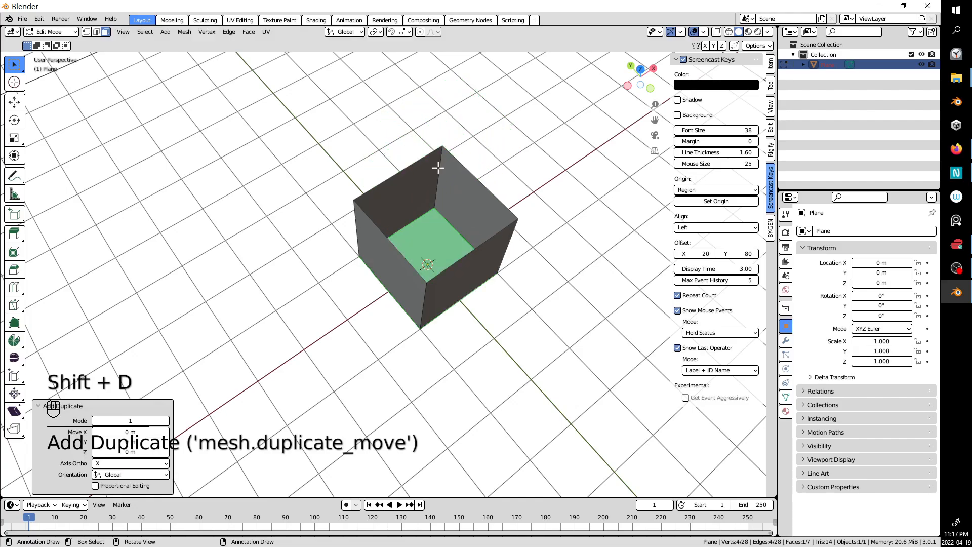
middle_drag(447, 174, 460, 152)
key(g)
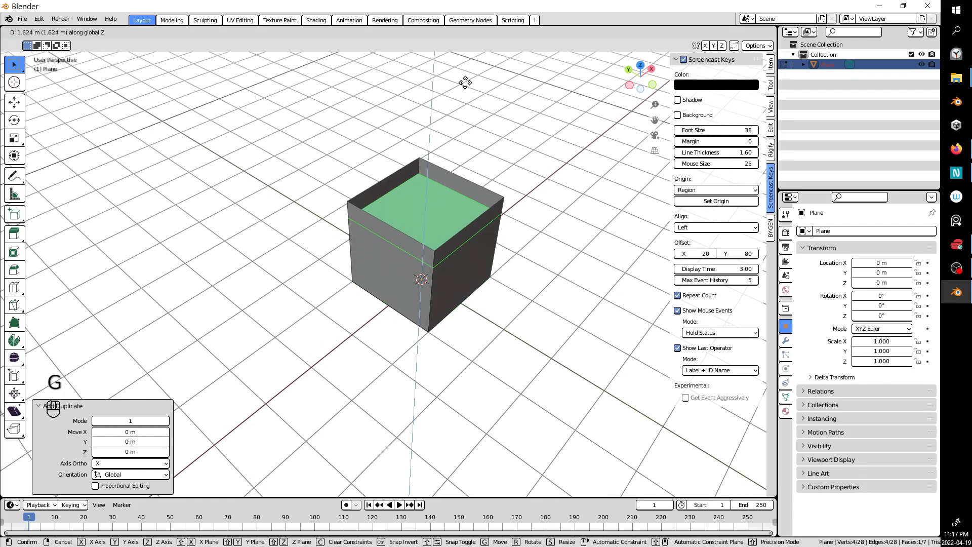
key(ctrl)
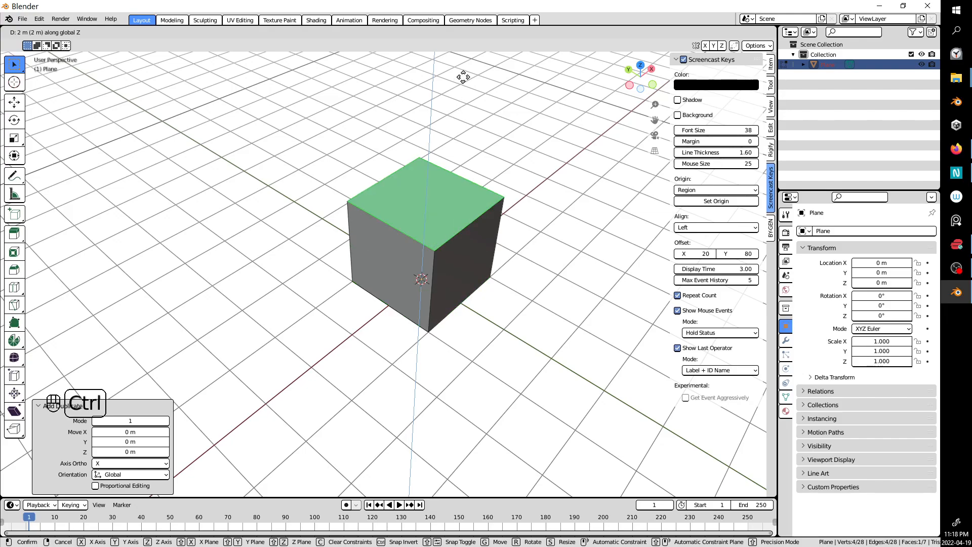
click(464, 77)
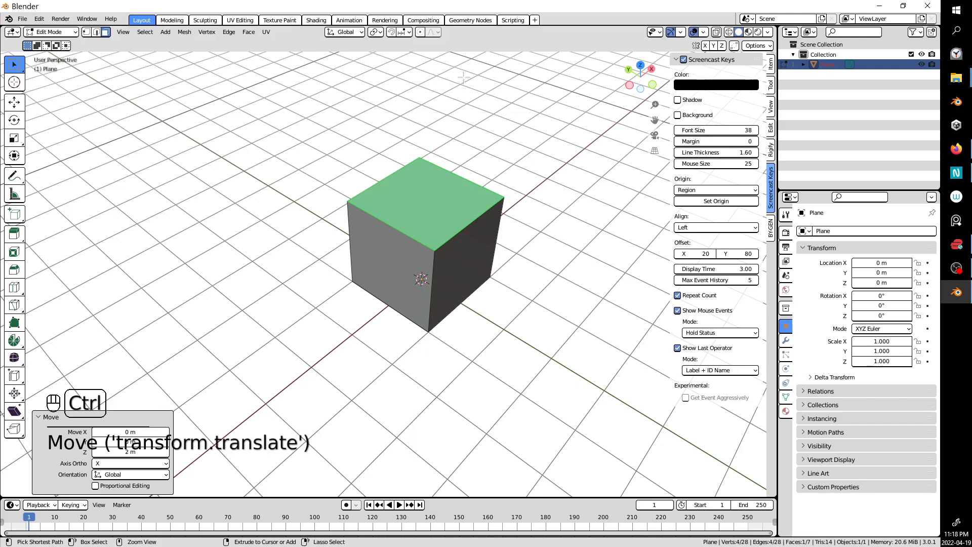
Examine the closed box from several sides and clear the face selection.
scroll(238, 414, up, 1)
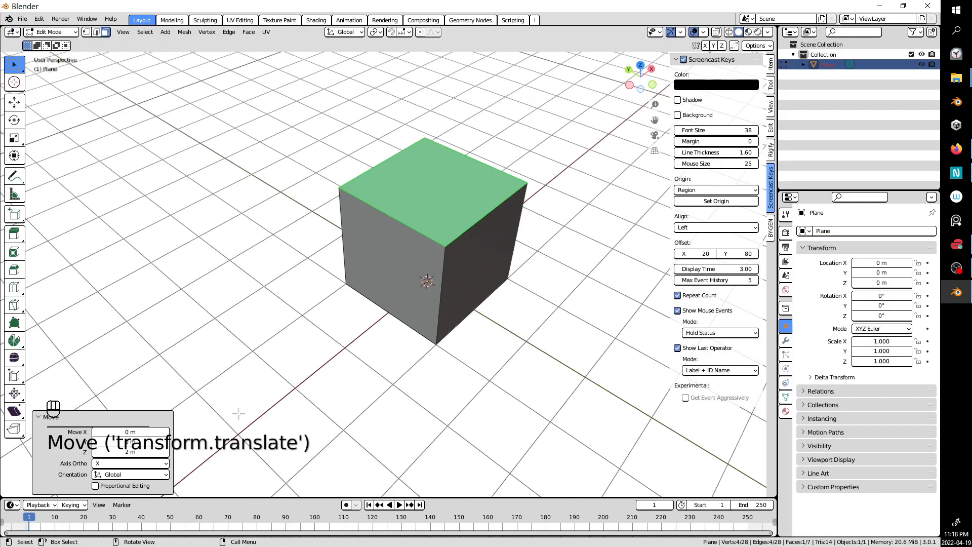
middle_drag(645, 247, 521, 179)
key(Tab)
key(Tab)
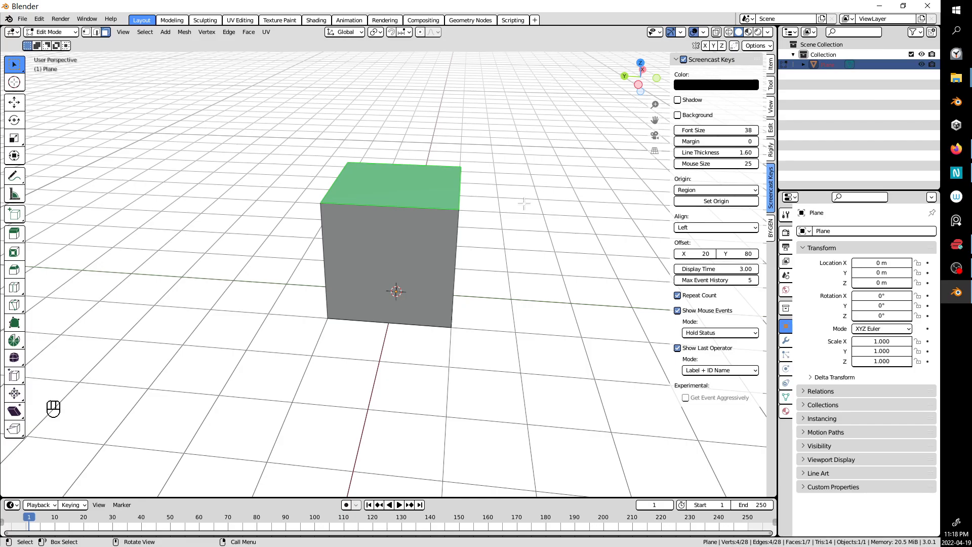
middle_drag(524, 203, 453, 198)
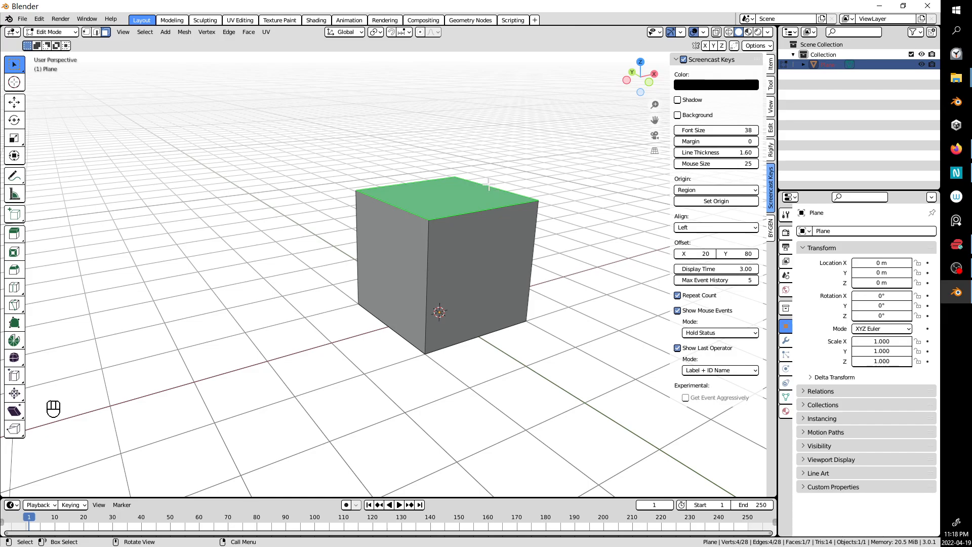
middle_drag(485, 185, 458, 187)
scroll(510, 230, up, 1)
middle_drag(510, 230, 485, 202)
click(433, 117)
middle_drag(434, 117, 528, 242)
scroll(508, 201, up, 1)
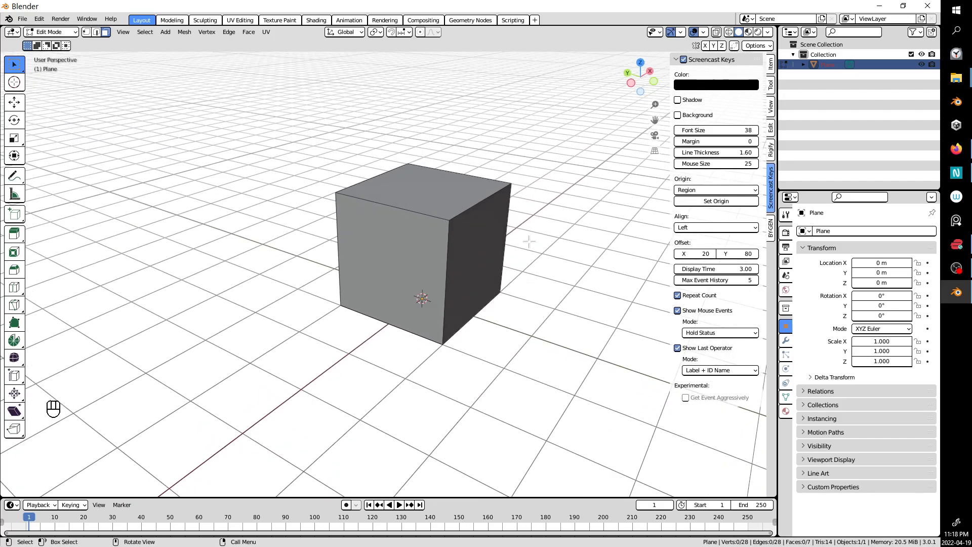
Try moving one side wall and then the top face freely away from the box, undoing each move.
click(474, 244)
key(g)
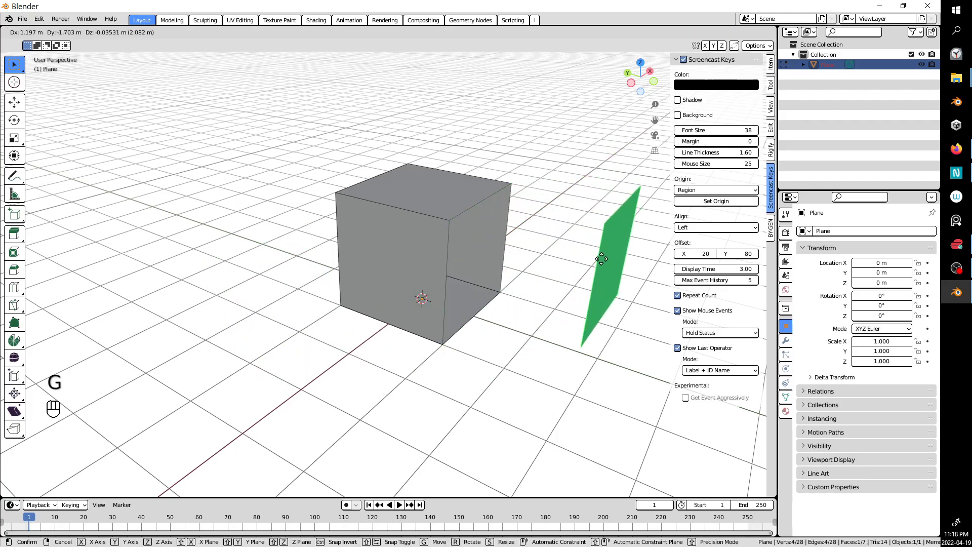
click(587, 221)
key(ctrl+z)
click(416, 181)
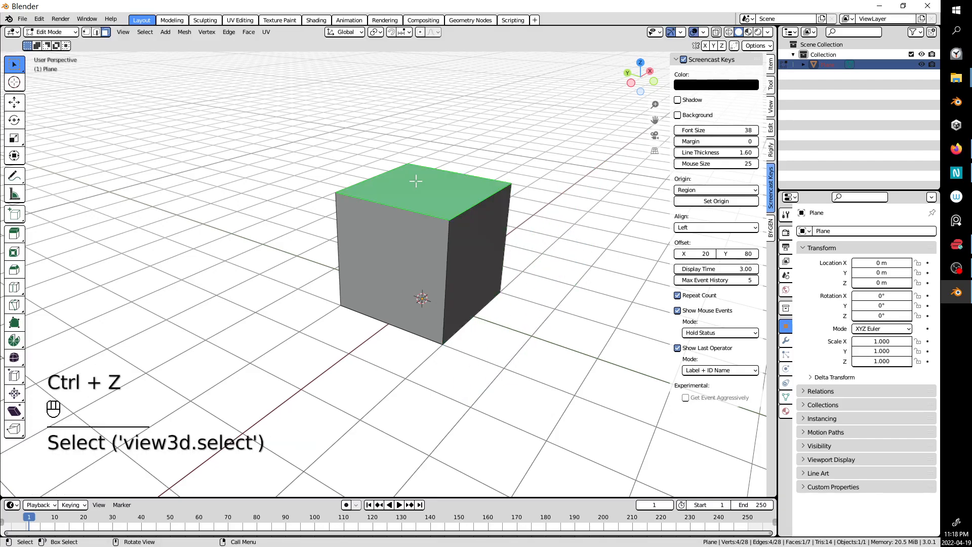
key(g)
click(389, 151)
key(ctrl+z)
Try moving two adjacent side walls away together and one of them further on its own, and undo these moves.
middle_drag(433, 246, 469, 345)
click(486, 272)
shift+click(440, 265)
middle_drag(440, 265, 449, 321)
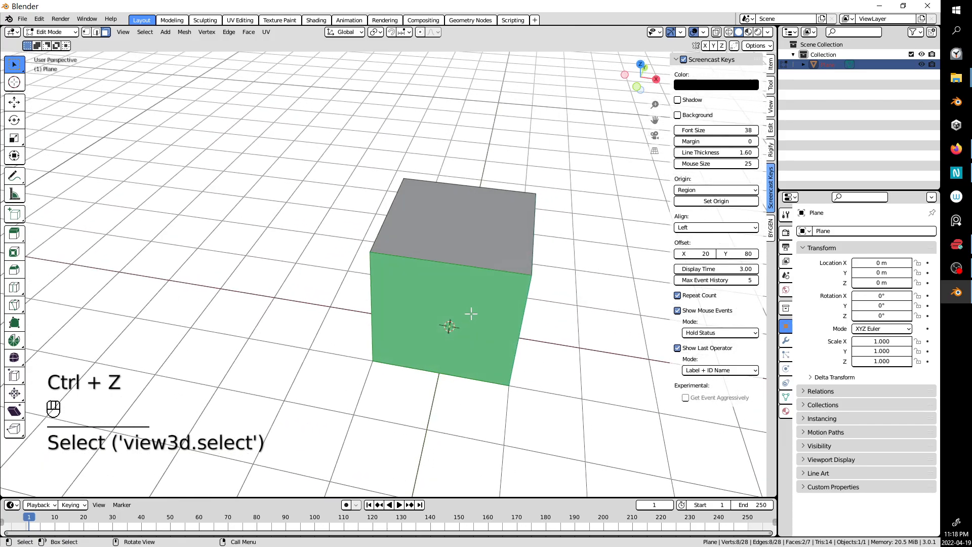
key(g)
click(590, 388)
click(589, 388)
key(g)
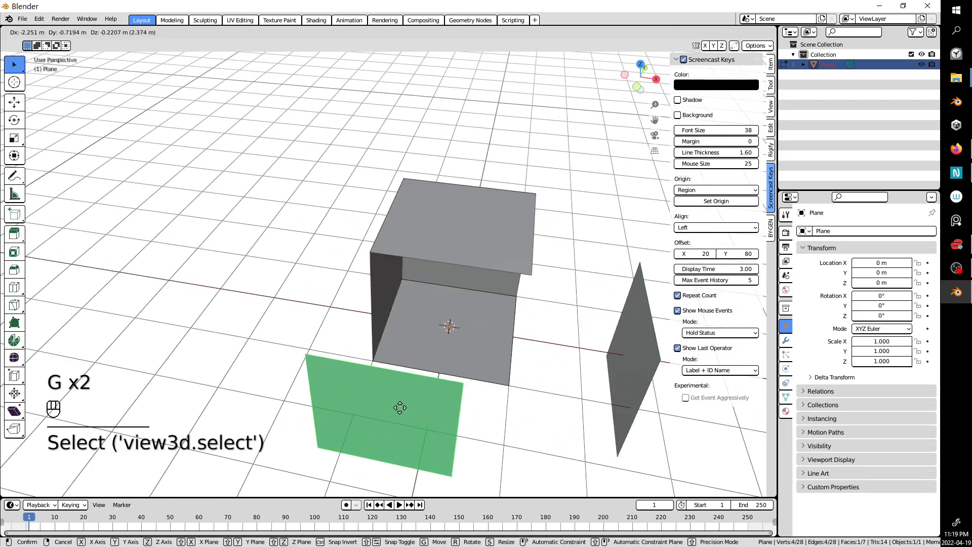
click(400, 406)
key(ctrl+z)
key(ctrl+z)
key(ctrl+z)
Switch the box mesh from face selection to vertex selection in Edit Mode.
middle_drag(584, 389, 569, 296)
key(Tab)
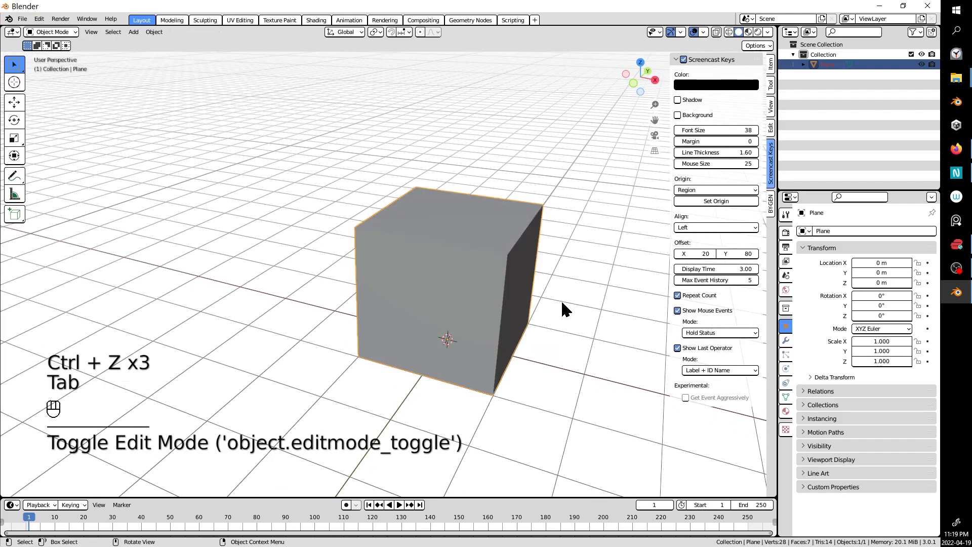
key(Tab)
key(KP_1)
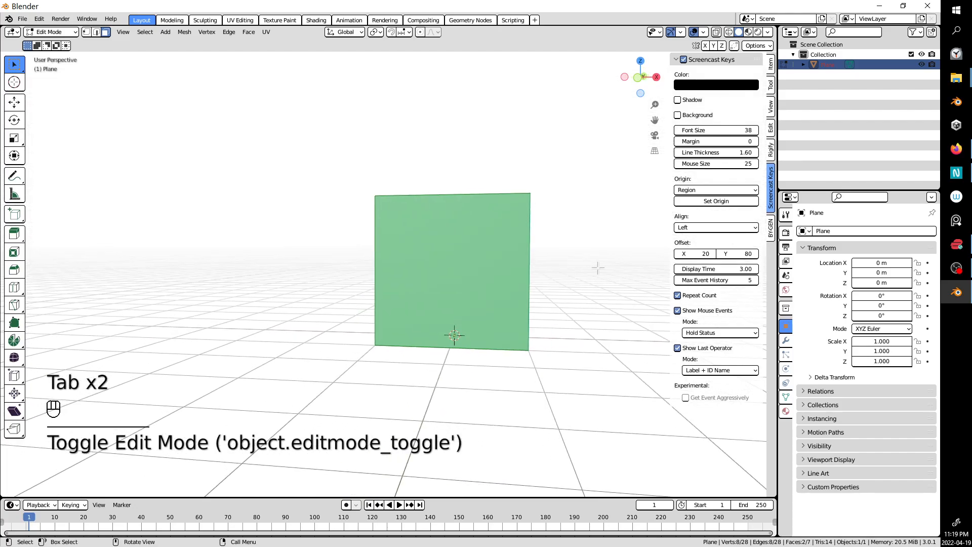
key(KP_3)
middle_drag(597, 268, 611, 308)
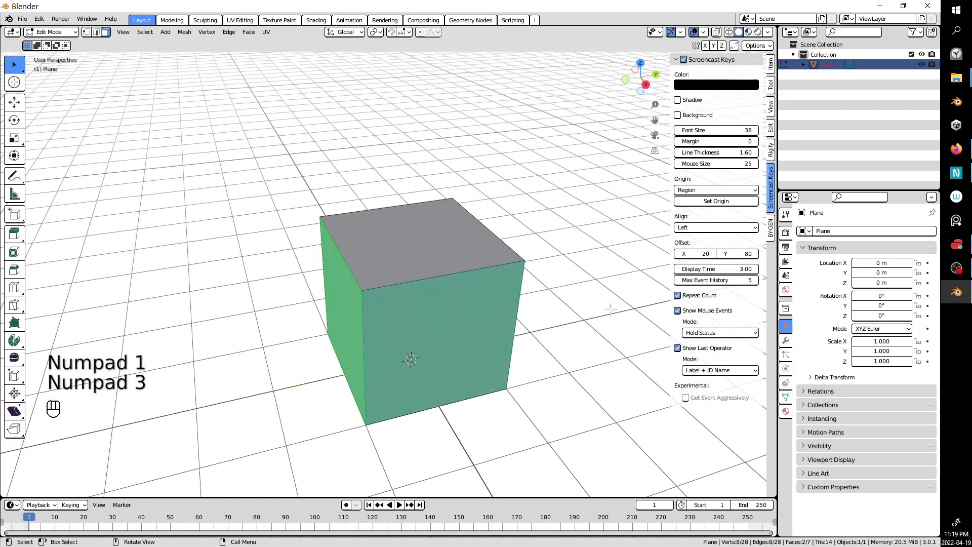
key(1)
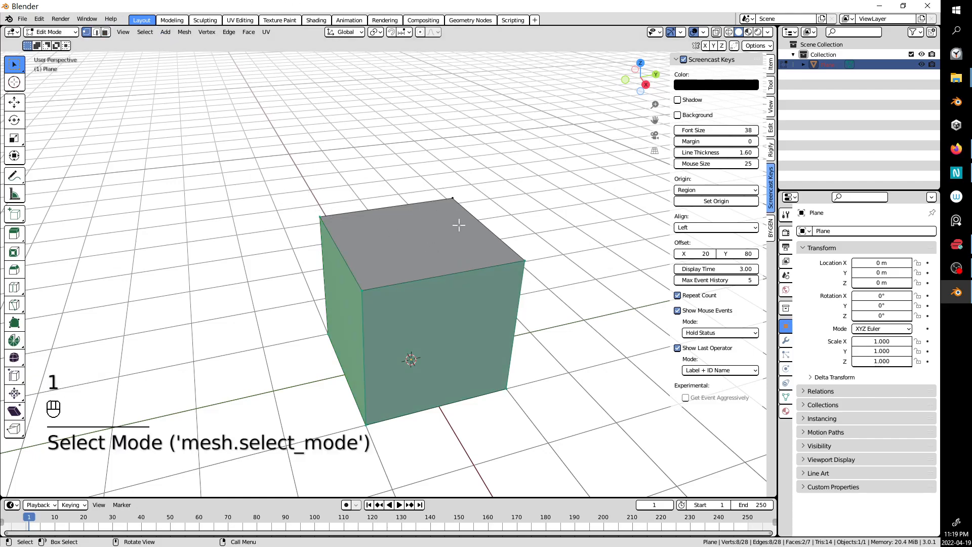
Try moving one of the overlapping vertices at a top corner of the box away on its own.
middle_drag(419, 220, 495, 235)
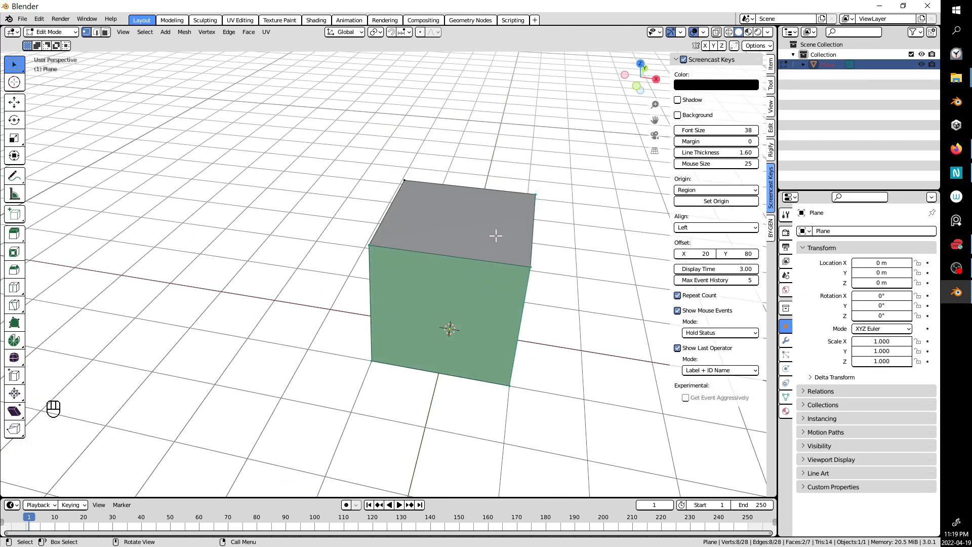
key(a)
middle_drag(544, 256, 489, 235)
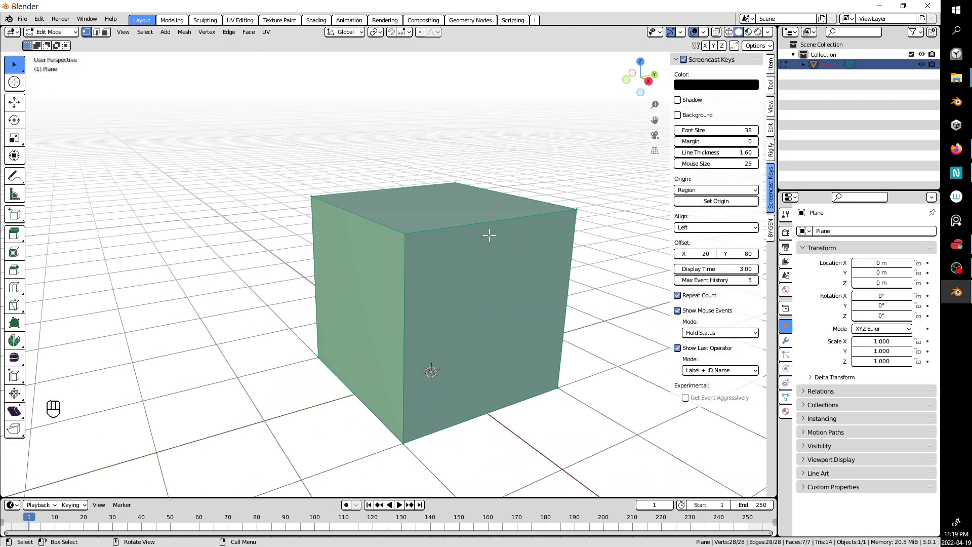
scroll(425, 256, up, 2)
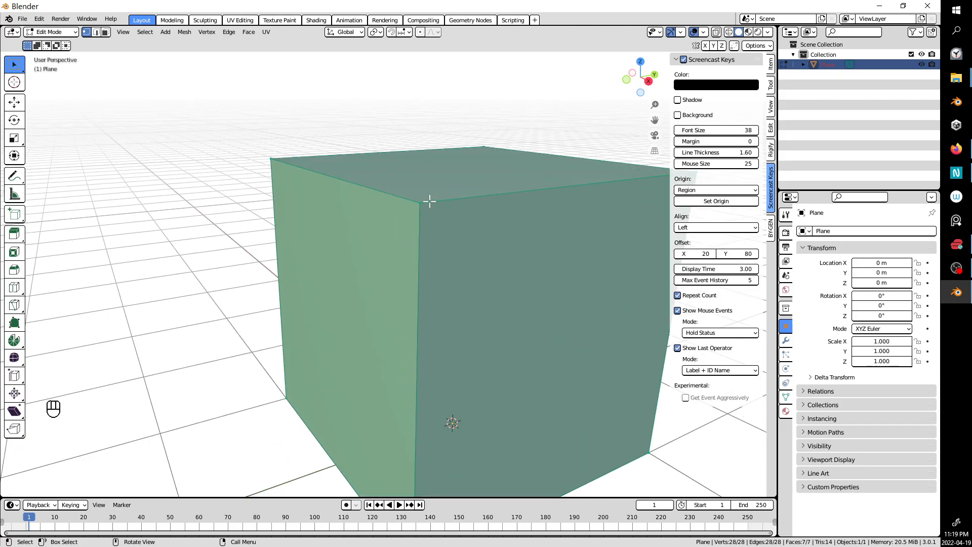
click(423, 203)
middle_drag(423, 203, 442, 212)
scroll(495, 234, down, 2)
middle_drag(507, 240, 515, 245)
key(g)
click(540, 233)
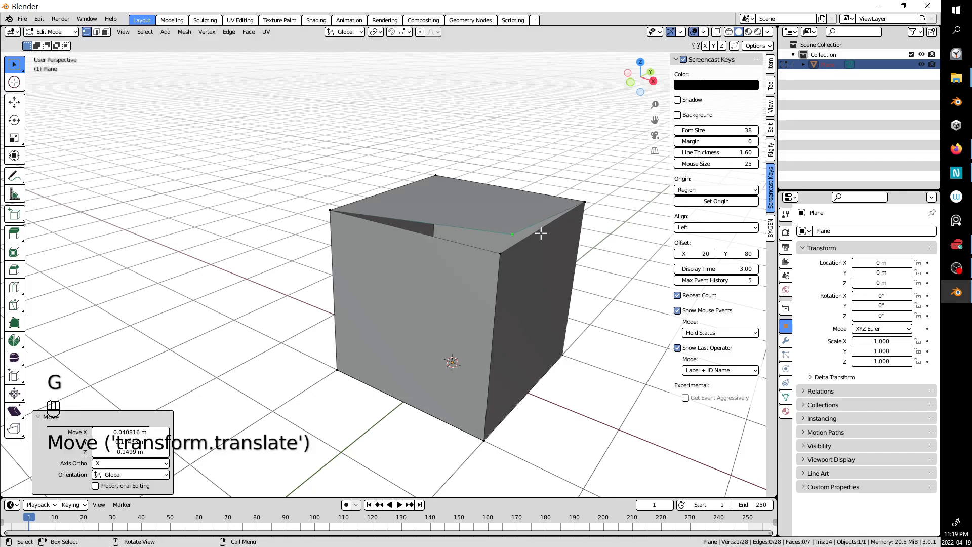
Try moving the remaining overlapping vertices at the same top corner apart, and undo all the moves at that corner.
click(499, 254)
key(g)
click(498, 256)
click(500, 254)
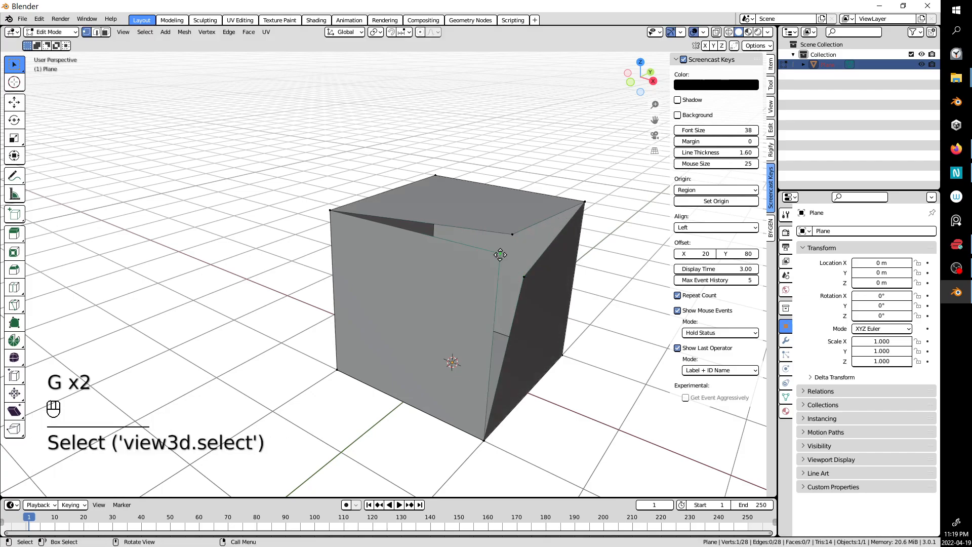
key(g)
click(482, 279)
middle_drag(482, 279, 527, 317)
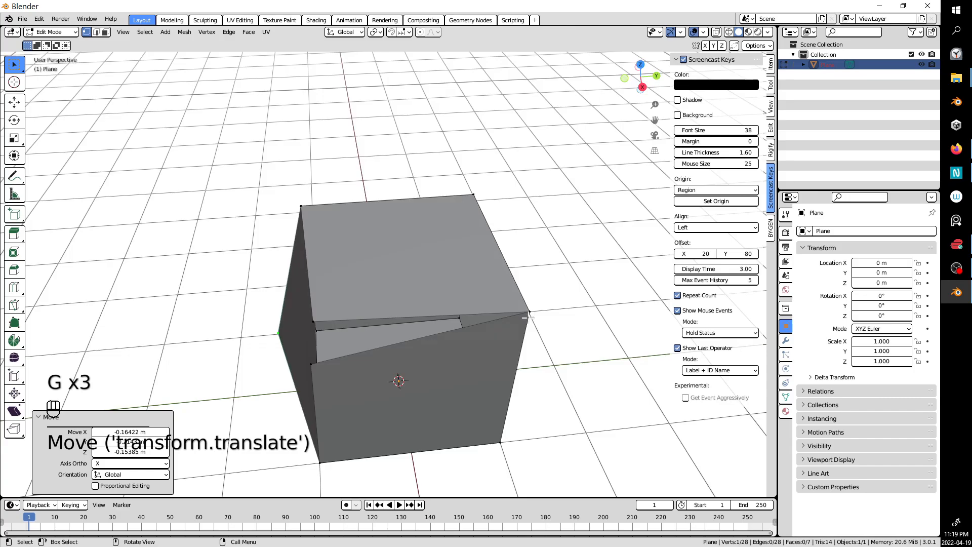
middle_drag(403, 279, 503, 265)
key(ctrl+z)
key(ctrl+z)
key(ctrl+z)
key(ctrl+z)
Try moving two overlapping vertices at another top corner away separately, and undo both moves.
click(537, 238)
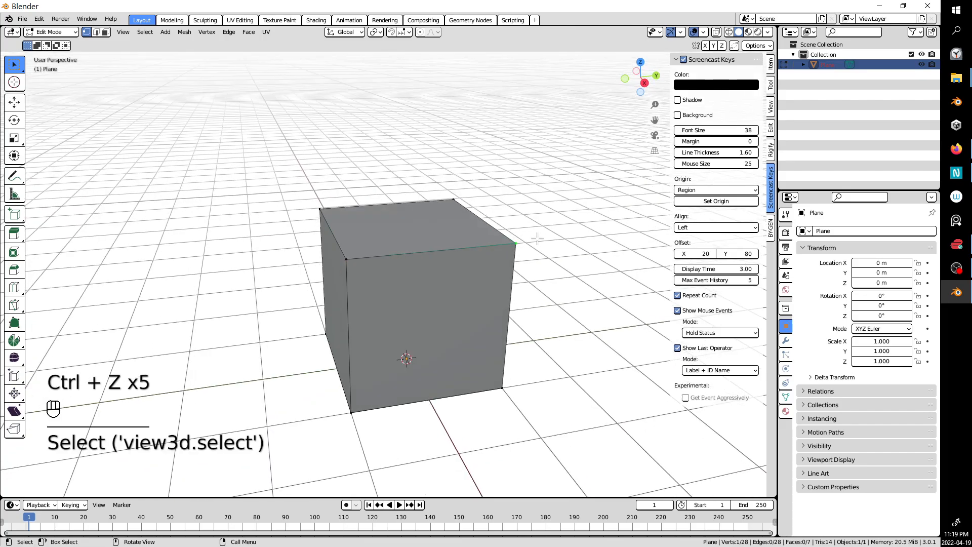
key(g)
click(557, 193)
click(524, 251)
key(g)
click(561, 304)
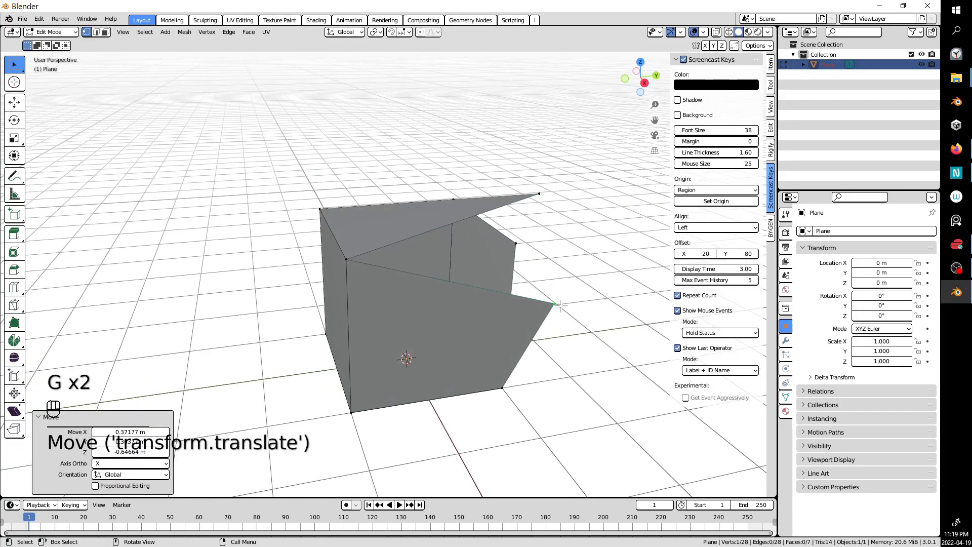
key(ctrl+z)
key(ctrl+z)
key(ctrl+z)
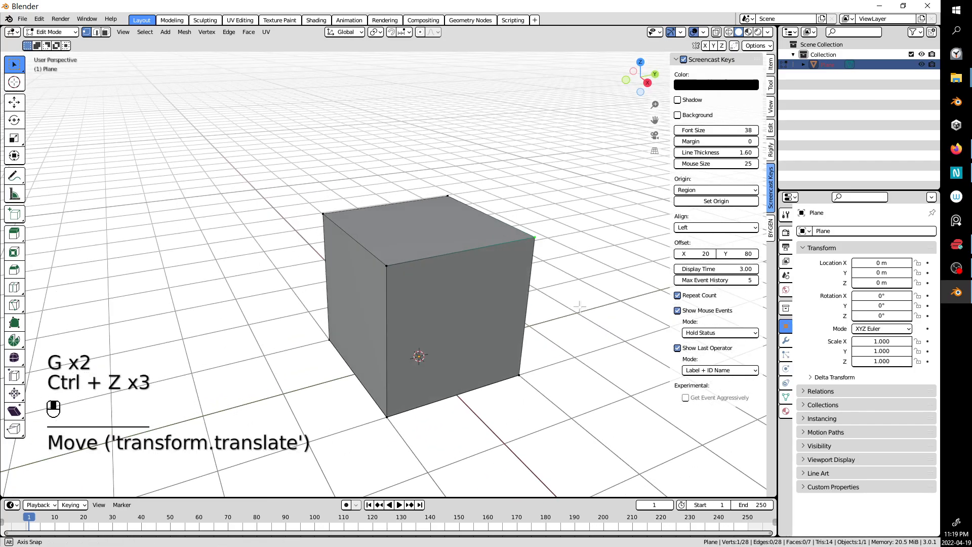
Try pulling the three overlapping vertices at a bottom corner of the box apart in different directions.
middle_drag(579, 307, 460, 136)
click(324, 363)
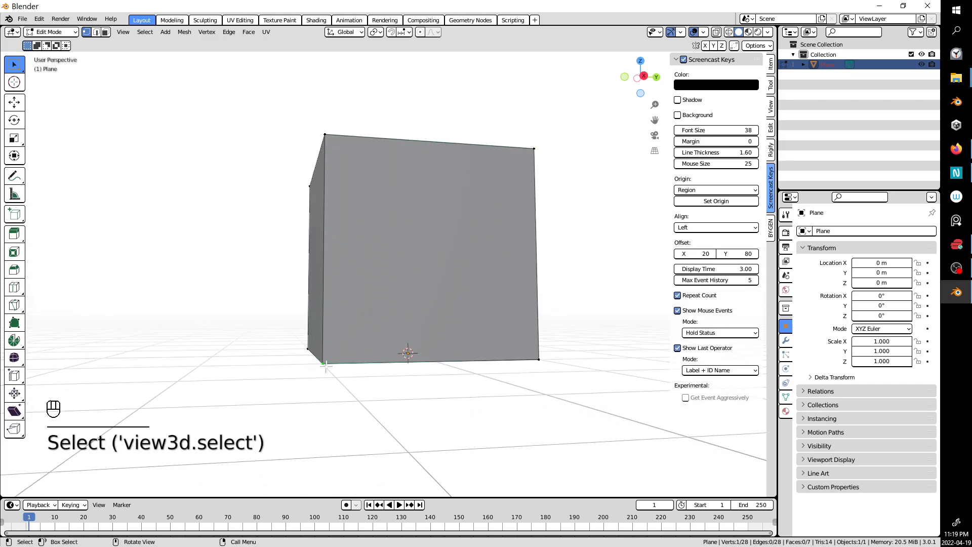
key(g)
click(276, 350)
click(324, 364)
key(g)
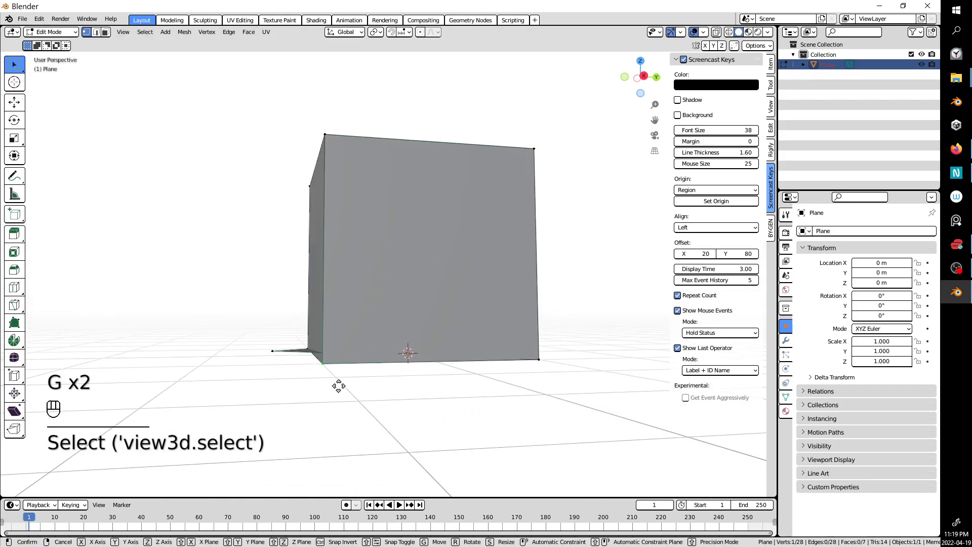
click(365, 412)
click(322, 363)
key(g)
click(294, 384)
middle_drag(327, 386, 351, 406)
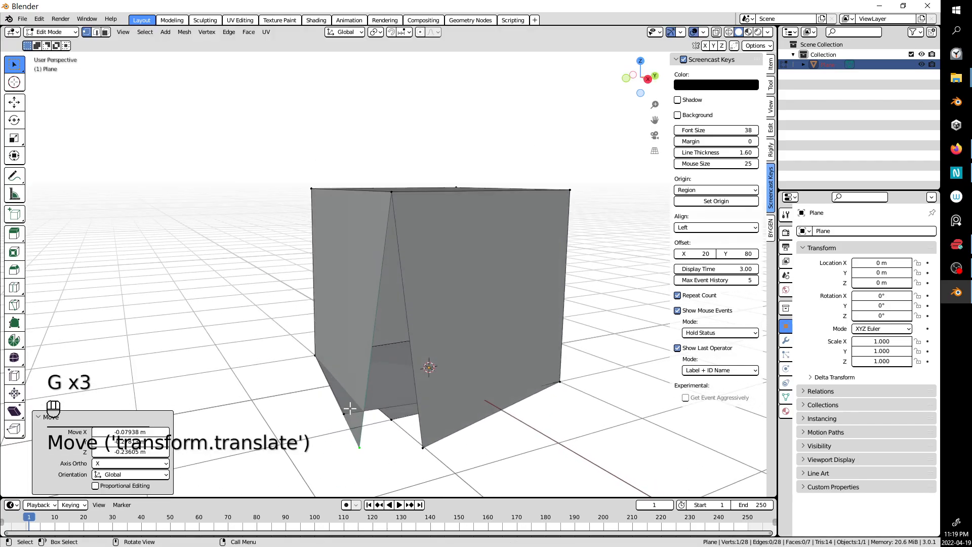
Undo the vertex moves at the bottom corner.
key(ctrl+z)
key(ctrl+z)
key(ctrl+z)
key(ctrl+z)
key(ctrl+z)
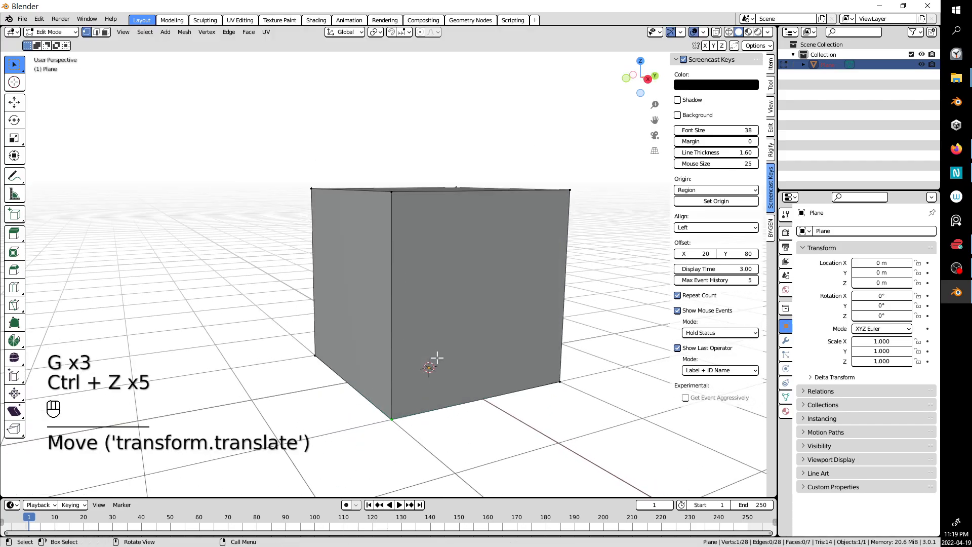
Turn on X-ray display for the box mesh and clear the vertex selection.
middle_drag(432, 419, 429, 251)
scroll(314, 236, up, 1)
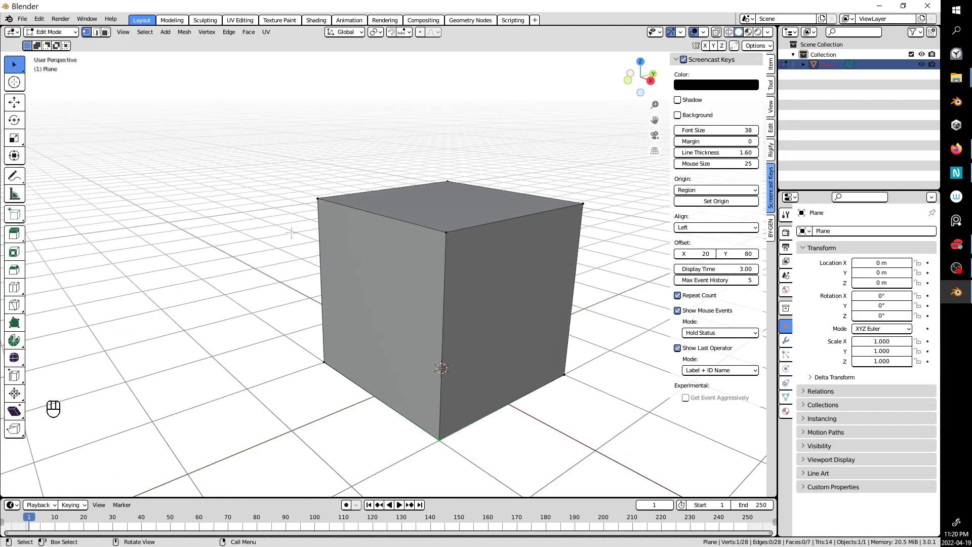
key(alt+z)
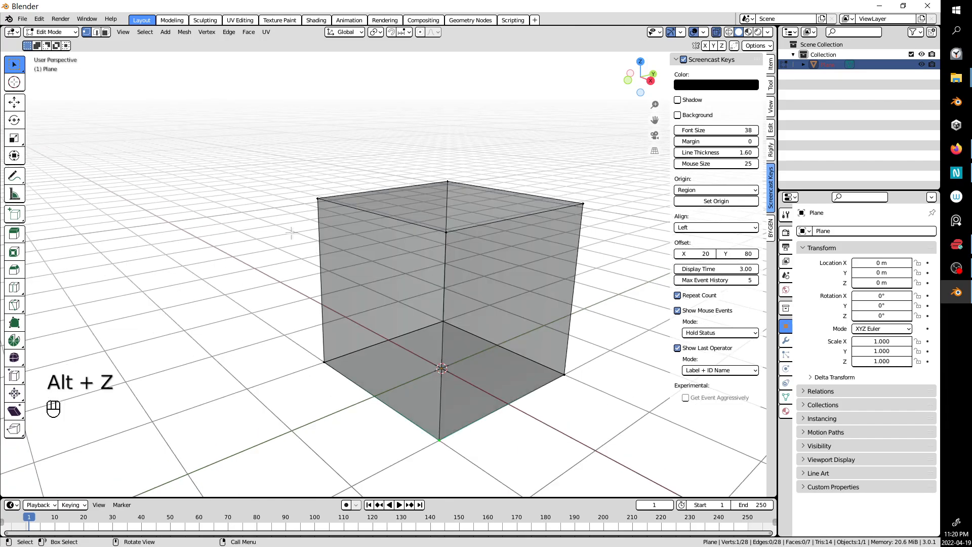
middle_drag(297, 234, 400, 245)
scroll(283, 238, up, 1)
click(272, 246)
scroll(276, 247, down, 2)
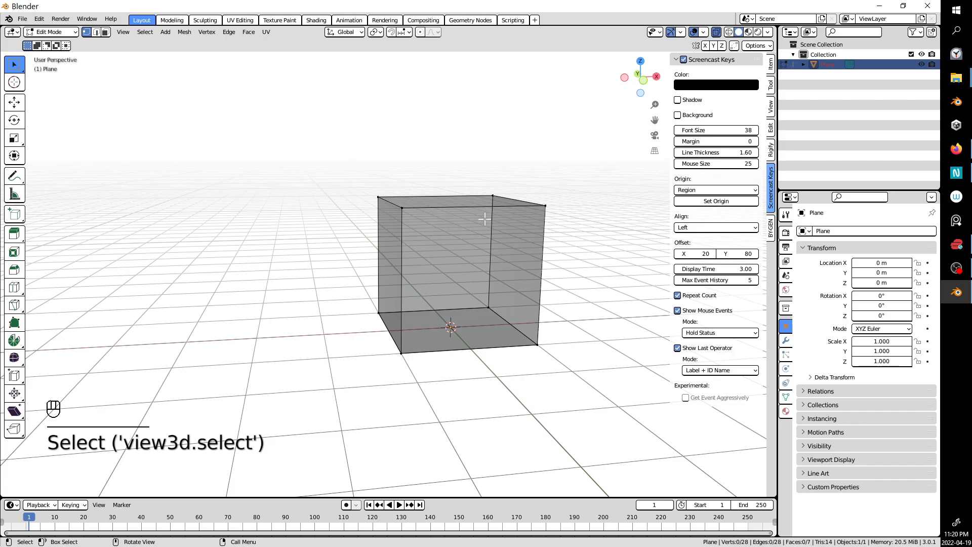
Select all vertices of the box through the mesh and merge them by distance.
key(a)
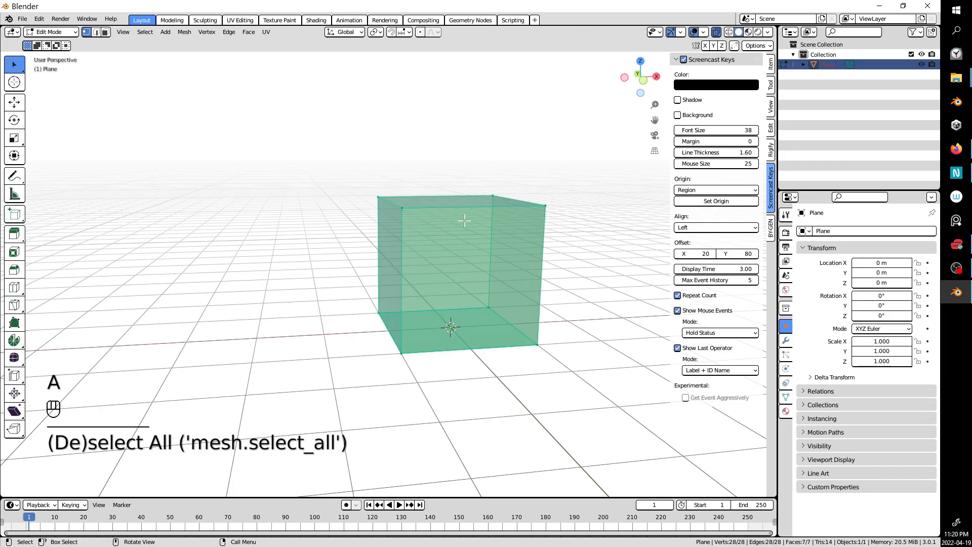
click(297, 220)
middle_drag(333, 217, 357, 218)
drag(230, 113, 602, 433)
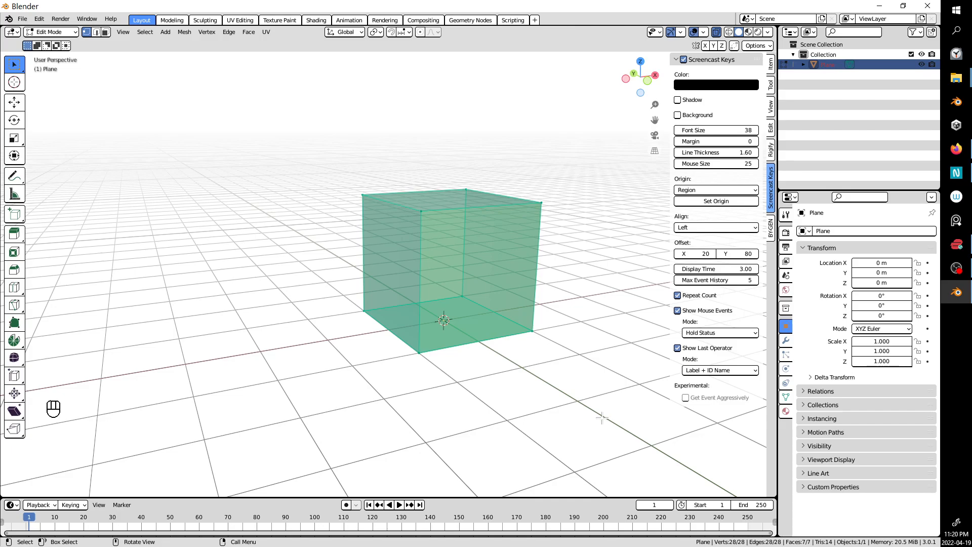
middle_drag(432, 208, 334, 208)
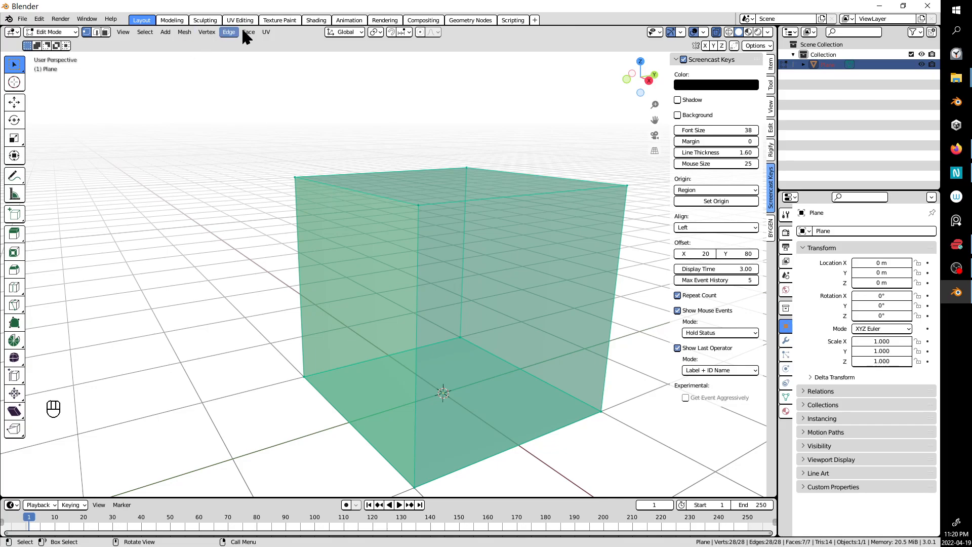
click(206, 32)
scroll(442, 254, down, 4)
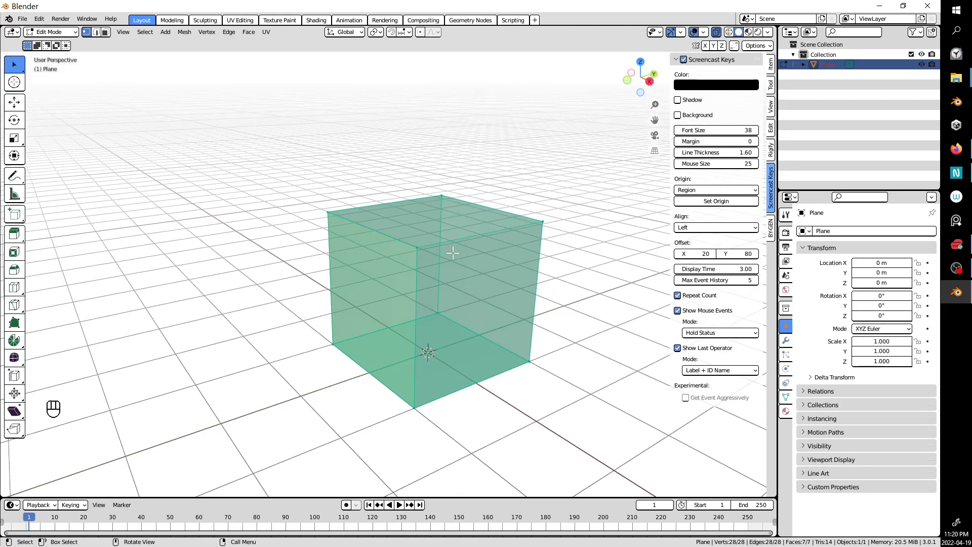
key(m)
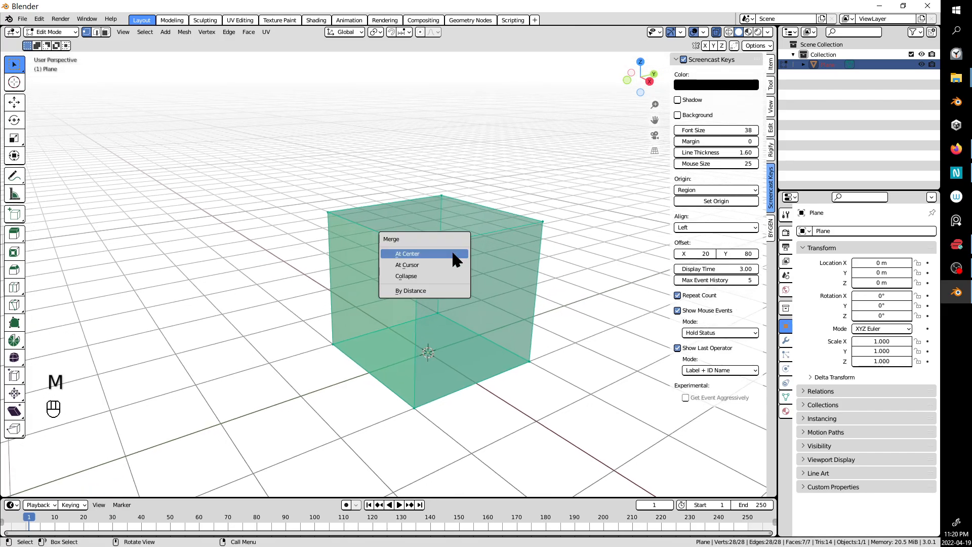
click(431, 292)
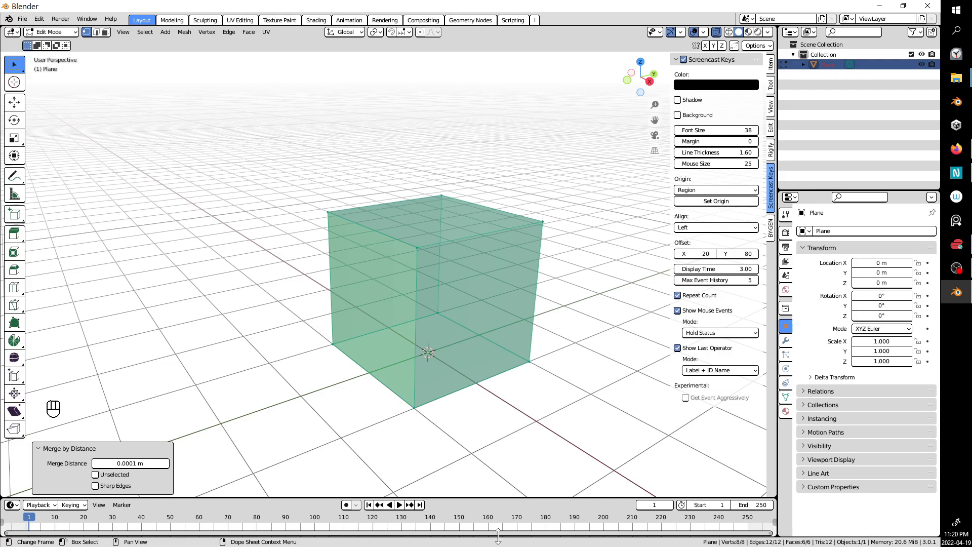
Inspect the merged box from another side and turn off X-ray display.
middle_drag(446, 390, 461, 387)
middle_drag(470, 380, 482, 386)
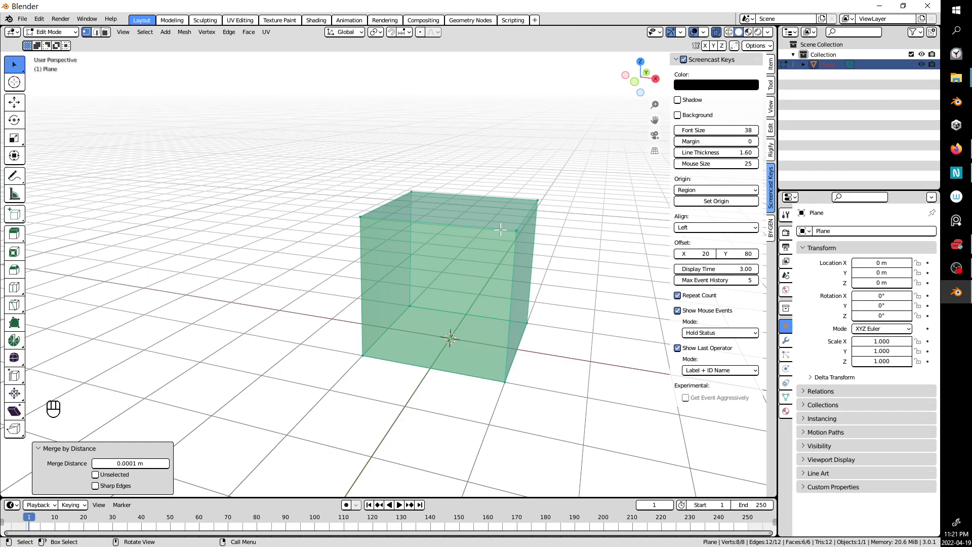
key(alt+z)
middle_drag(506, 228, 571, 223)
Try moving two merged top corner vertices away from the box one at a time, undoing each move.
click(517, 238)
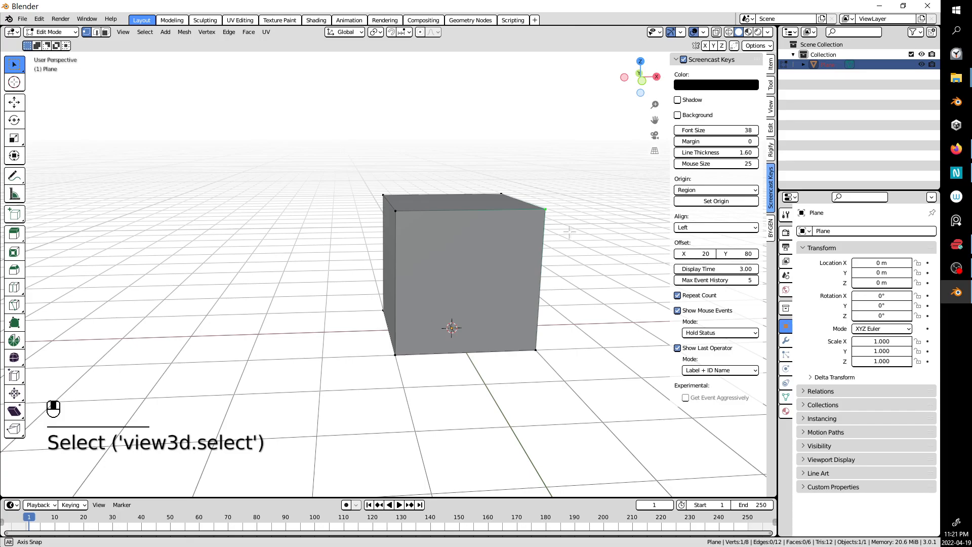
key(g)
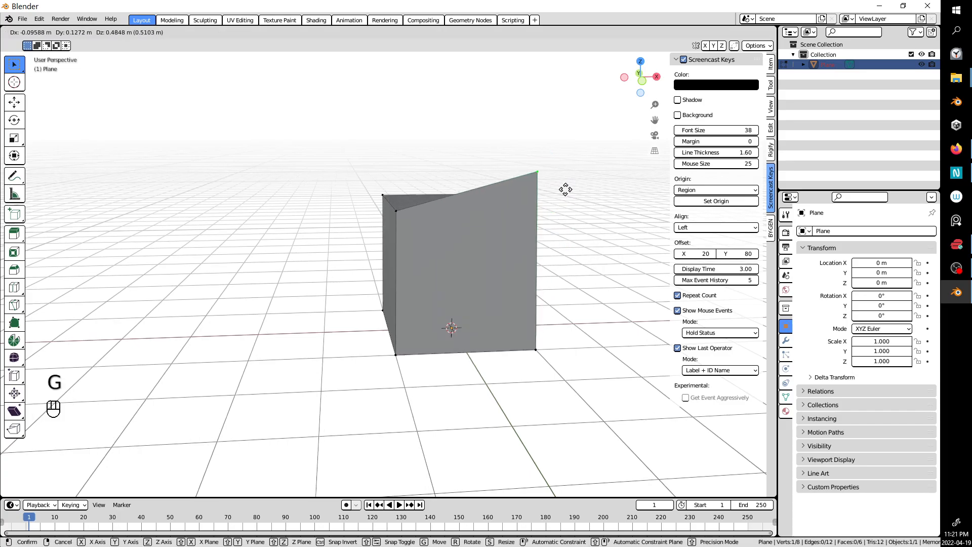
click(594, 257)
key(ctrl+z)
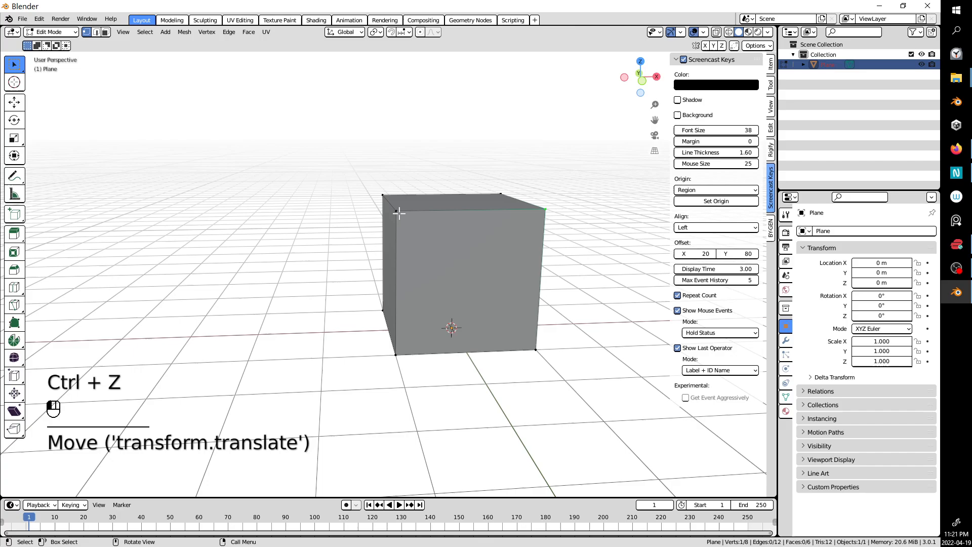
click(402, 213)
key(g)
click(329, 197)
middle_drag(329, 198, 440, 202)
key(ctrl+z)
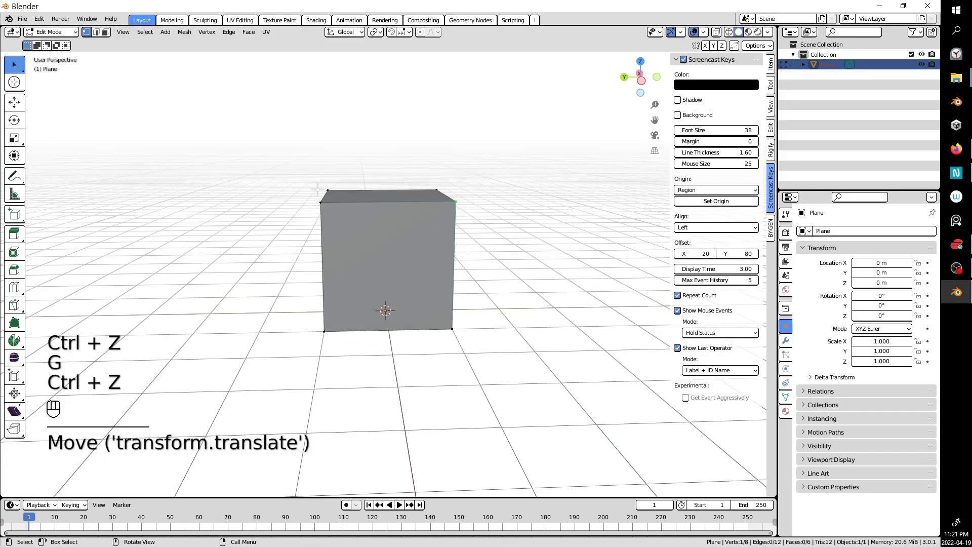
Try moving the two vertices of one top edge away from the box together, and undo the move.
drag(314, 183, 343, 236)
key(g)
click(233, 184)
middle_drag(233, 184, 403, 219)
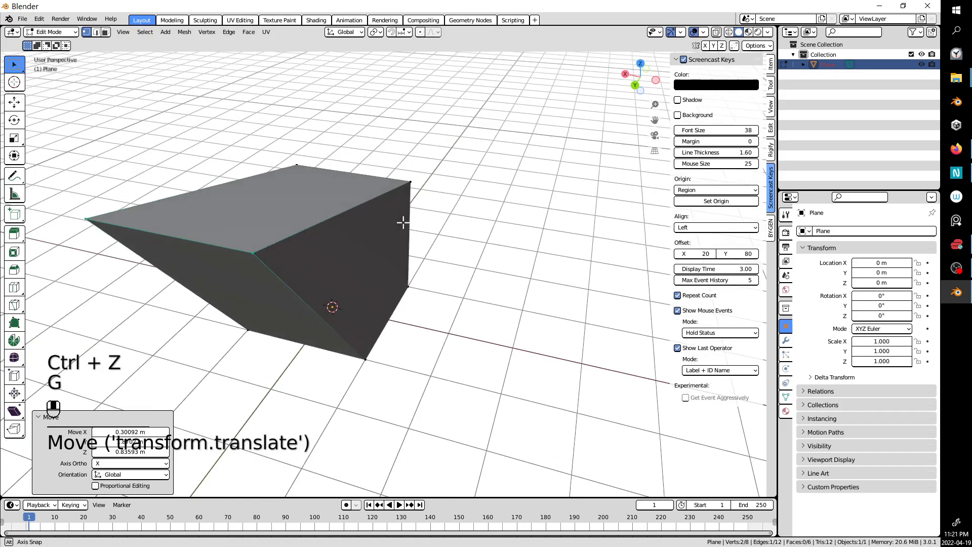
key(ctrl+z)
Try moving two bottom corner vertices away from the box one at a time, undoing each move.
click(365, 360)
key(g)
click(482, 349)
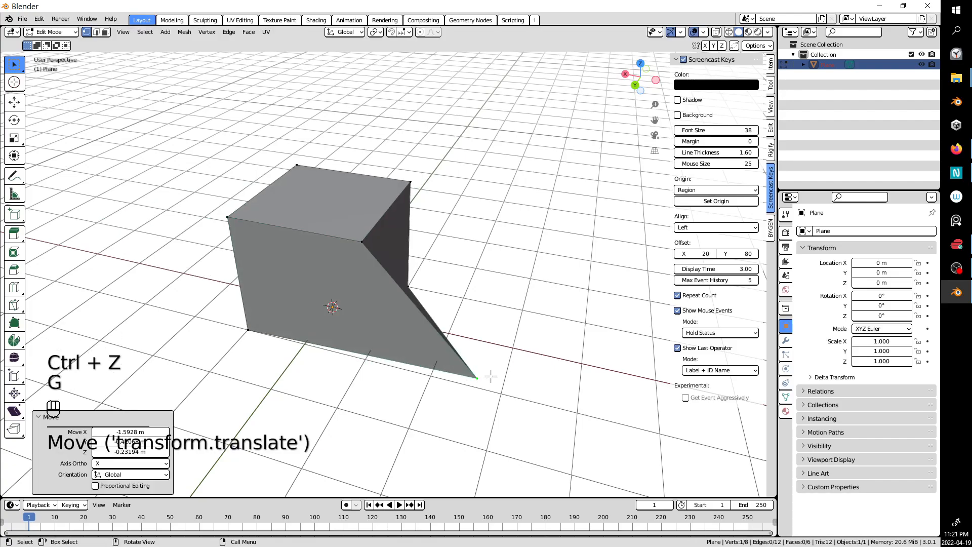
key(ctrl)
key(ctrl+z)
middle_drag(495, 346, 406, 304)
click(481, 370)
key(g)
click(494, 357)
key(ctrl+z)
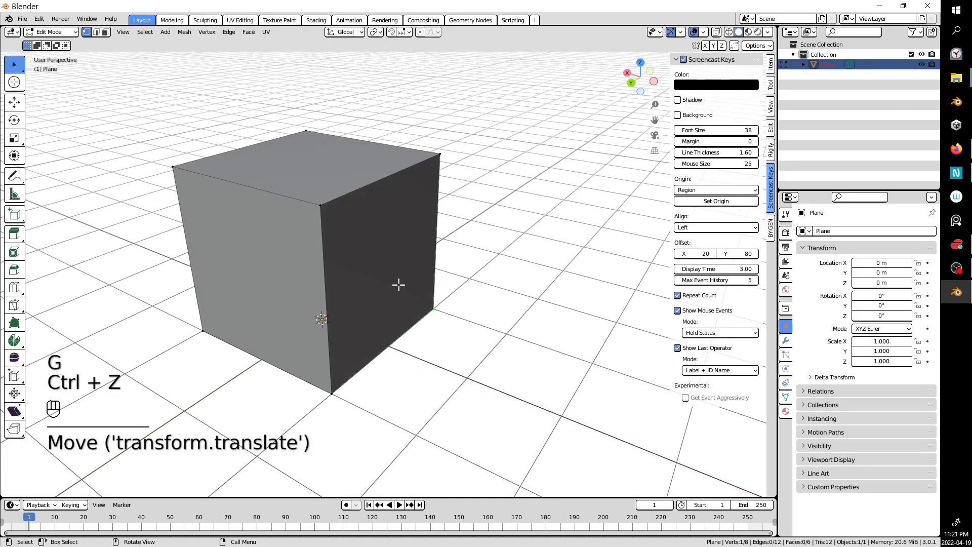
Try moving a front top corner vertex outward in vertex selection mode, and undo the move.
key(3)
middle_drag(380, 228, 407, 227)
key(1)
click(354, 225)
key(g)
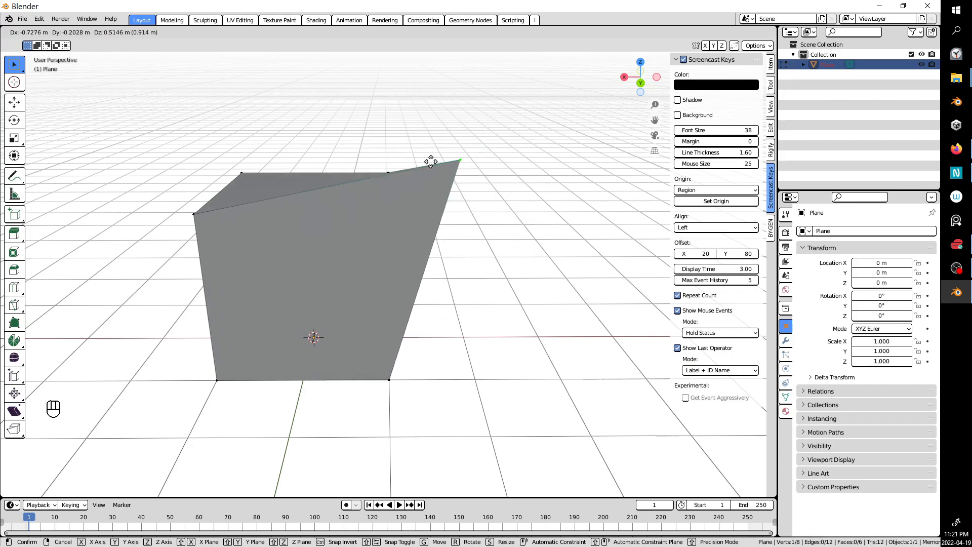
click(438, 197)
middle_drag(451, 187, 467, 218)
key(ctrl+z)
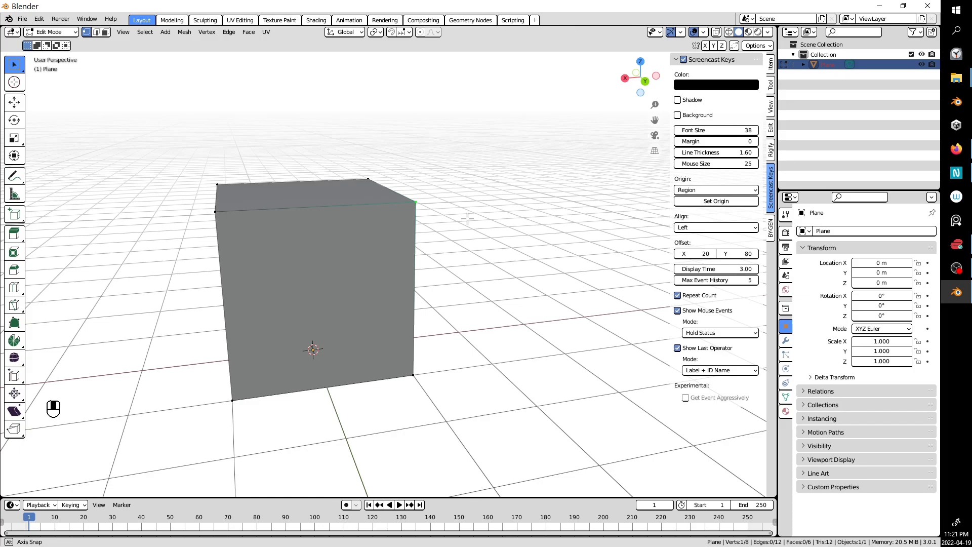
Try moving the box's top face upward in face selection mode, and undo the move.
middle_drag(467, 219, 469, 213)
key(3)
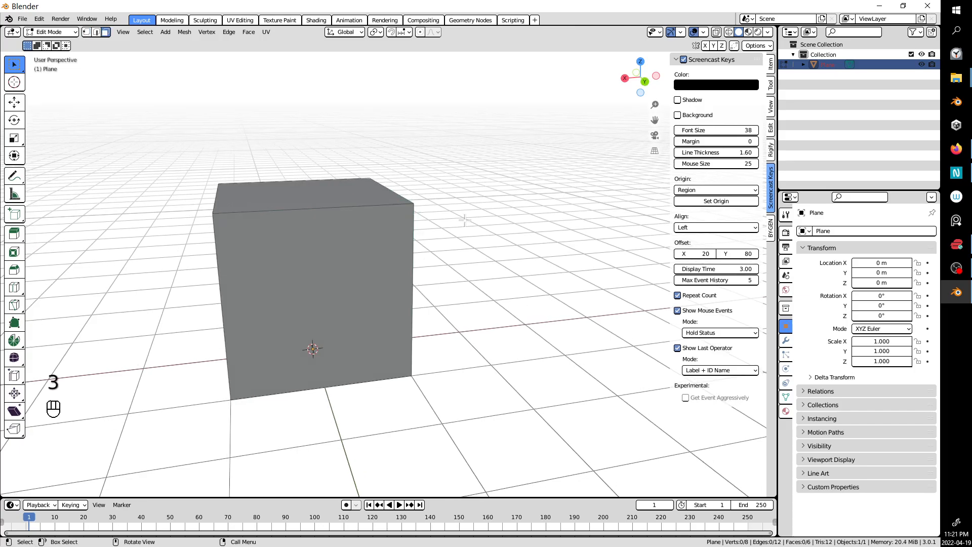
click(368, 197)
middle_drag(369, 197, 369, 209)
key(3)
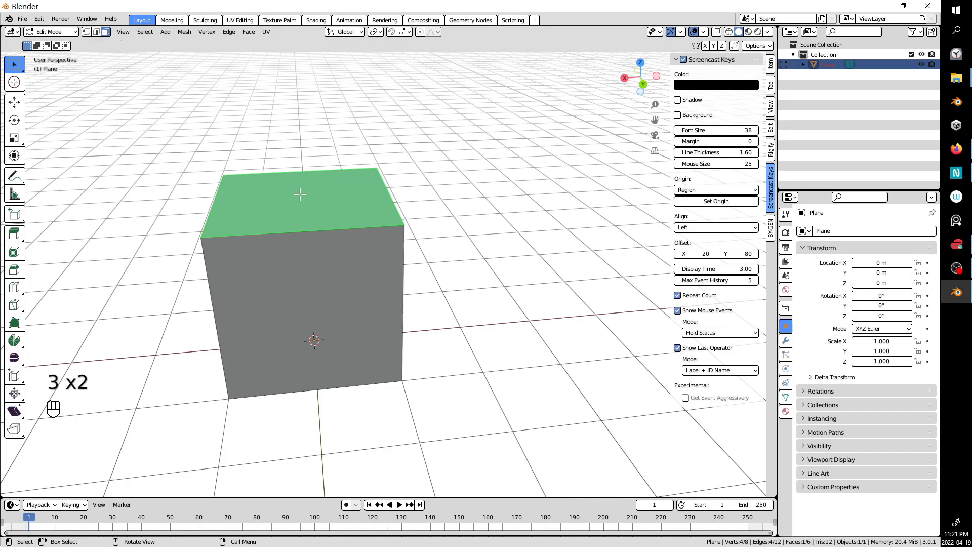
key(g)
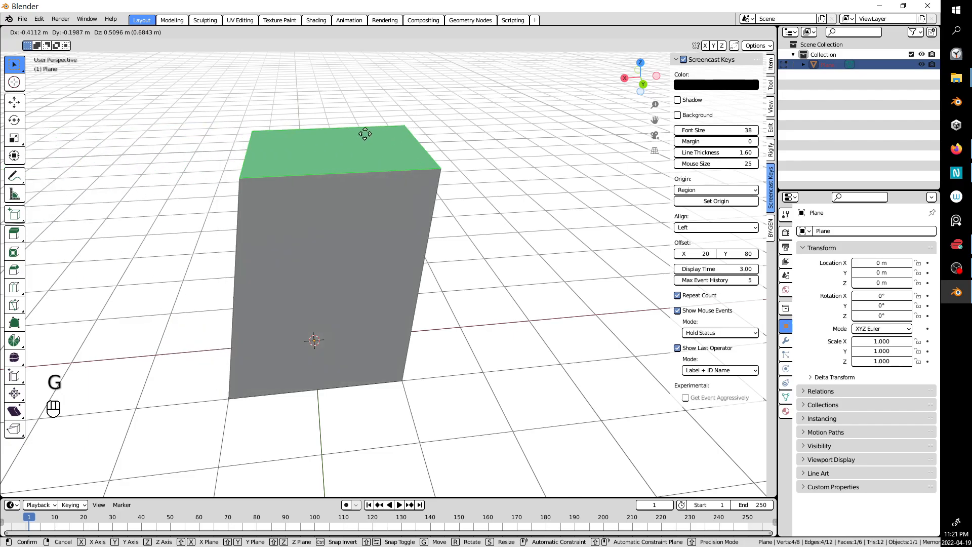
click(268, 130)
key(ctrl+z)
Try moving one vertical side face away from the box, and undo the move.
click(348, 330)
middle_drag(343, 324, 228, 304)
key(g)
click(105, 248)
key(ctrl+z)
middle_drag(104, 247, 373, 289)
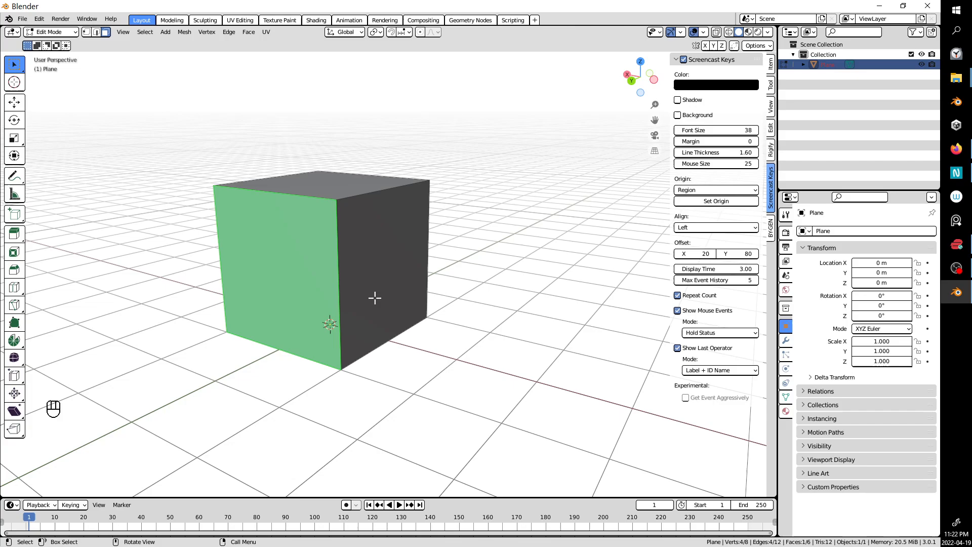
mouse_move(458, 229)
middle_down()
mouse_move(611, 215)
mouse_move(458, 231)
middle_up()
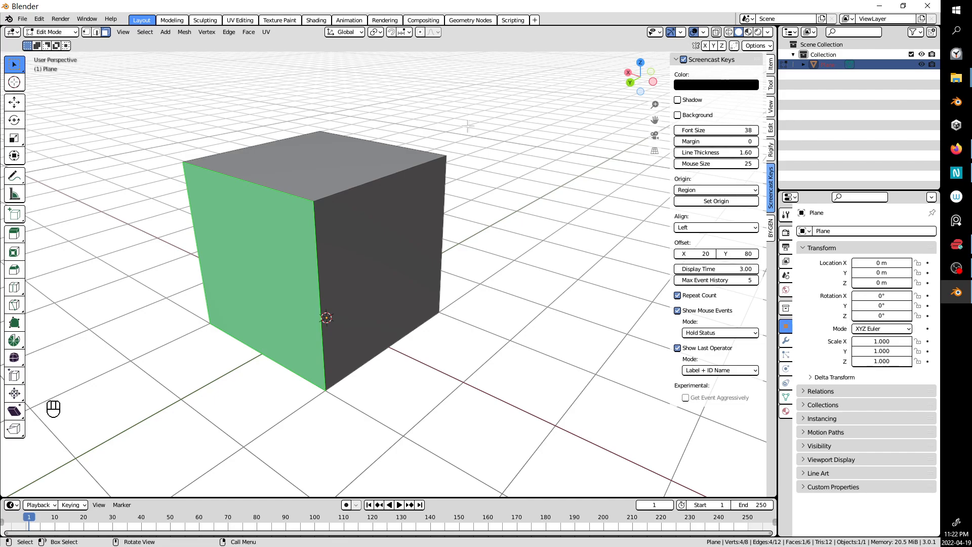
Show the face normals in the viewport overlays and lengthen their display lines so they stand out around the box.
click(704, 33)
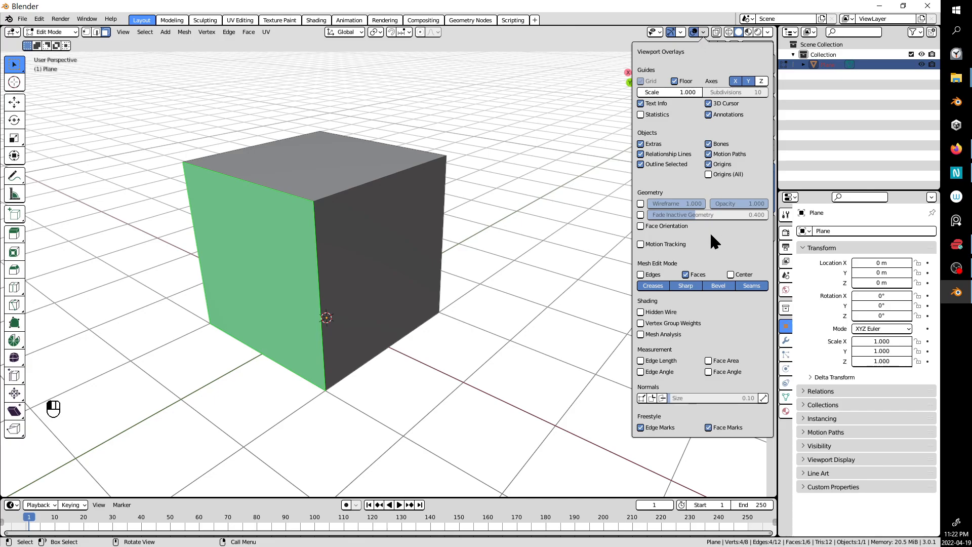
click(663, 399)
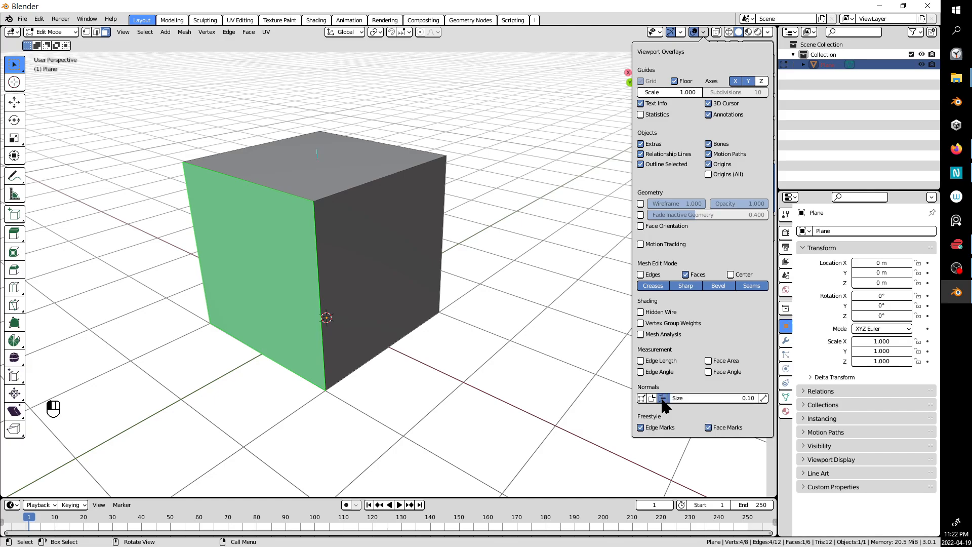
drag(684, 399, 719, 399)
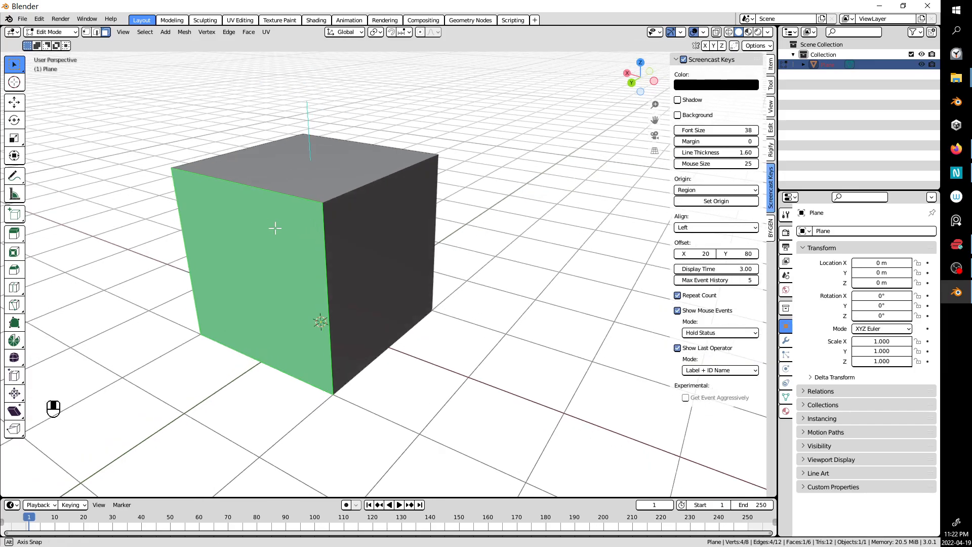
middle_drag(275, 167, 83, 215)
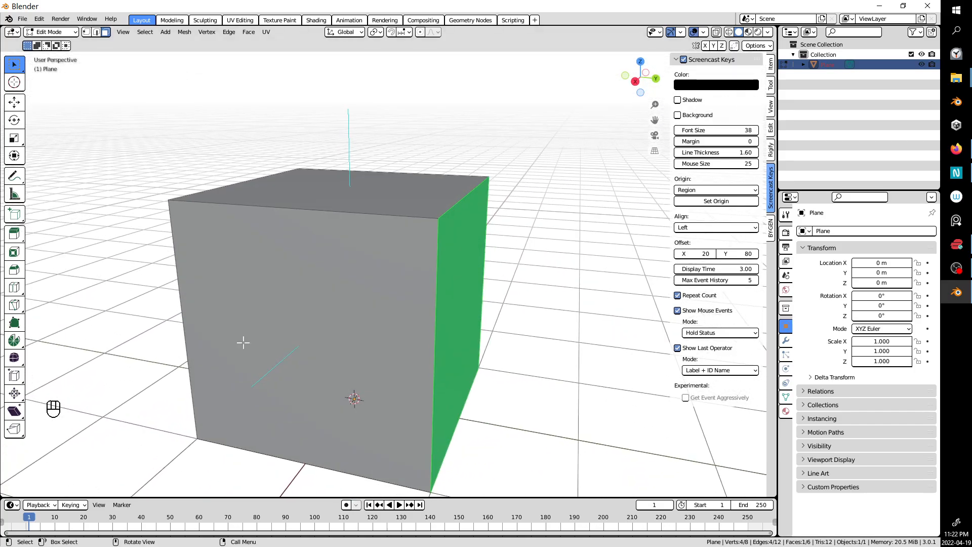
scroll(243, 343, down, 3)
middle_drag(243, 343, 477, 311)
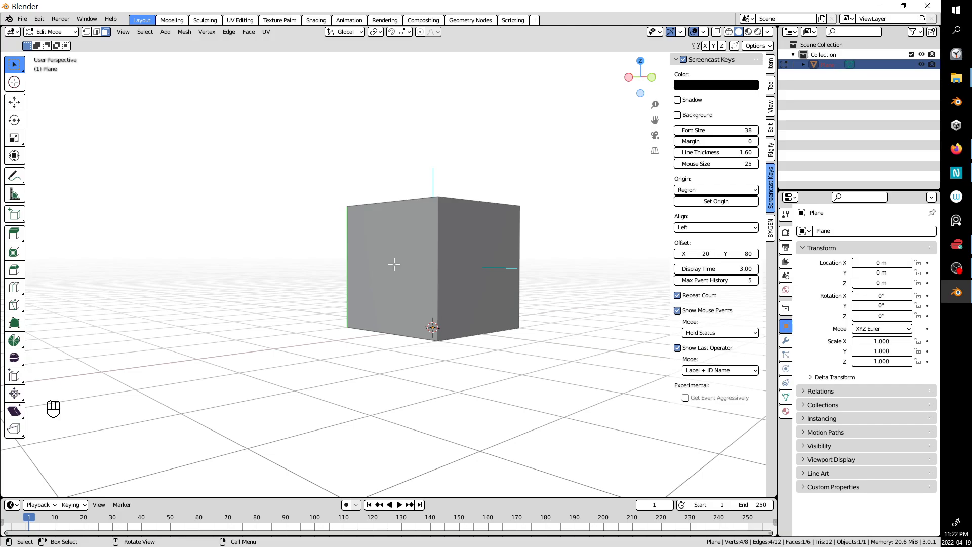
middle_drag(394, 264, 442, 412)
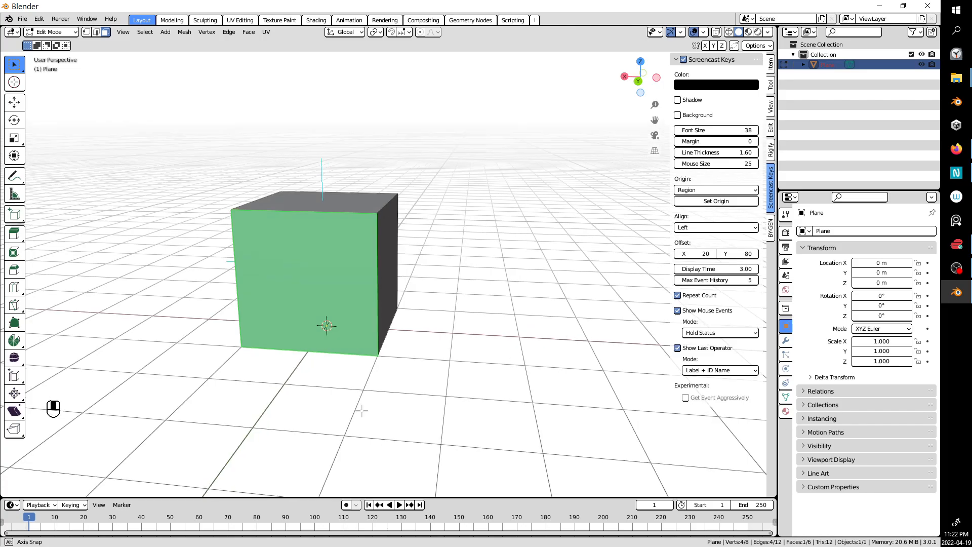
mouse_move(359, 415)
middle_down()
mouse_move(325, 423)
mouse_move(343, 405)
middle_up()
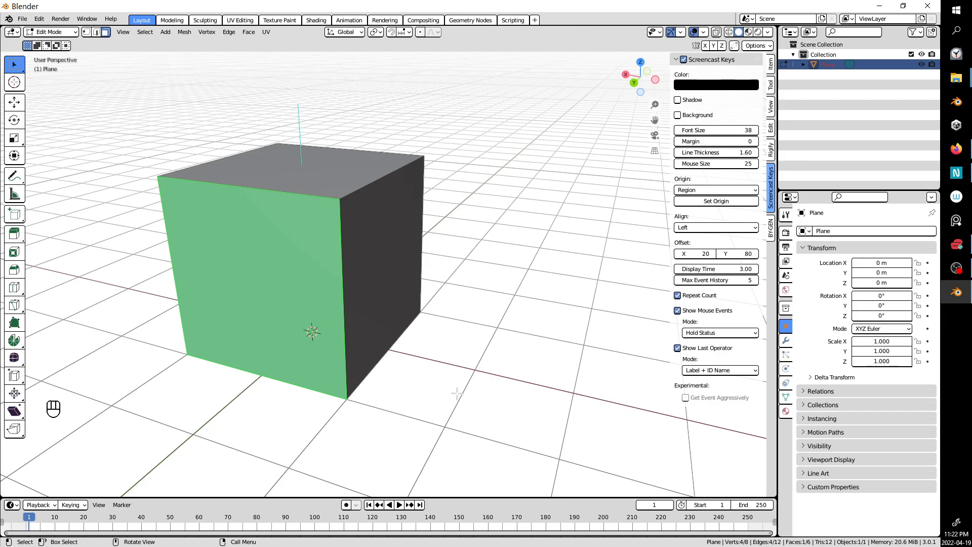
Turn on X-ray to examine the normal directions of all the box's faces.
key(alt+z)
middle_drag(395, 368, 321, 373)
middle_drag(388, 302, 258, 294)
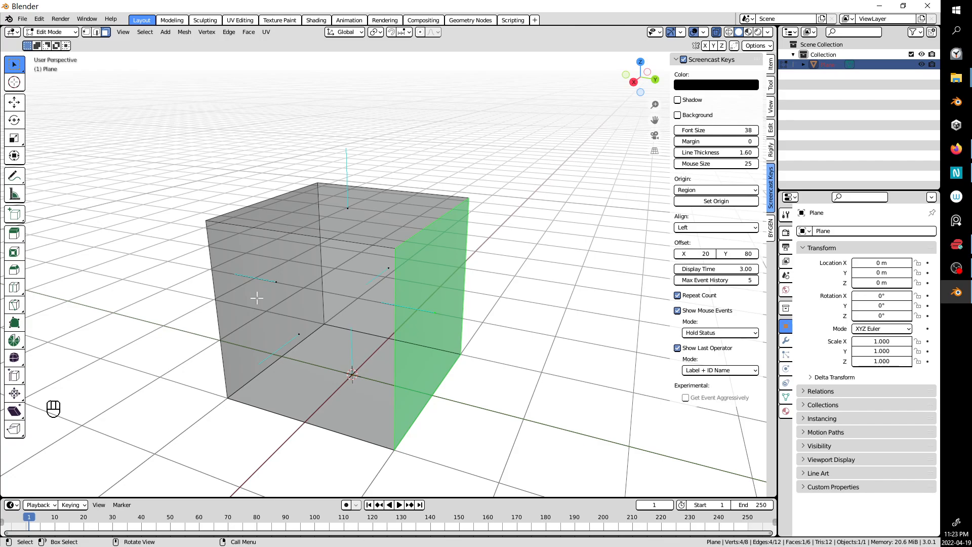
View the box in rendered shading with X-ray turned off.
click(758, 32)
key(alt+z)
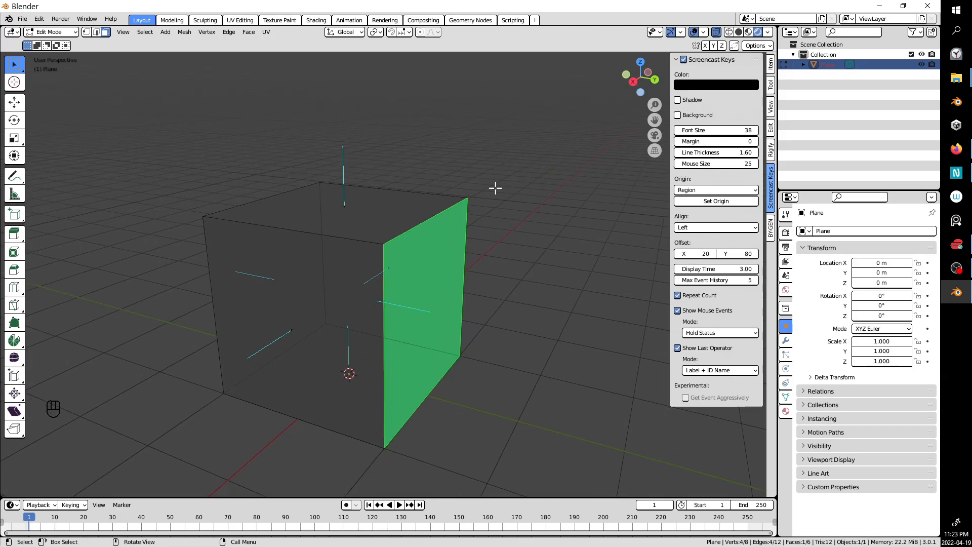
middle_drag(503, 186, 494, 188)
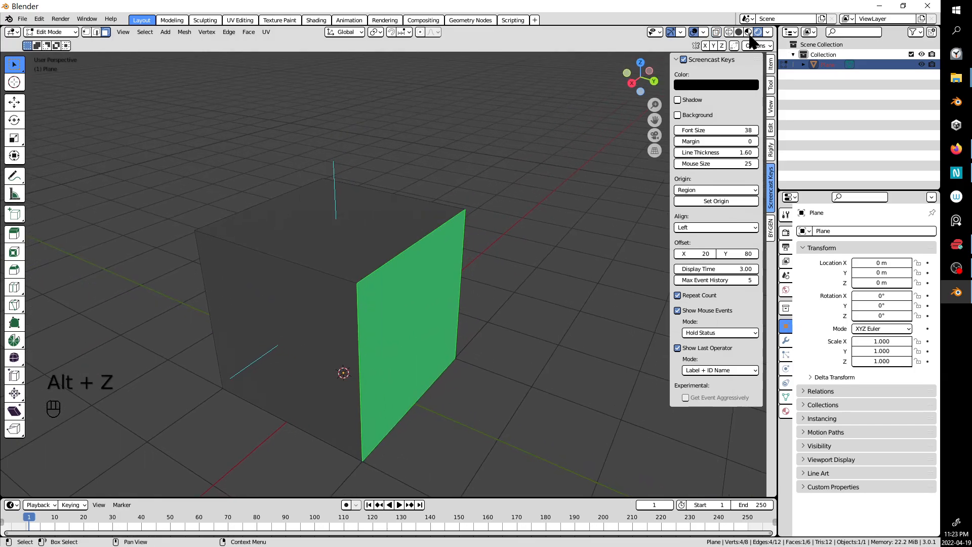
Deselect the side face and examine the box from several sides in material preview shading.
click(748, 32)
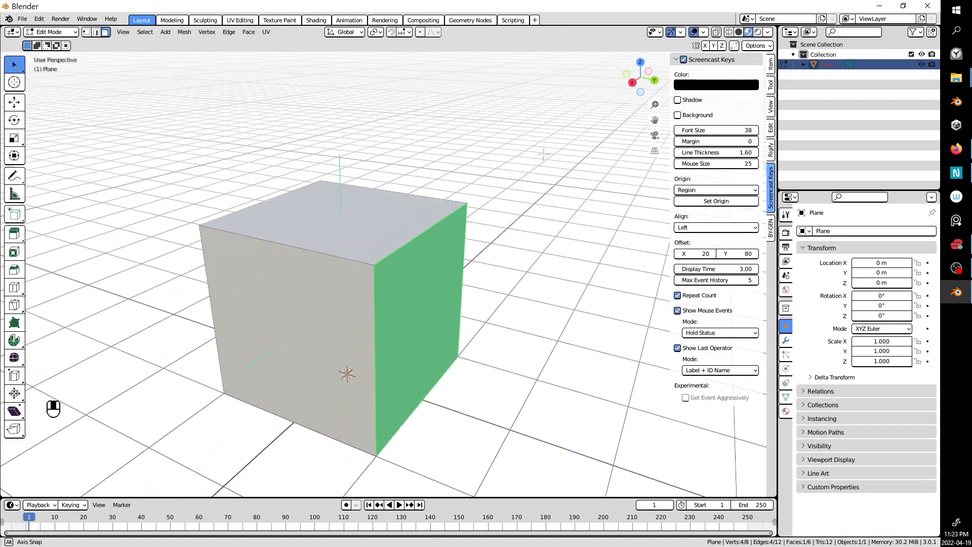
click(531, 153)
mouse_move(532, 153)
middle_down()
mouse_move(595, 167)
mouse_move(699, 126)
middle_up()
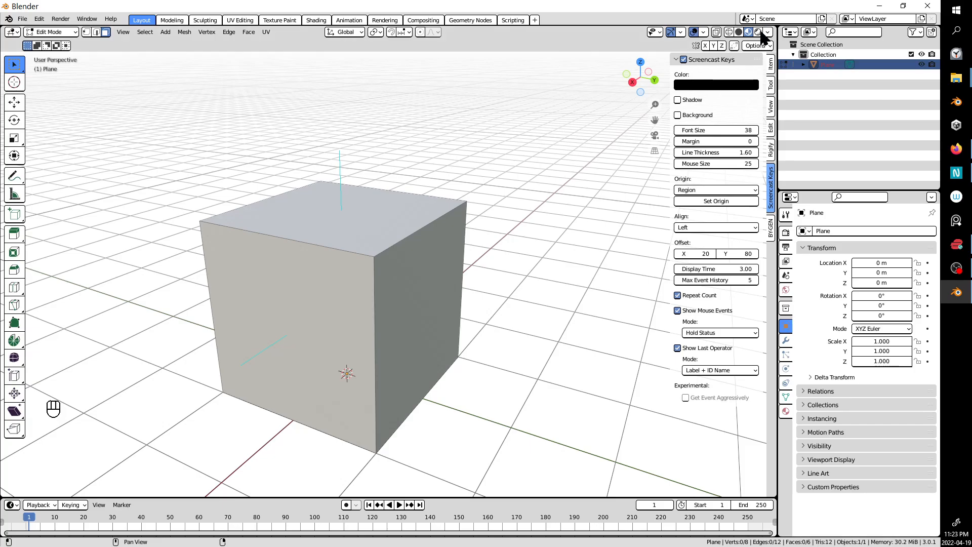
scroll(483, 172, down, 2)
middle_drag(483, 172, 599, 175)
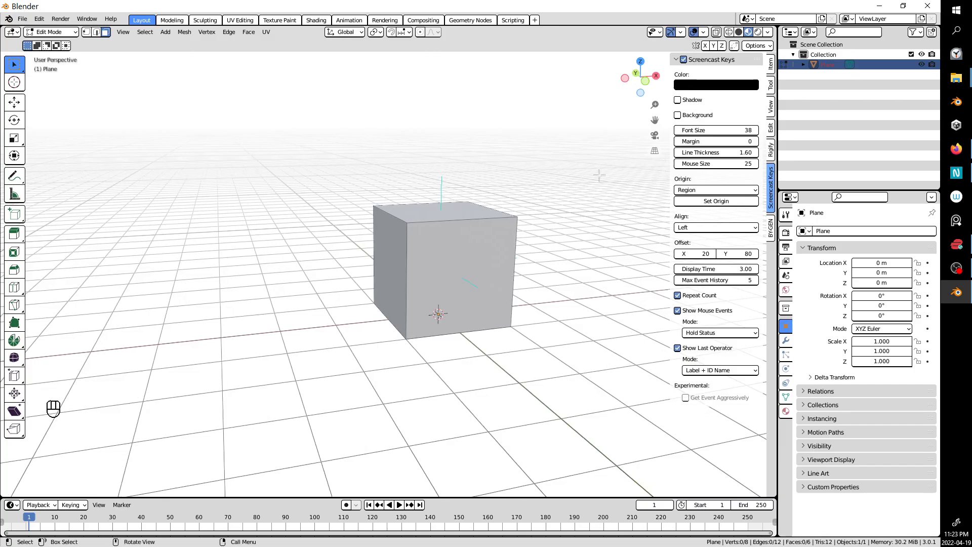
scroll(537, 178, up, 2)
middle_drag(537, 178, 471, 171)
scroll(361, 187, down, 2)
Return the viewport to solid shading and turn X-ray on to show the normals inside the box.
click(739, 32)
middle_drag(559, 160, 526, 145)
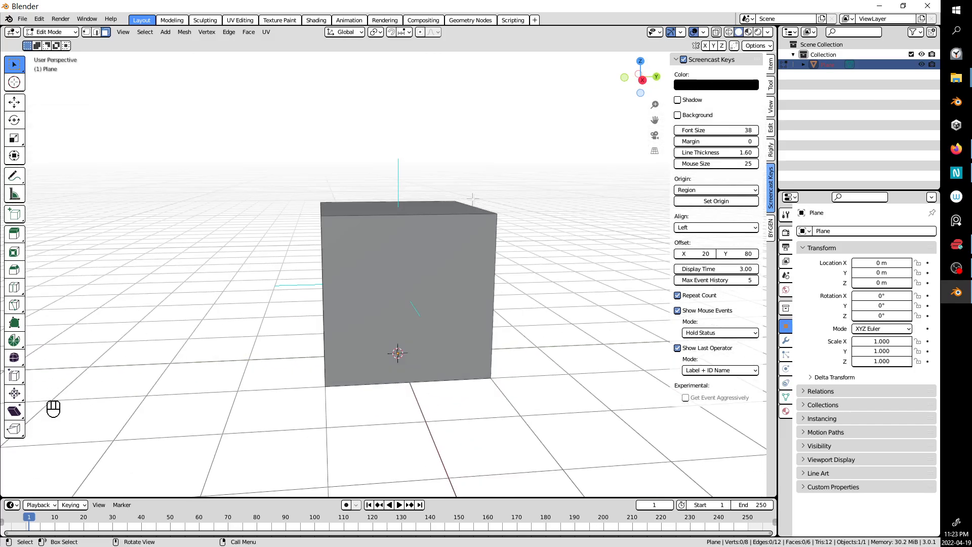
key(alt+z)
mouse_move(466, 192)
middle_down()
mouse_move(443, 220)
mouse_move(576, 207)
mouse_move(556, 218)
mouse_move(585, 221)
middle_up()
scroll(556, 218, up, 2)
scroll(586, 221, down, 3)
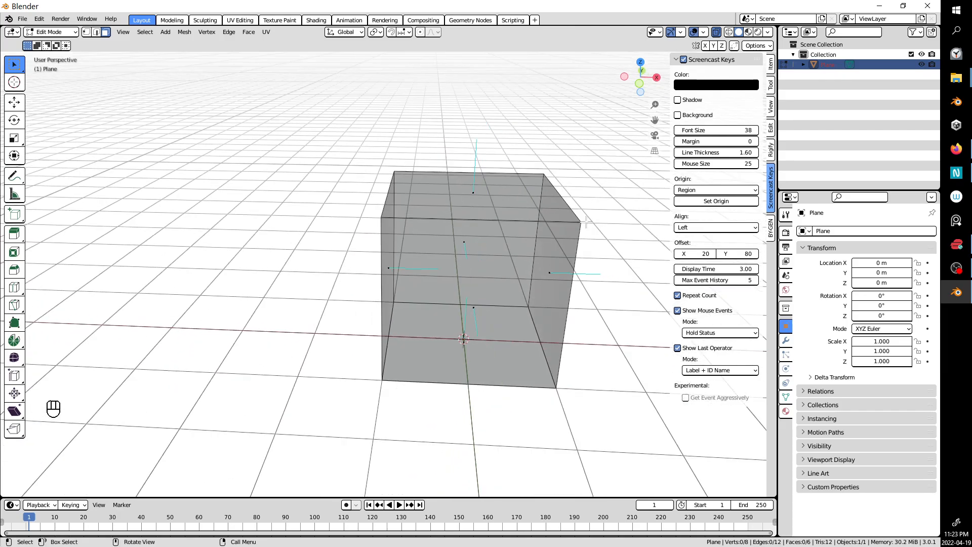
mouse_move(508, 218)
middle_down()
mouse_move(428, 226)
mouse_move(495, 220)
middle_up()
Duplicate the box's top face and place the copy beside the box, about 3 m along negative X.
click(473, 219)
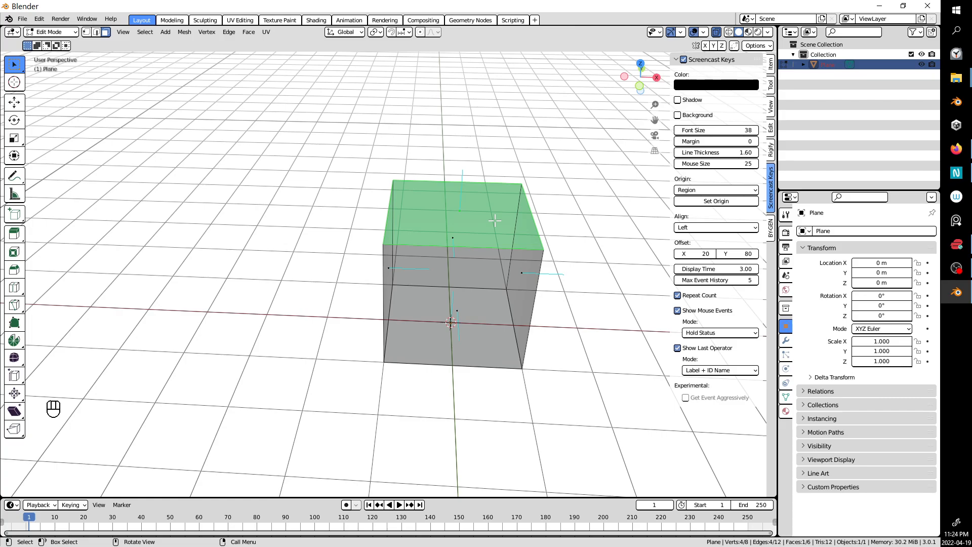
click(475, 214)
key(shift+d)
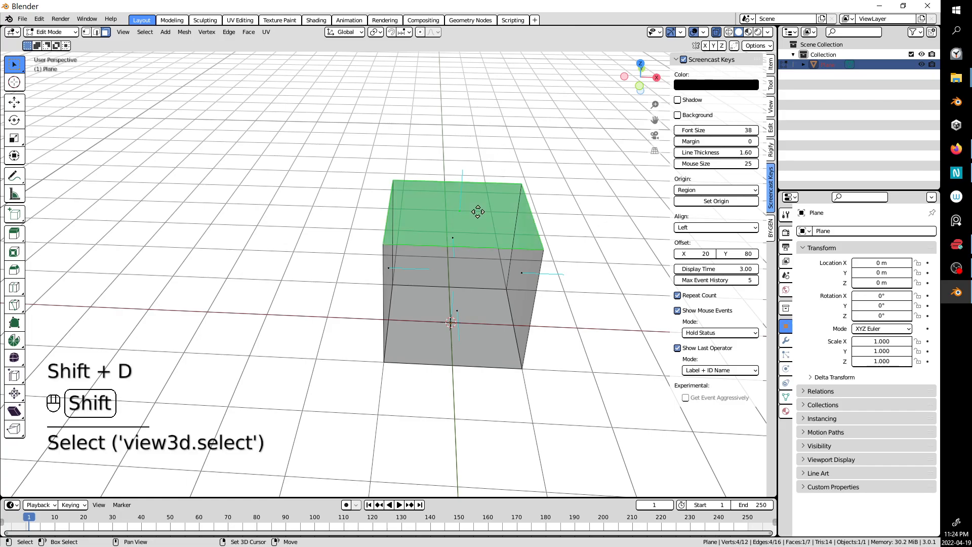
click(265, 199)
middle_drag(272, 196, 298, 177)
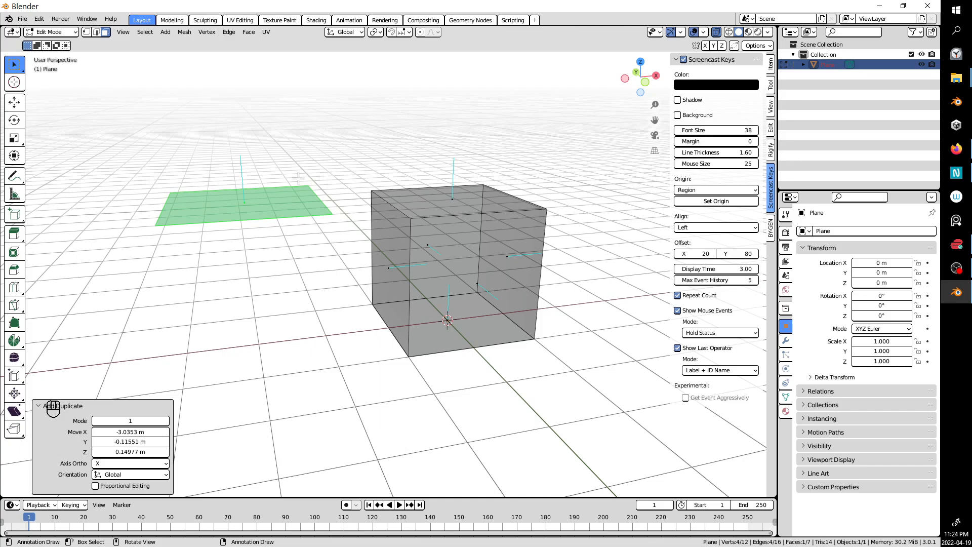
Rotate the duplicated face 180° about the global Y axis to flip its normal.
text(r)
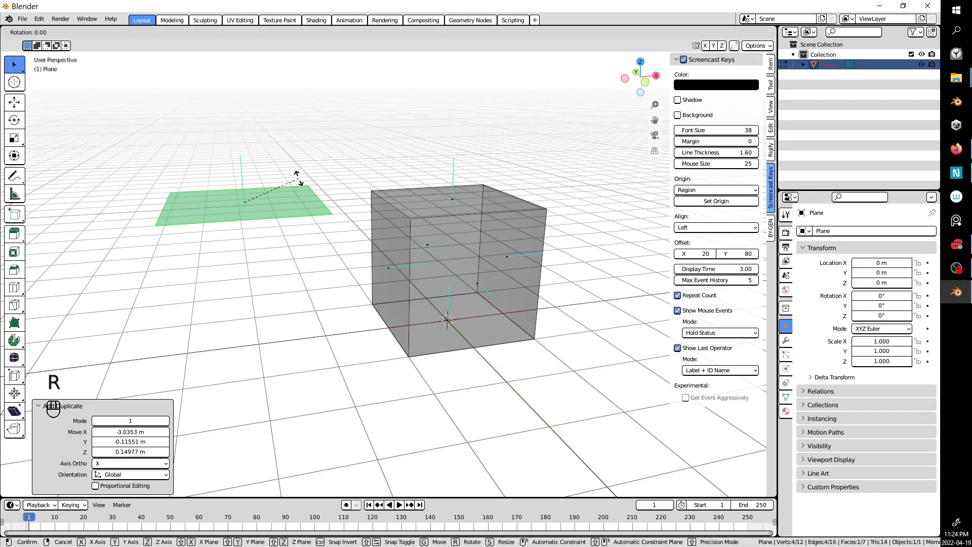
text(y180)
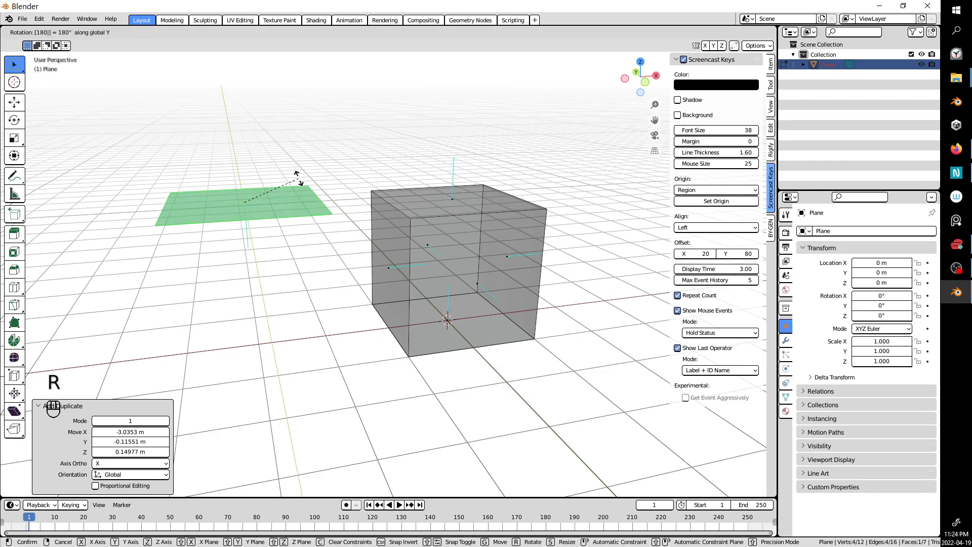
key(Return)
Try rotating the duplicated face 180° about the global X axis, and undo that rotation.
mouse_move(240, 158)
middle_down()
mouse_move(269, 140)
mouse_move(312, 170)
mouse_move(315, 159)
mouse_move(228, 169)
middle_up()
text(rx180)
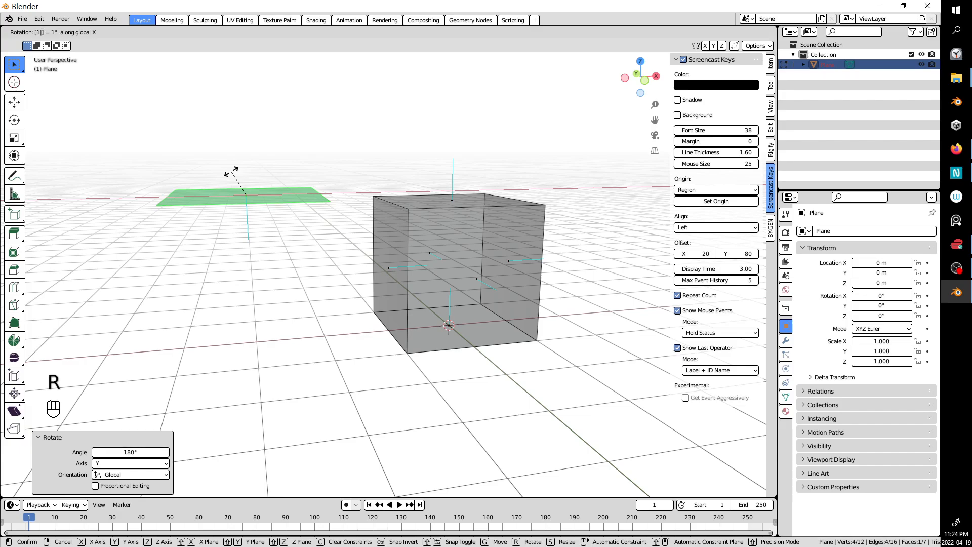
key(Return)
key(ctrl+z)
Rotate the duplicated face 90° about the global X axis so it stands upright.
text(r)
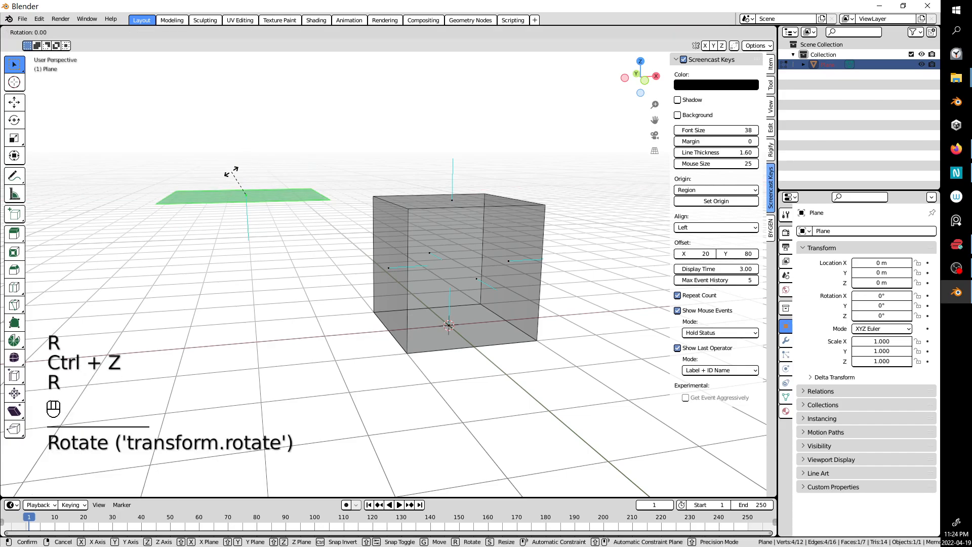
text(x90)
key(Return)
Select the upright duplicated face beside the box and delete it.
middle_drag(234, 170, 357, 196)
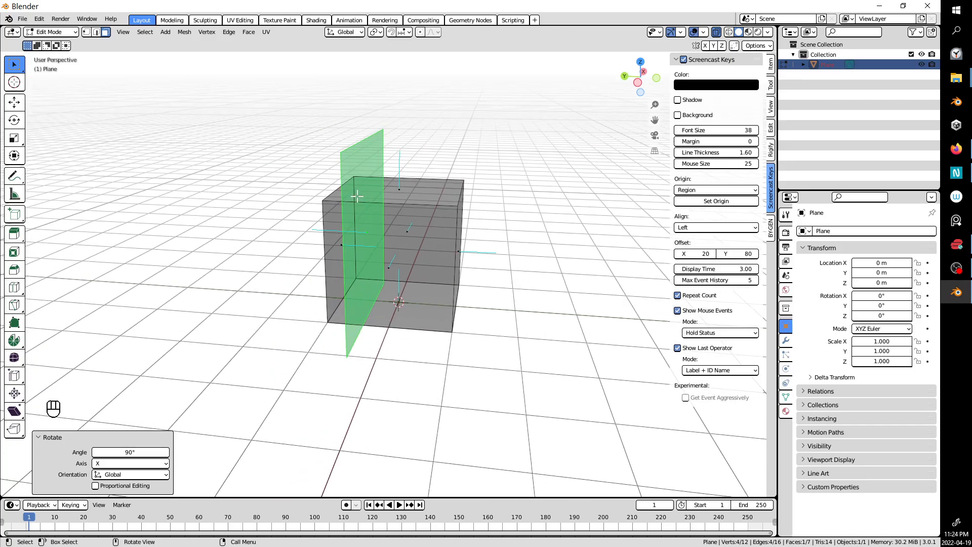
middle_drag(394, 226, 357, 226)
click(304, 208)
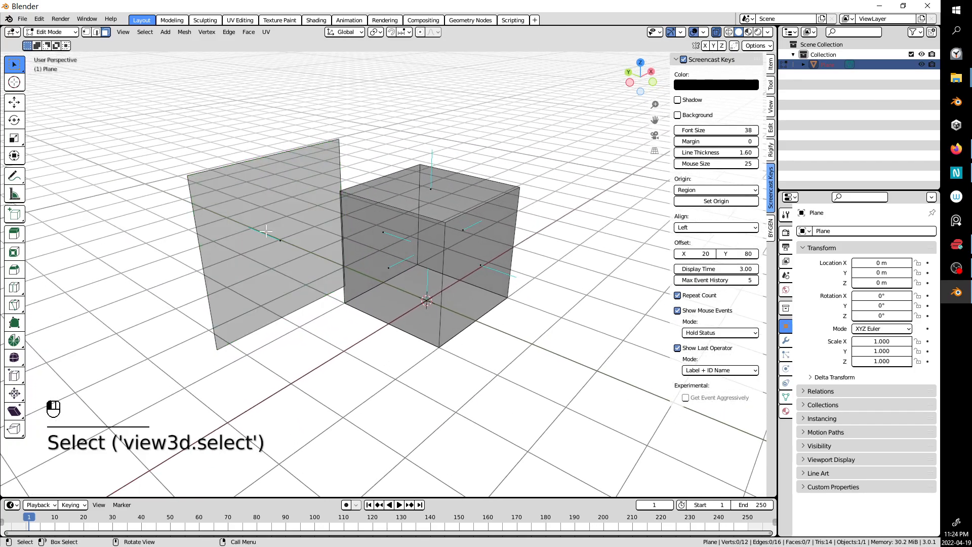
click(286, 223)
middle_drag(286, 223, 215, 126)
key(Delete)
click(303, 223)
Box-select all faces of the box, and clear the selection.
scroll(380, 249, down, 3)
drag(185, 116, 559, 457)
scroll(525, 397, up, 2)
middle_drag(524, 396, 461, 327)
drag(183, 163, 520, 435)
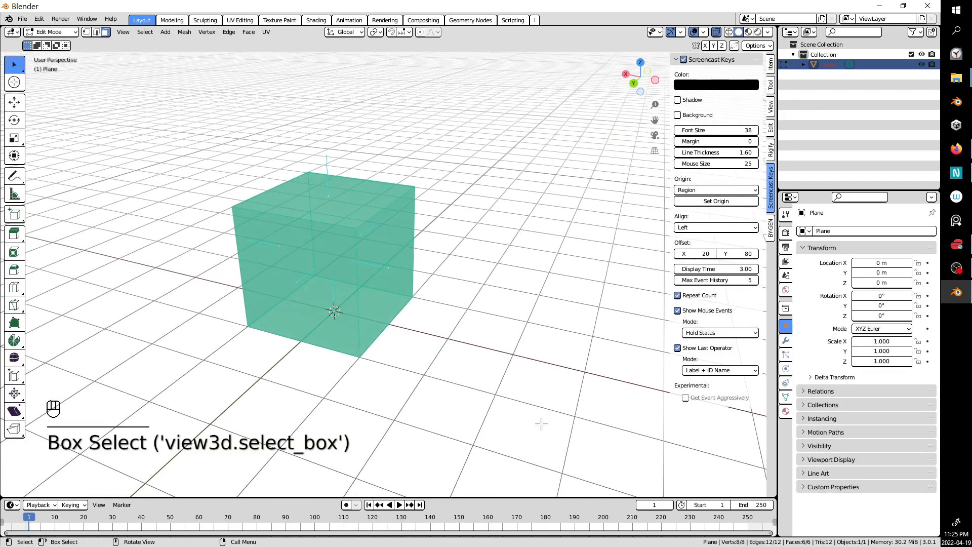
click(502, 359)
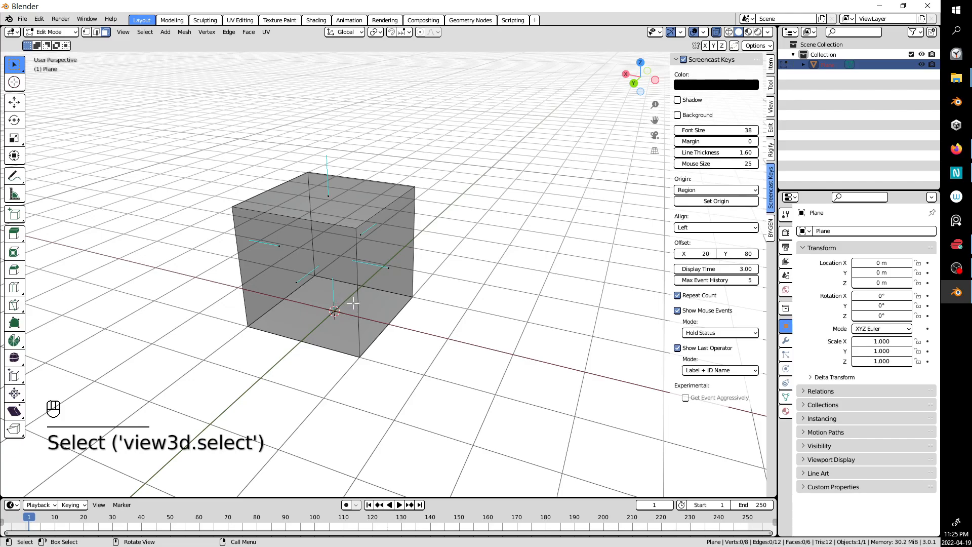
Select all faces of the box and recalculate their normals to point outside.
key(a)
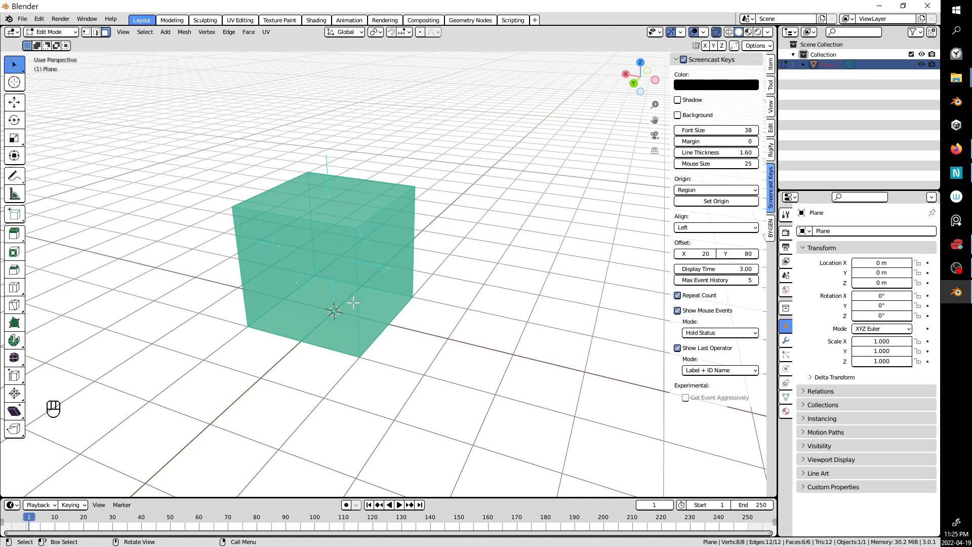
key(n)
key(n)
key(F3)
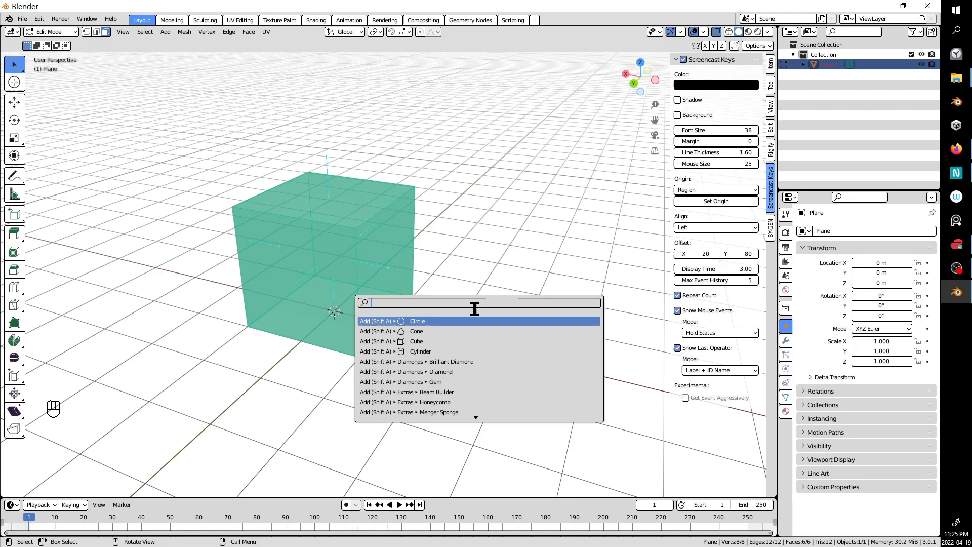
text(re)
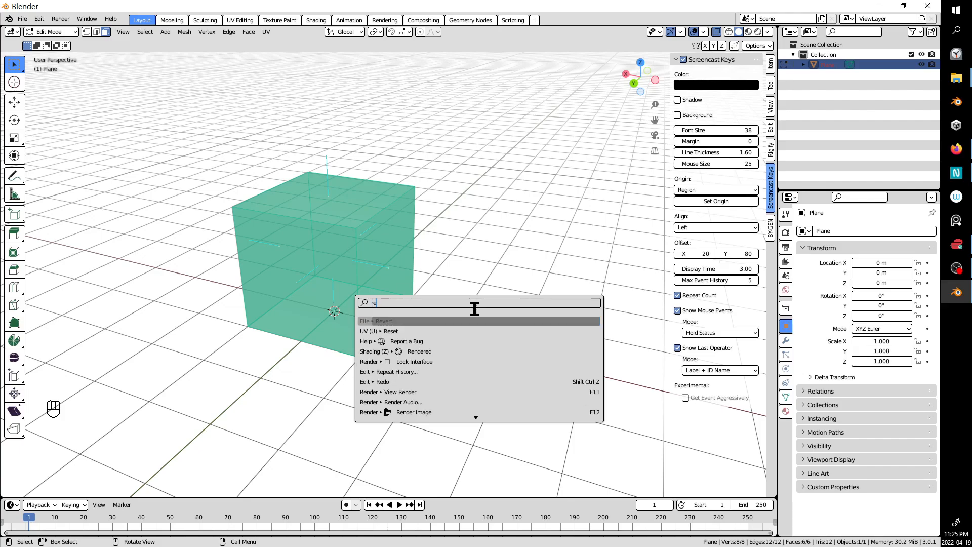
text(calculate)
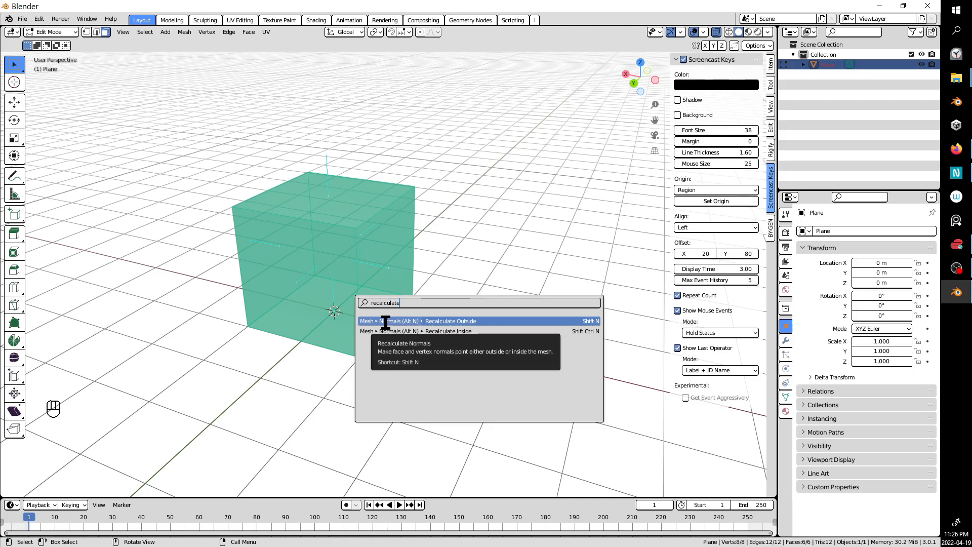
click(474, 321)
Turn off X-ray display and switch the box to Object Mode.
middle_drag(470, 321, 580, 287)
key(alt+z)
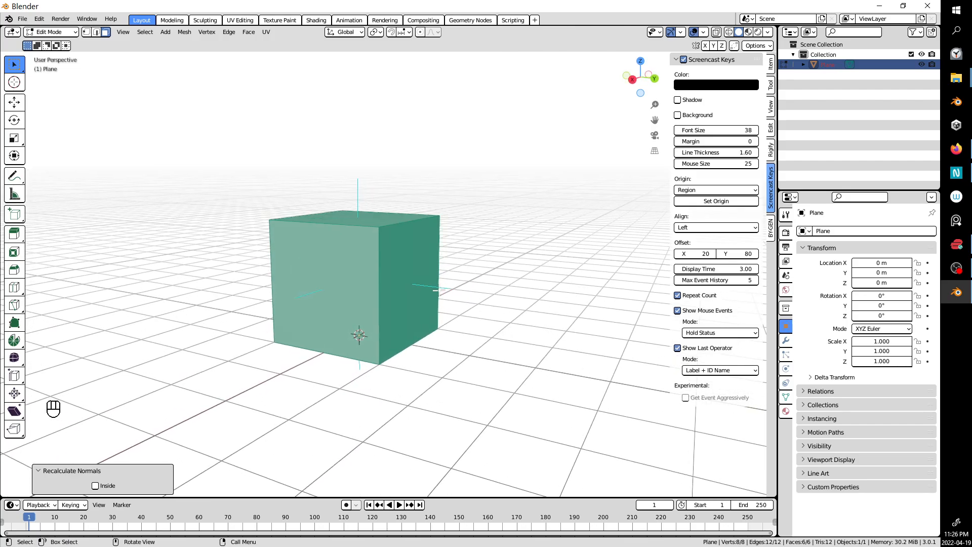
middle_drag(435, 290, 476, 293)
key(Tab)
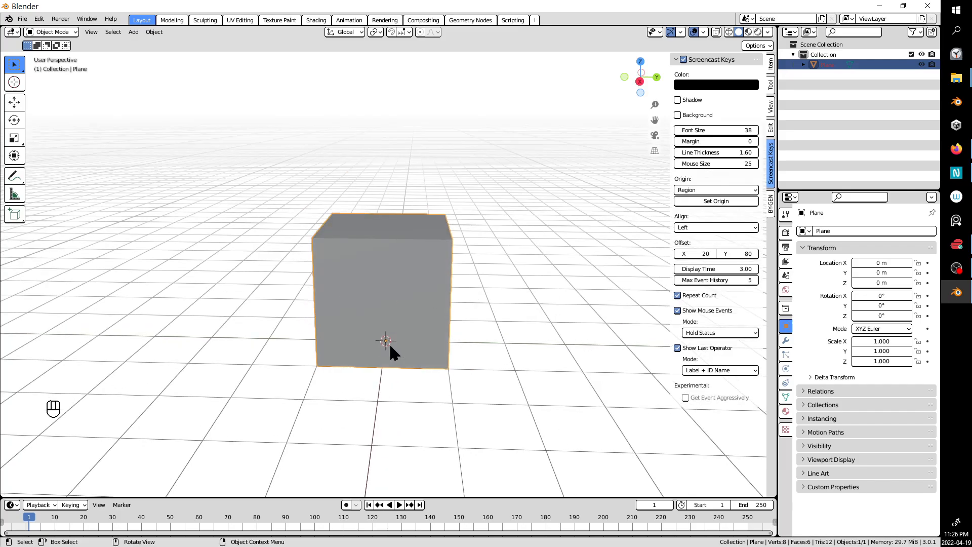
Set the box's origin to its geometry, using the median center.
middle_drag(408, 309, 342, 321)
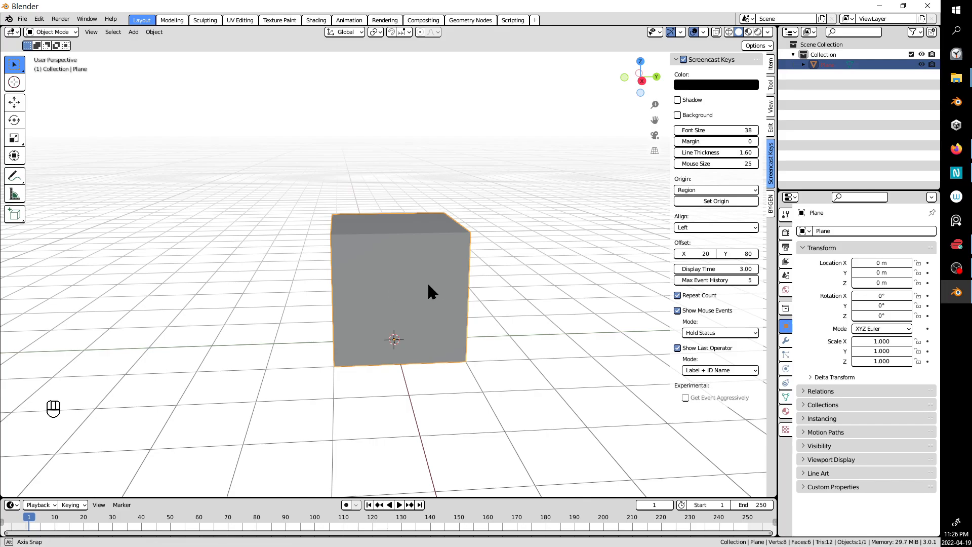
middle_drag(428, 284, 343, 283)
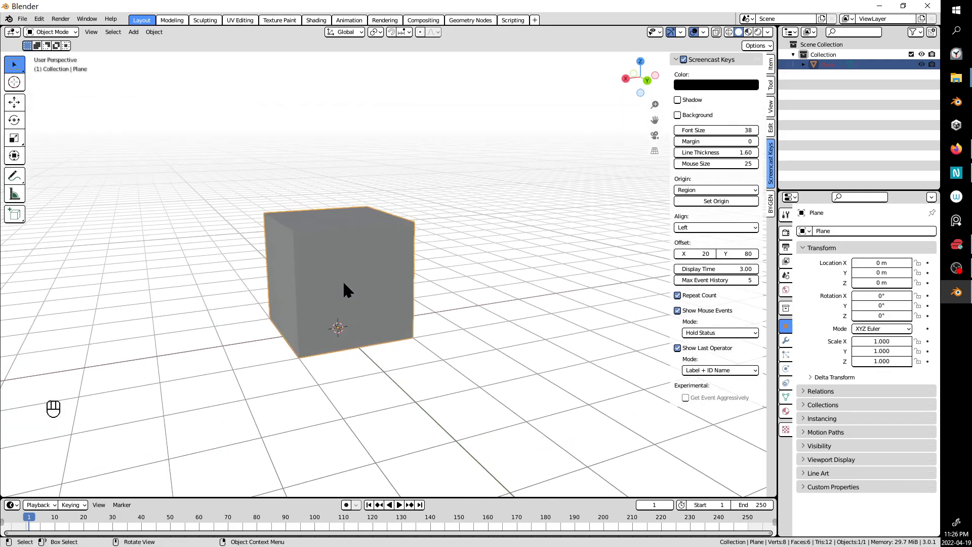
right_click(352, 278)
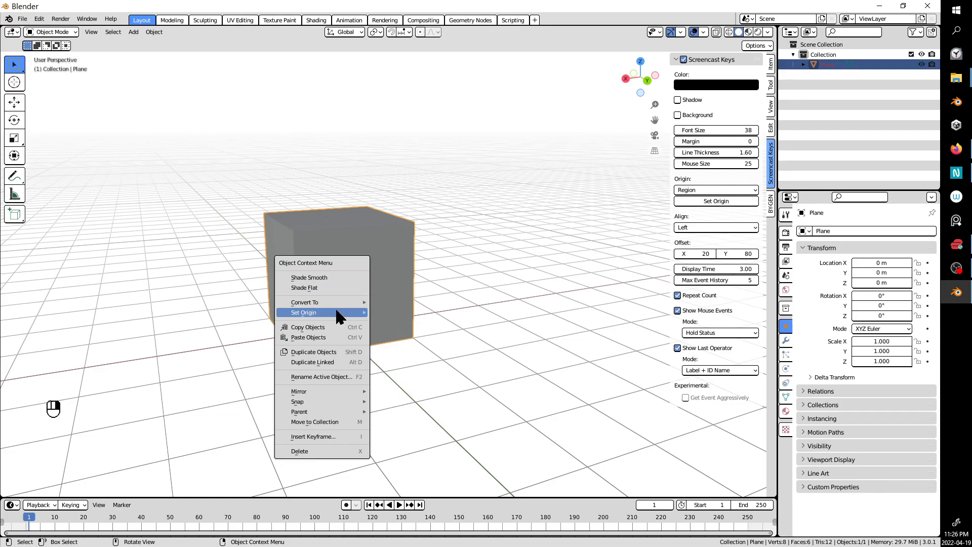
mouse_move(335, 313)
click(439, 323)
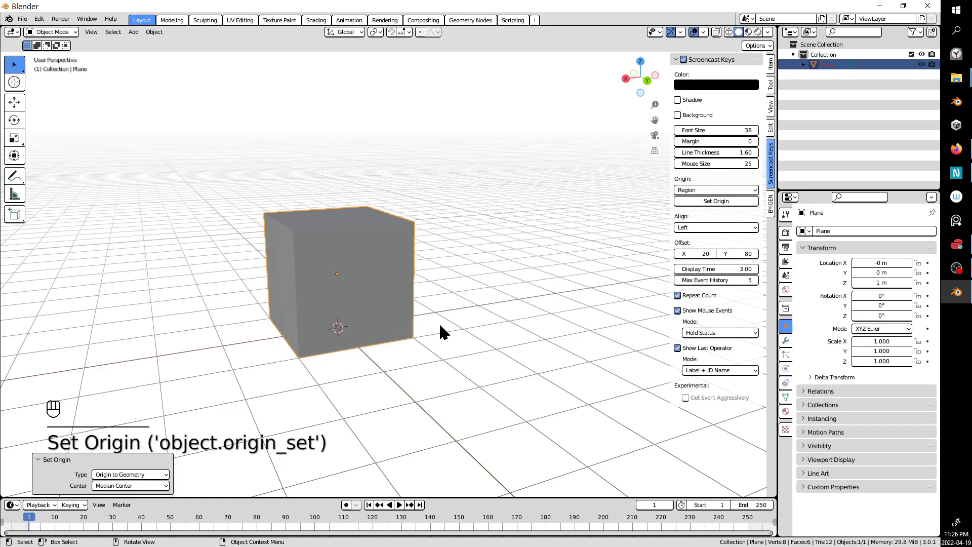
Place the 3D cursor away from the box, and snap it back to the world origin.
middle_drag(438, 321, 428, 260)
shift+right_click(460, 180)
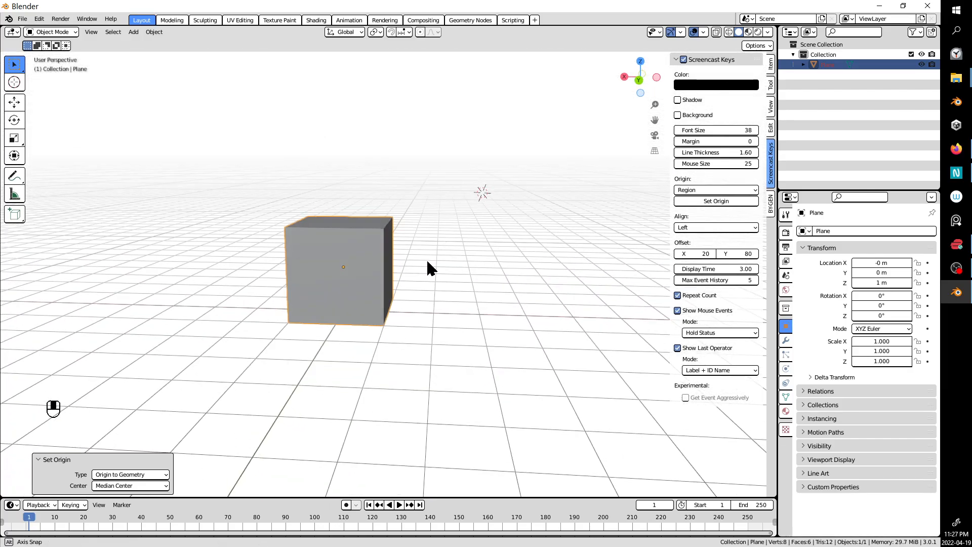
key(shift+s)
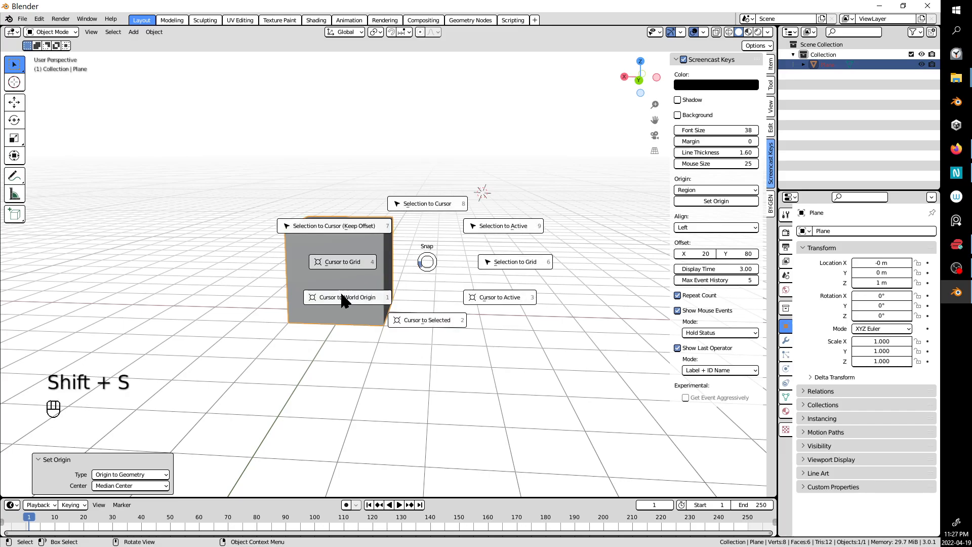
click(357, 300)
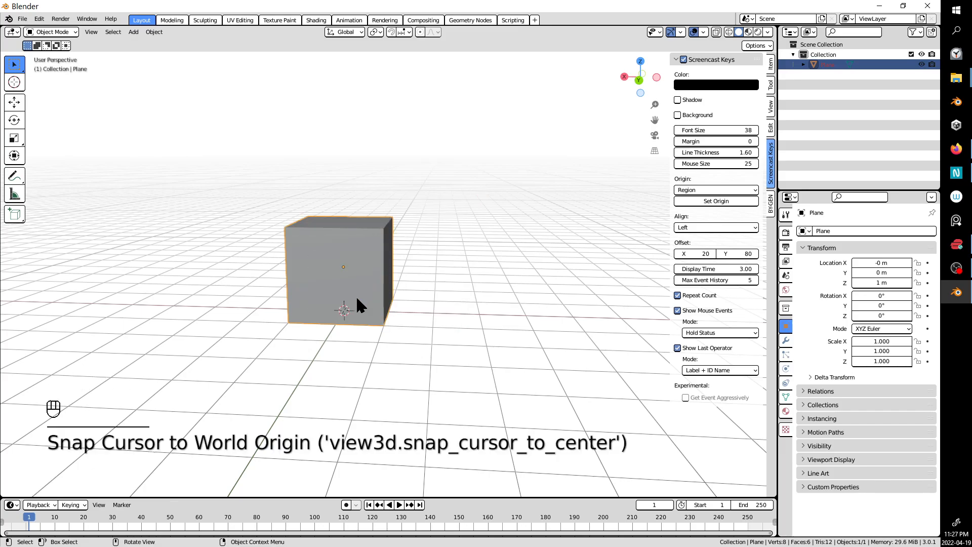
Place the 3D cursor at several spots around and on the box, and return it to the world origin.
middle_drag(416, 329, 439, 317)
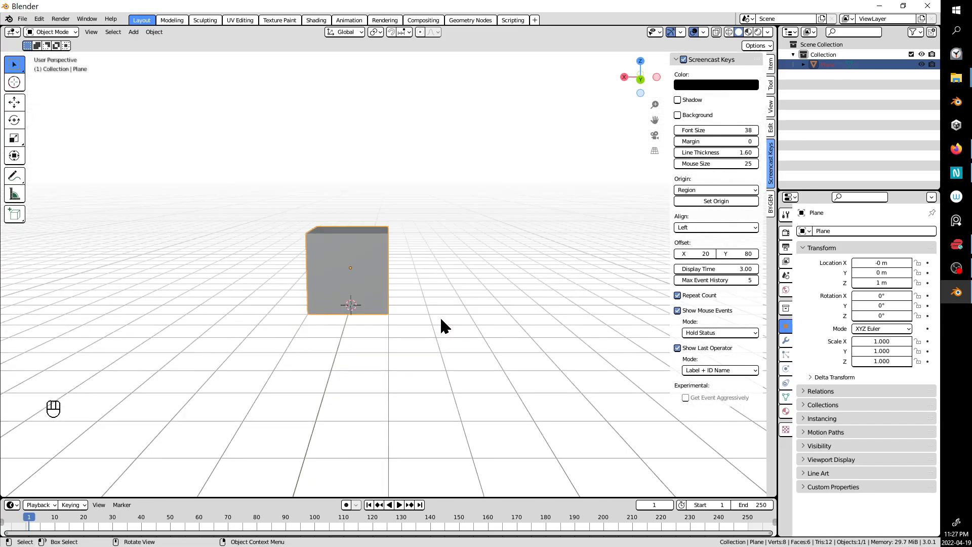
shift+right_click(515, 220)
middle_drag(523, 313, 493, 336)
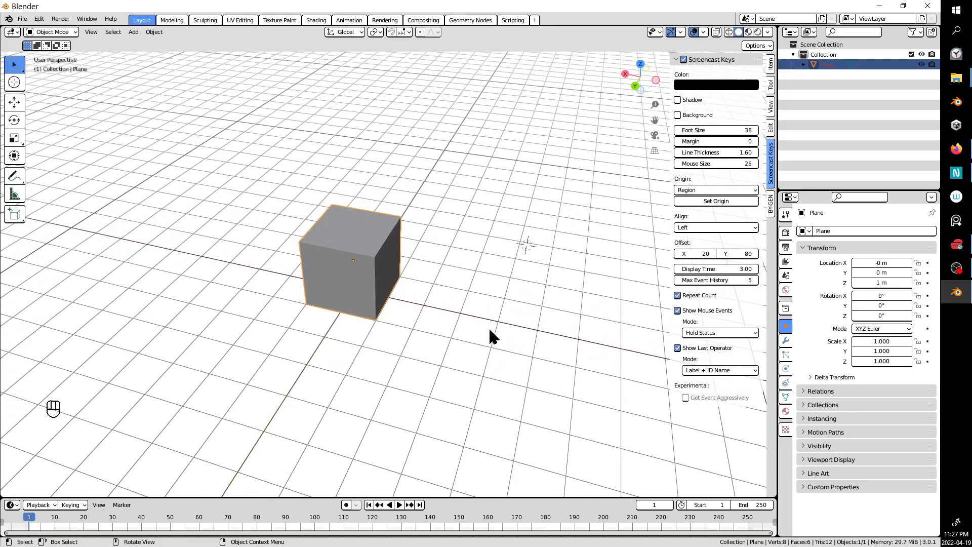
shift+right_click(332, 205)
middle_drag(332, 205, 464, 244)
shift+right_click(411, 307)
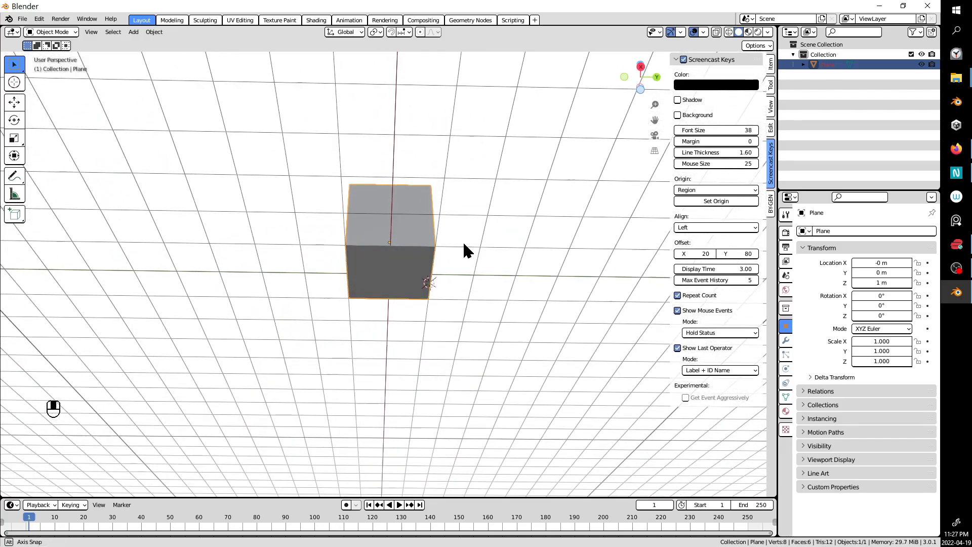
shift+right_click(376, 266)
middle_drag(376, 266, 395, 298)
scroll(447, 322, up, 1)
shift+right_click(397, 260)
shift+right_click(426, 254)
middle_drag(428, 256, 388, 235)
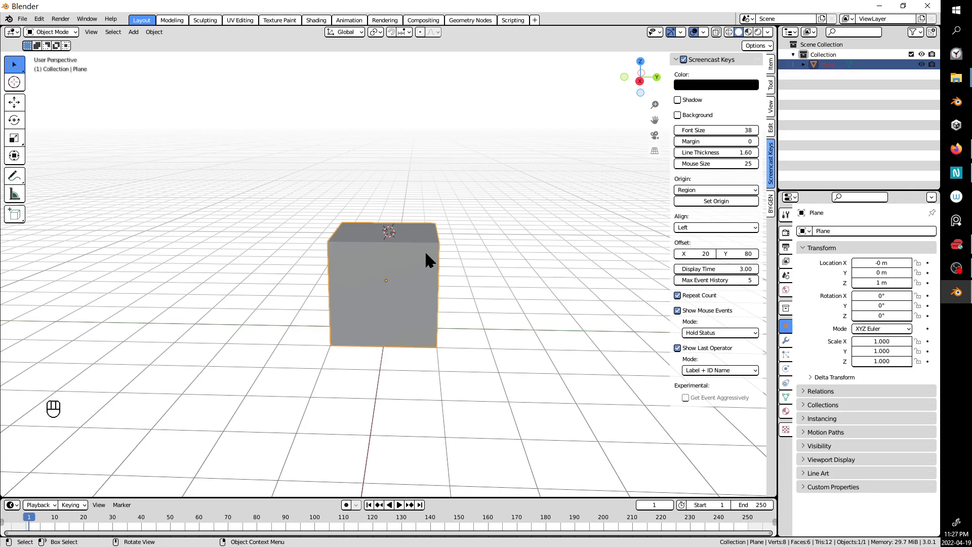
key(shift+s)
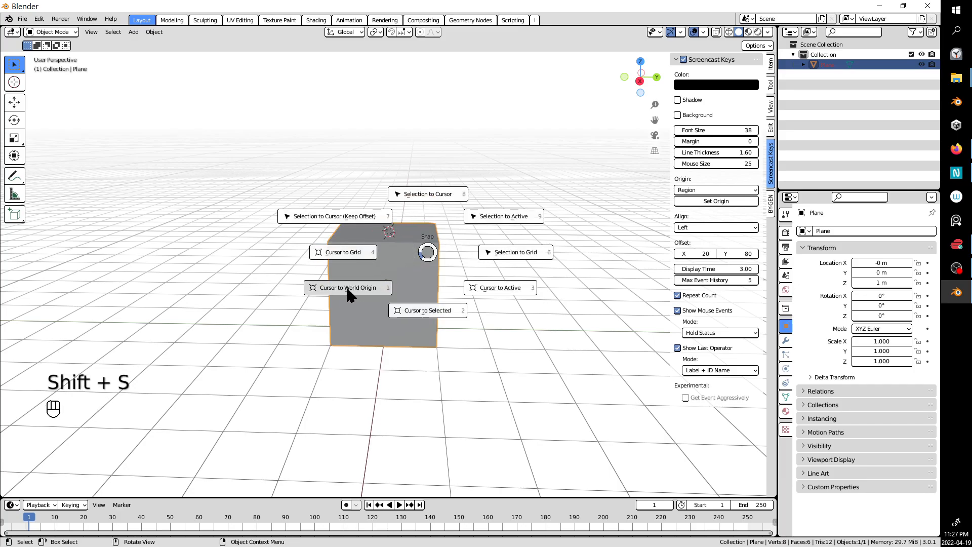
click(354, 287)
mouse_move(353, 285)
middle_down()
mouse_move(384, 263)
mouse_move(358, 289)
middle_up()
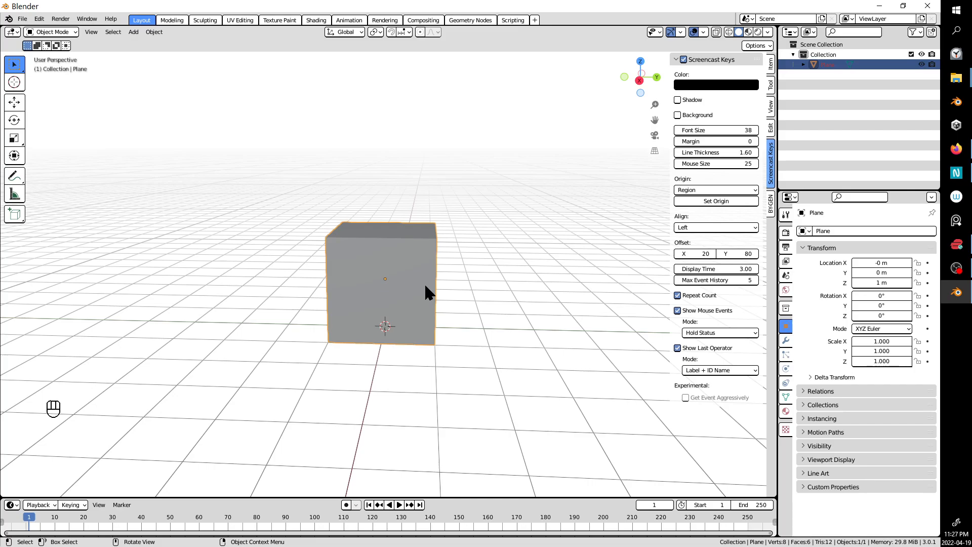
Snap the selected box to the 3D cursor at the world origin.
key(shift+s)
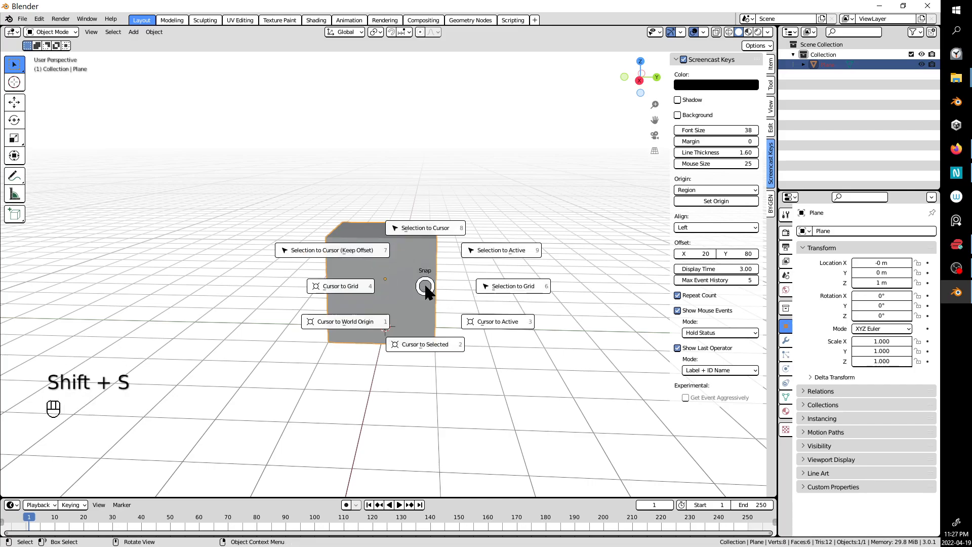
click(427, 230)
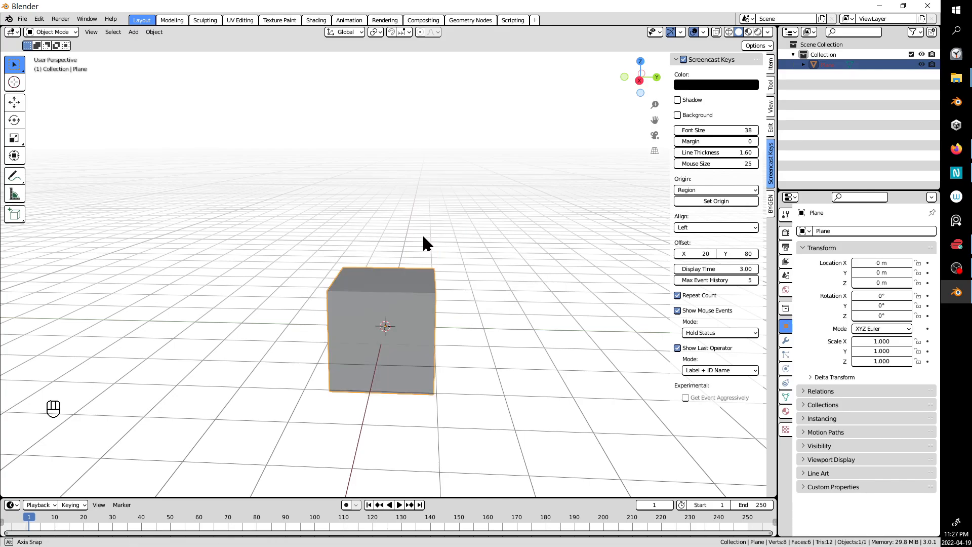
middle_drag(422, 233, 462, 222)
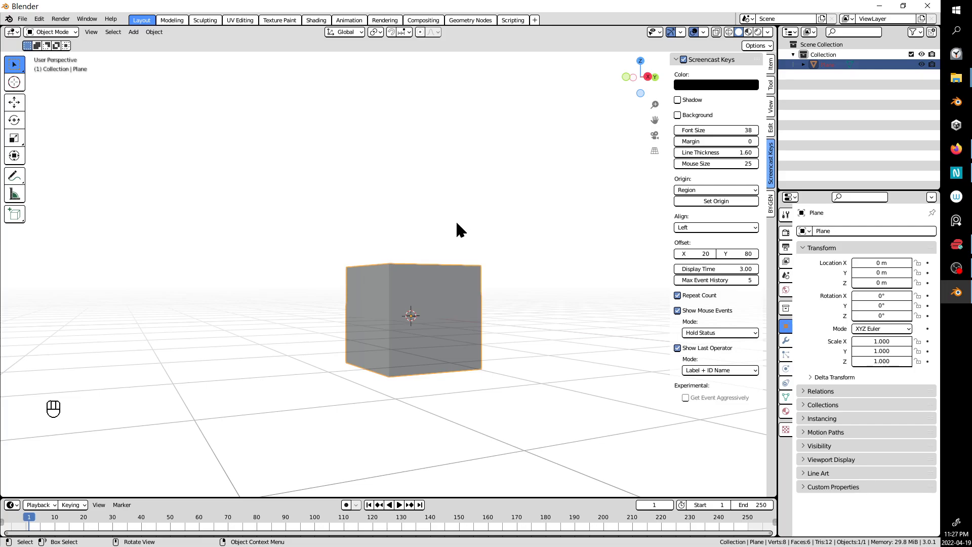
Display the box's item properties to check its location, rotation, scale and dimensions.
key(n)
key(n)
click(771, 64)
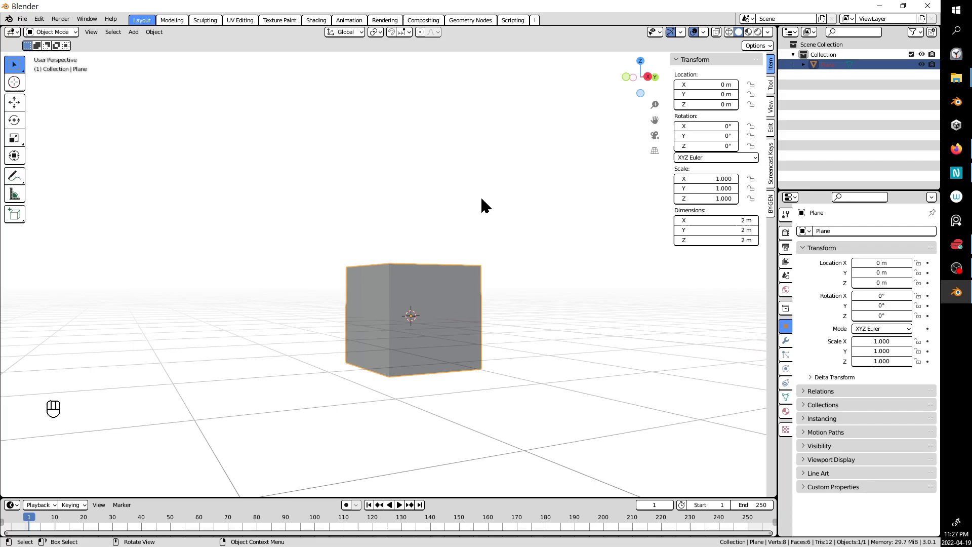
scroll(480, 198, down, 3)
middle_drag(481, 198, 481, 211)
key(n)
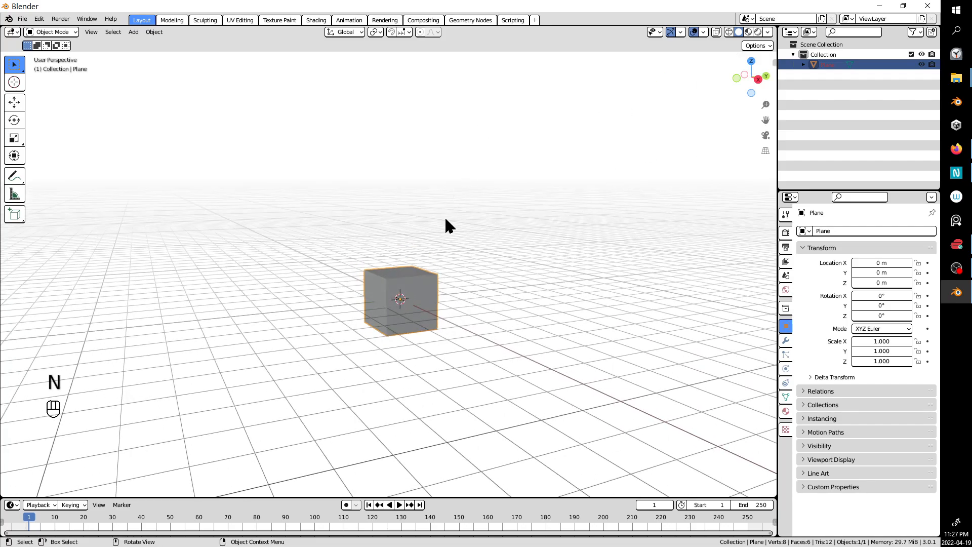
key(n)
key(n)
key(n)
key(n)
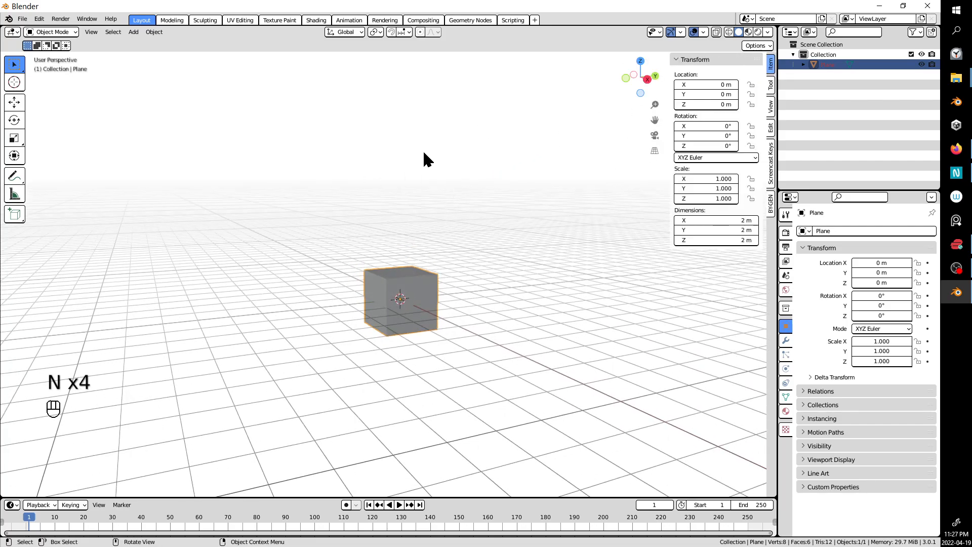
key(n)
key(n)
key(n)
key(n)
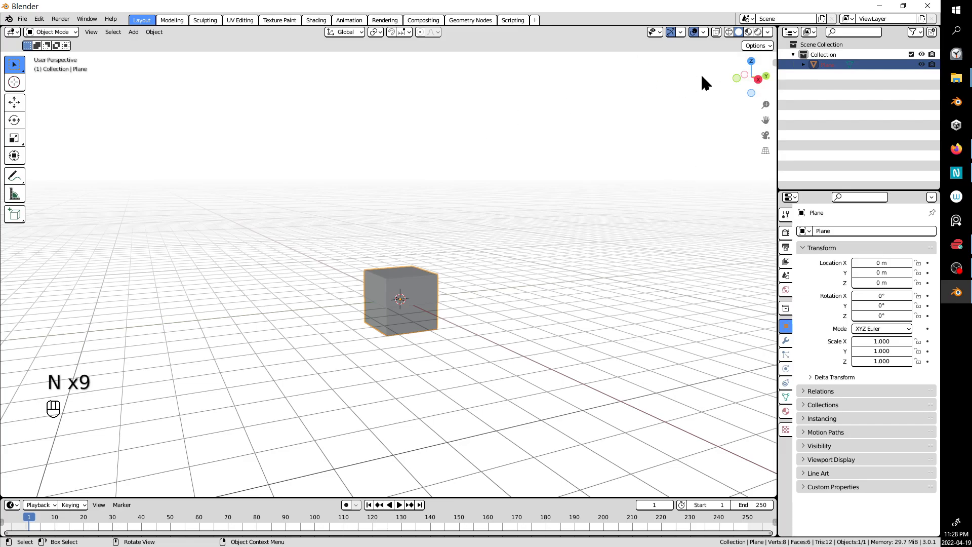
click(773, 63)
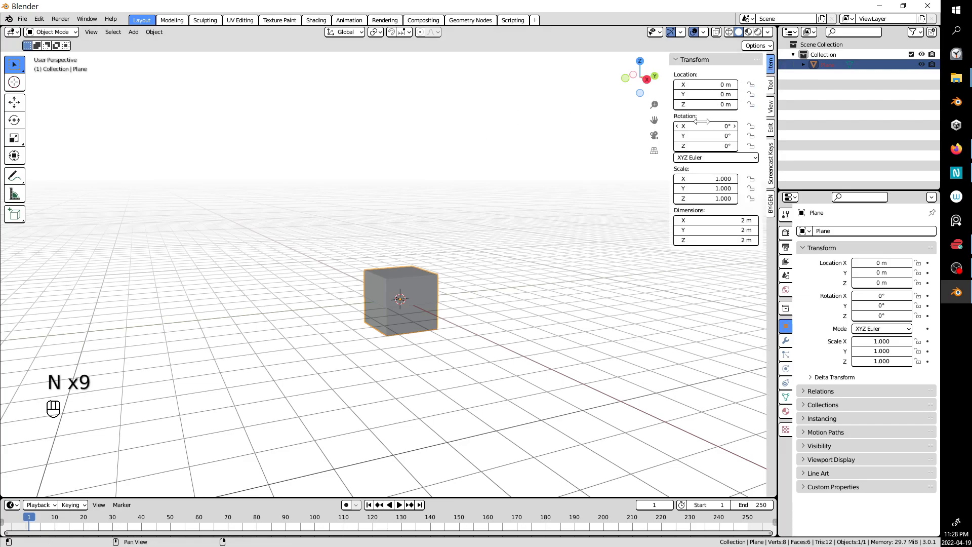
Toggle the box between Object Mode and Edit Mode, finishing in Edit Mode with all faces selected.
middle_drag(564, 211, 470, 193)
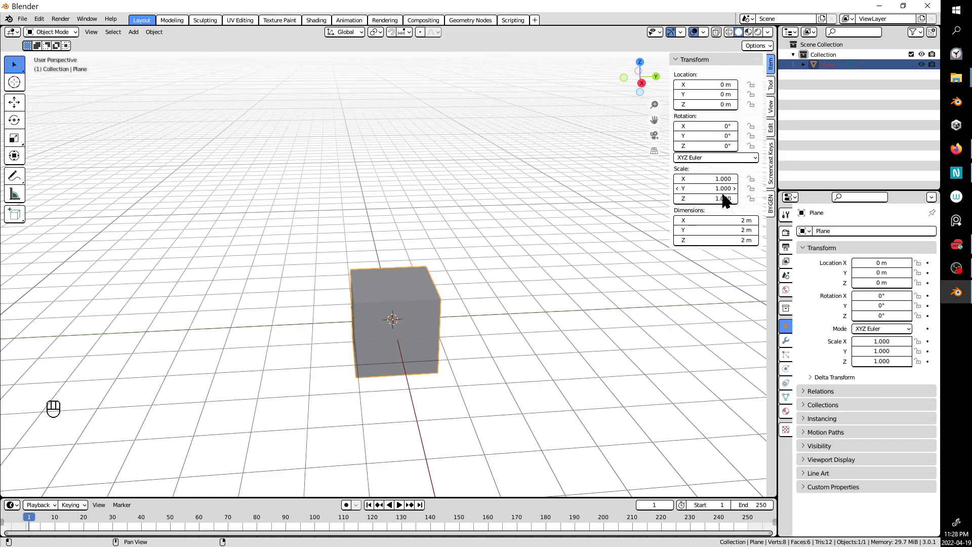
middle_drag(537, 275, 456, 286)
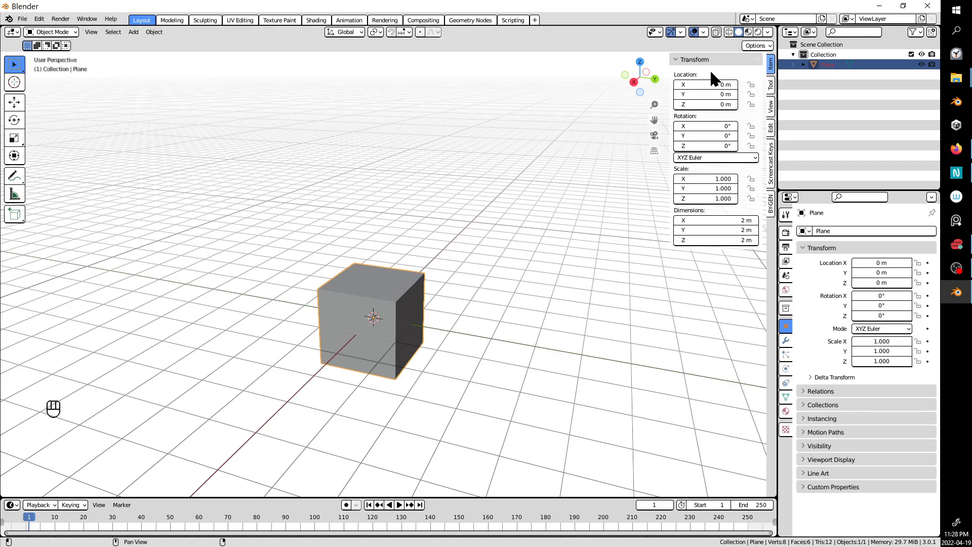
middle_drag(437, 322, 444, 309)
key(Tab)
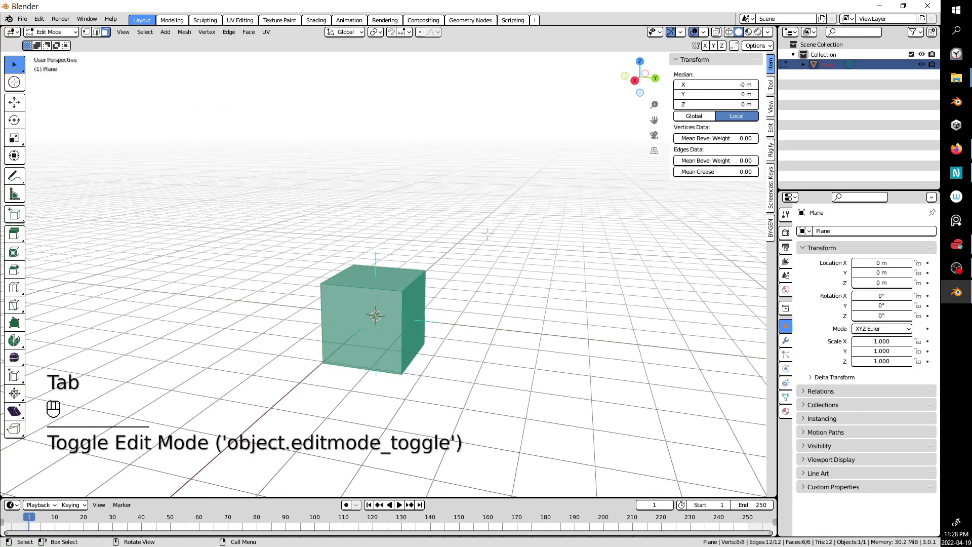
middle_drag(515, 217, 493, 249)
key(Tab)
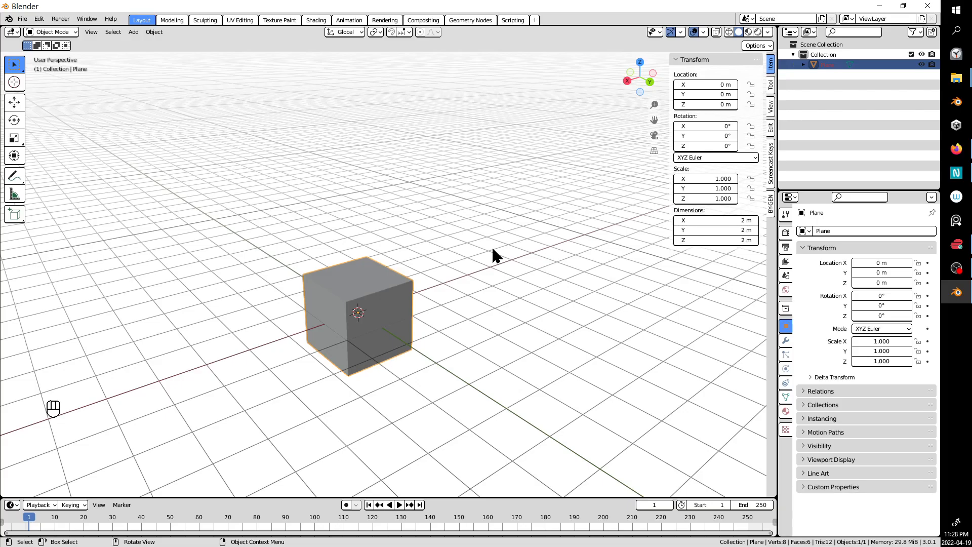
key(Tab)
middle_drag(492, 249, 678, 278)
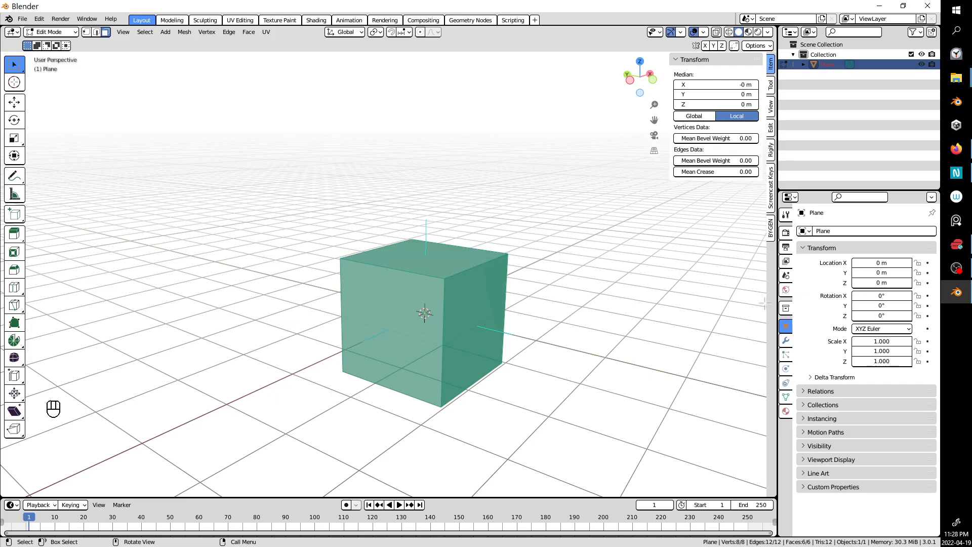